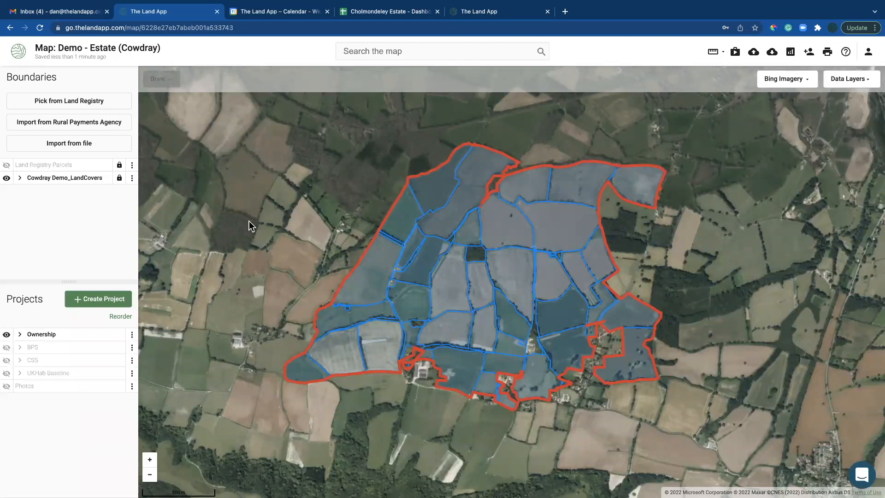
Make the estate map fill the screen and open the GeoJSON/KML/Shape file import dialog
key("ctrl+super+f")
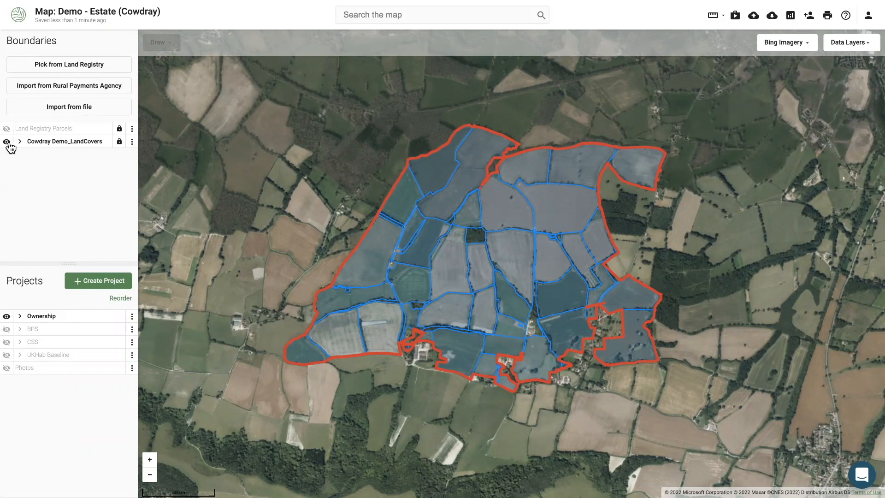
left_click(754, 17)
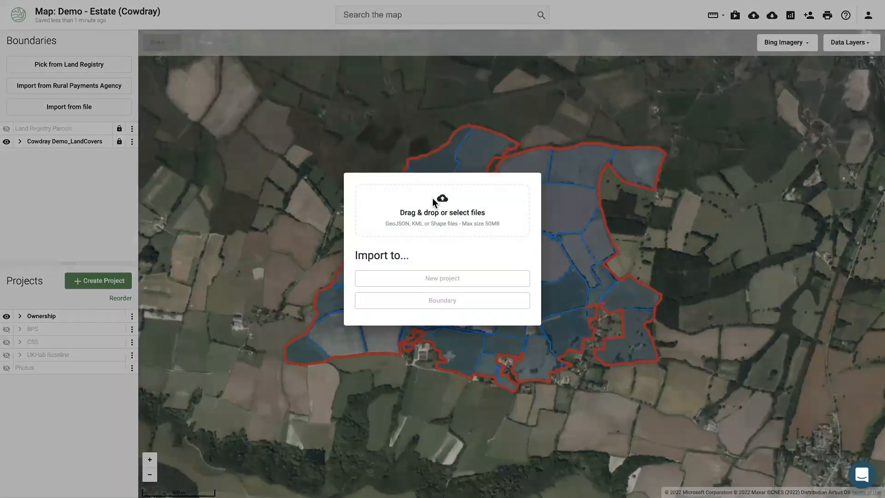
Close the import dialog and save an estate boundary picked from the Land Registry title parcels
left_click(302, 192)
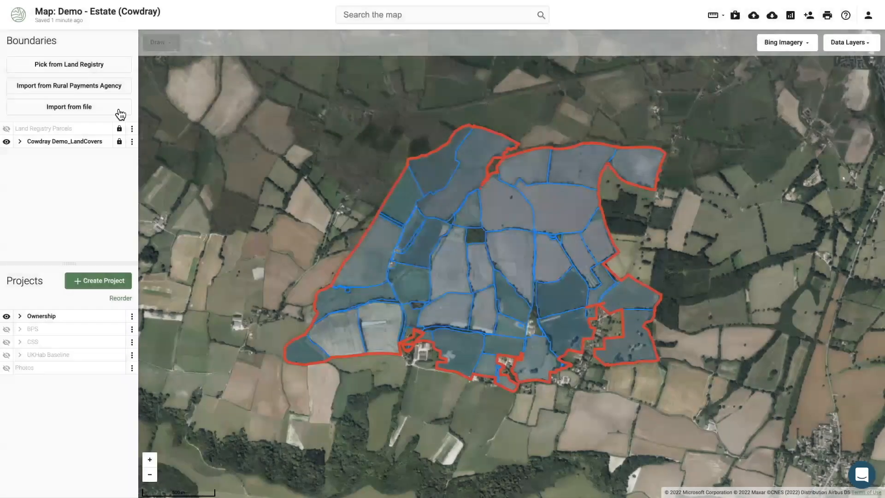
left_click(53, 67)
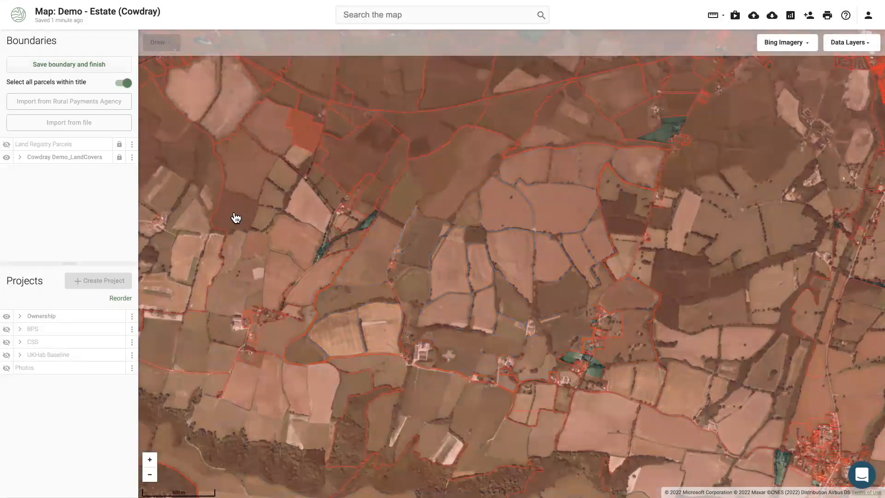
left_click(470, 261)
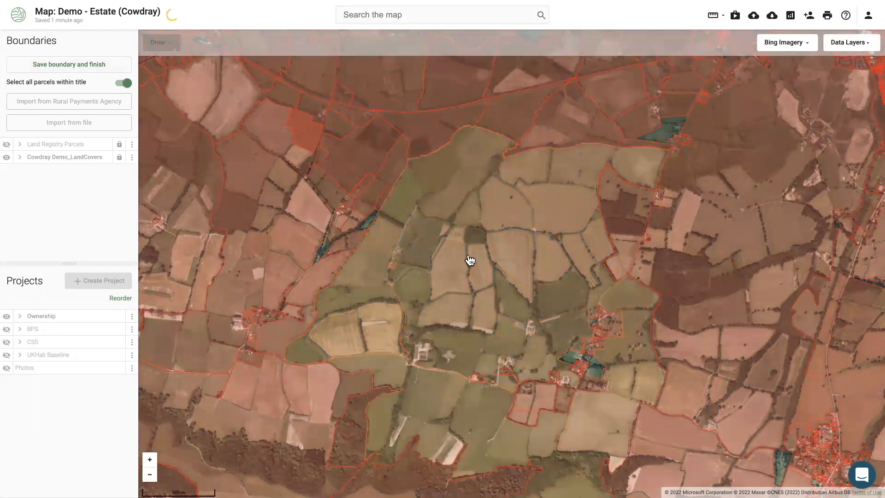
left_click_drag(462, 255, 416, 225)
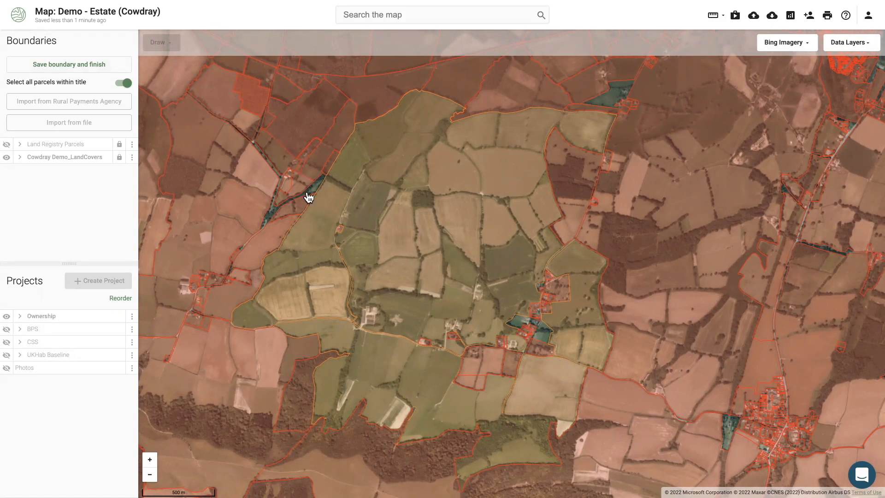
left_click(69, 64)
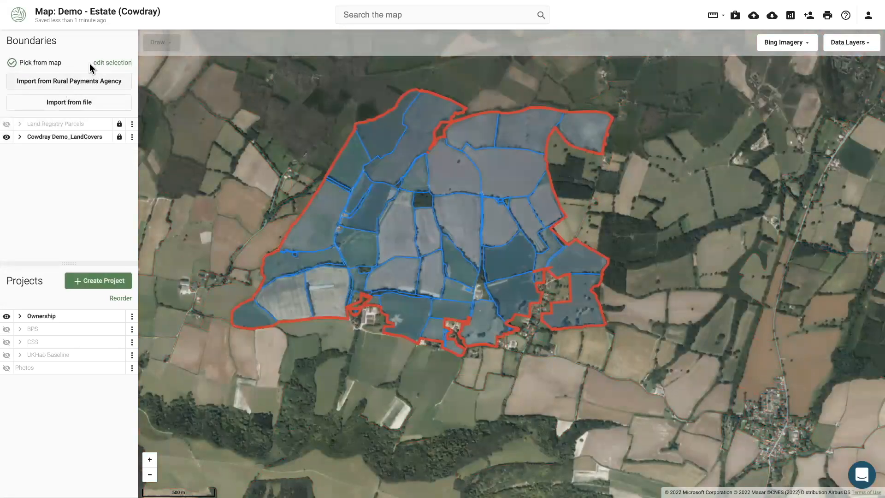
Add the parcels west of the estate to the boundary, save it, and hide the LandCovers and Ownership layers
left_click(102, 66)
left_click_drag(223, 231, 340, 231)
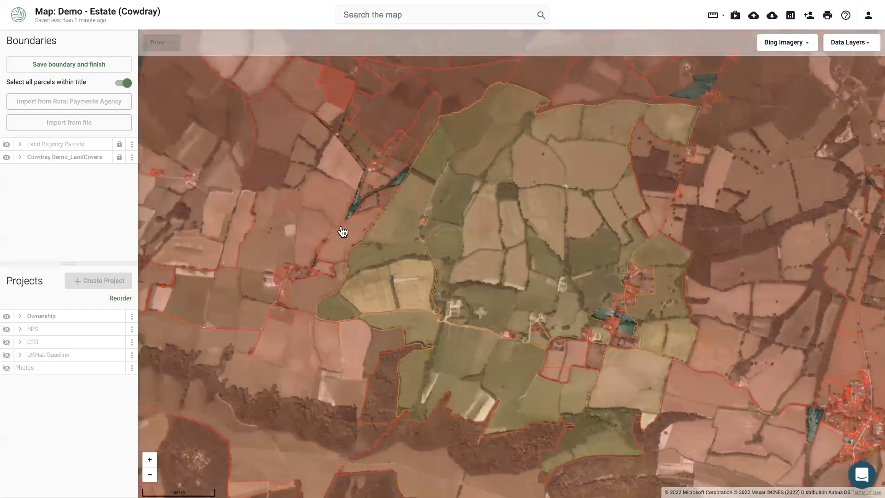
left_click(284, 213)
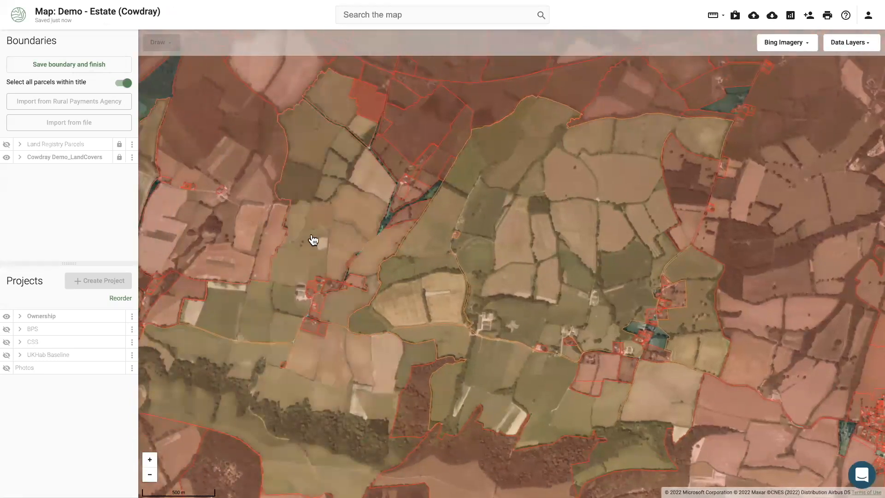
left_click(92, 65)
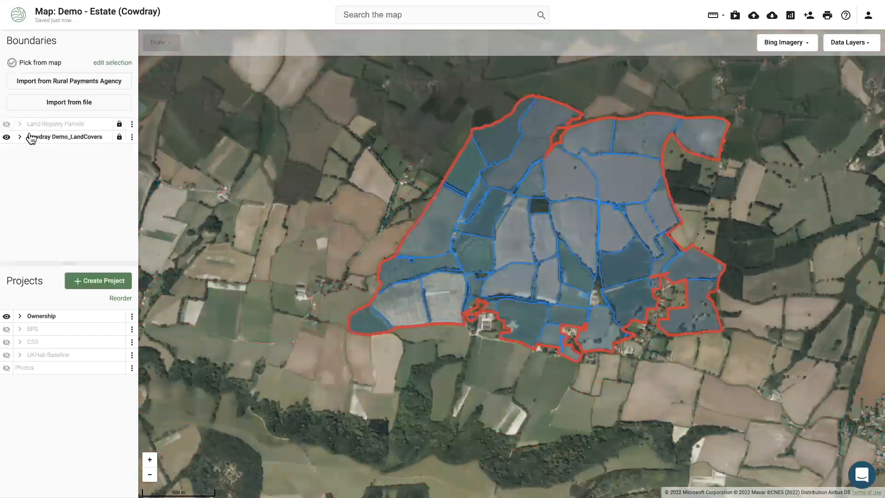
left_click(7, 136)
left_click(7, 316)
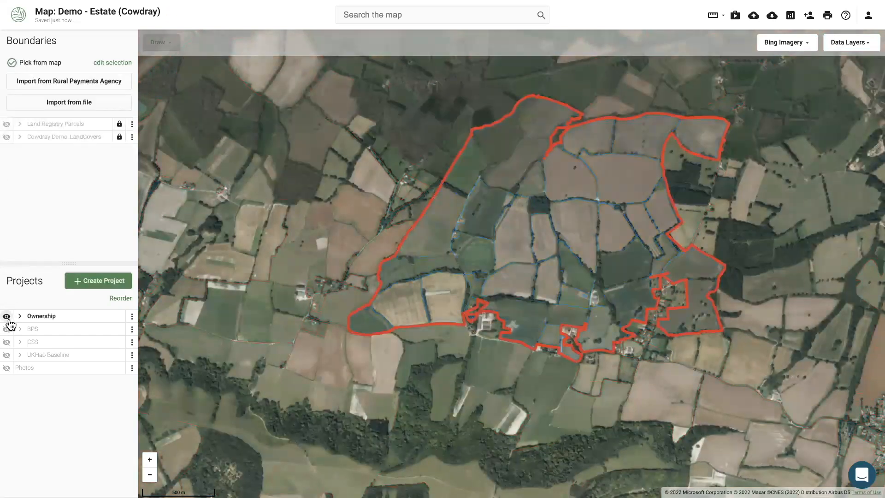
Show the Land Registry Parcels layer and inspect the southern title parcel's area and title details
left_click(9, 124)
left_click_drag(583, 291, 490, 261)
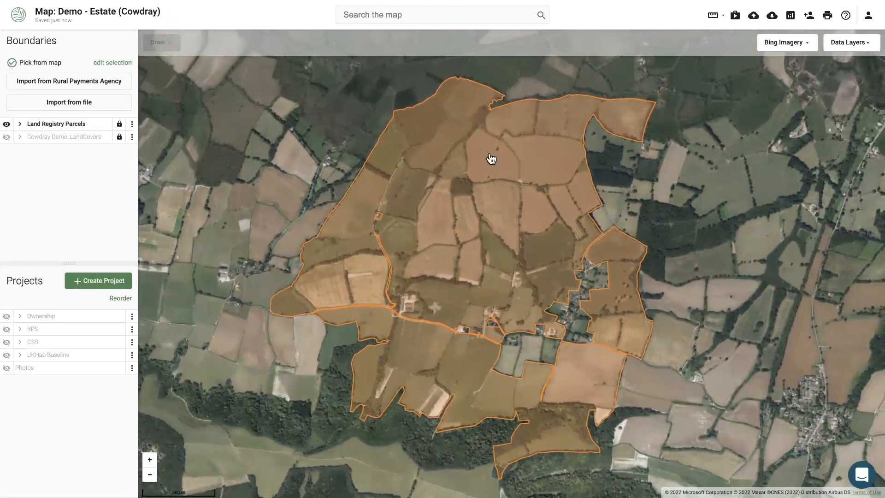
left_click(460, 360)
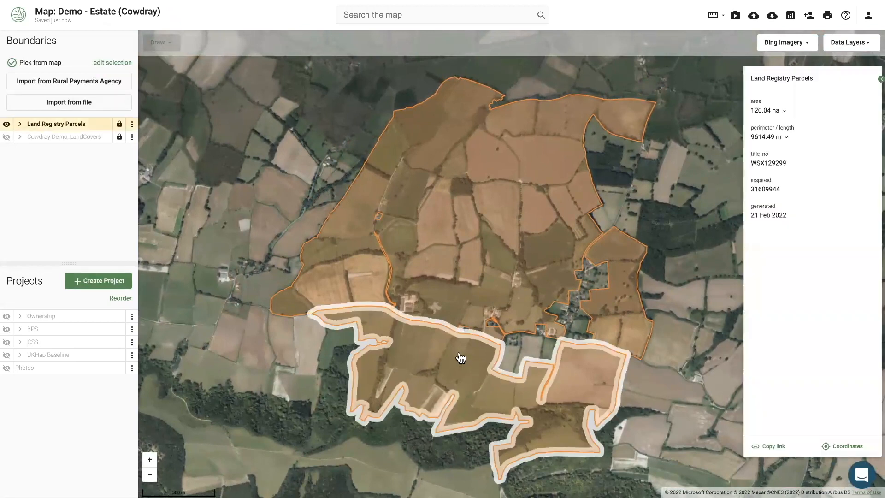
left_click_drag(786, 161, 735, 167)
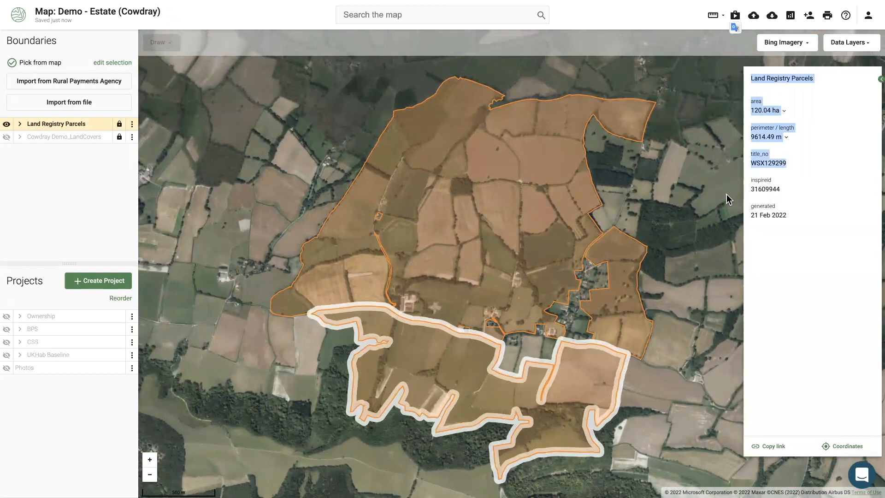
left_click(270, 184)
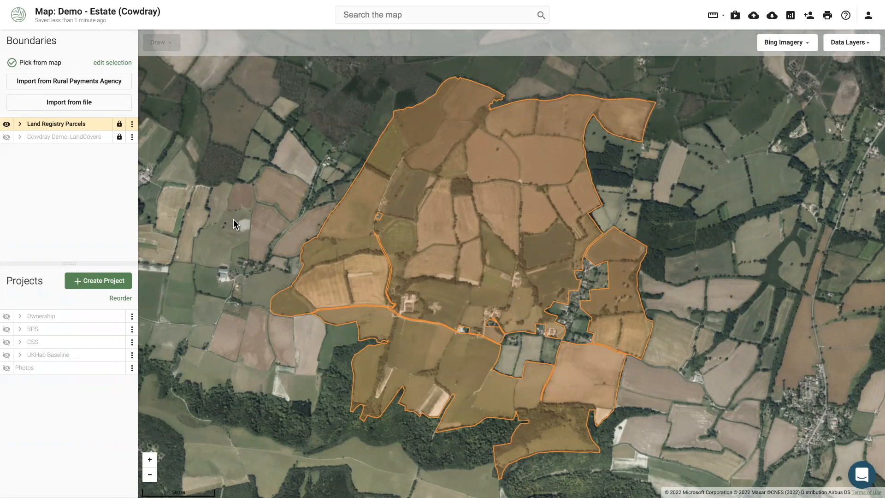
View another Land Registry parcel's details, then toggle the parcels layer off and back on
left_click_drag(234, 214, 232, 211)
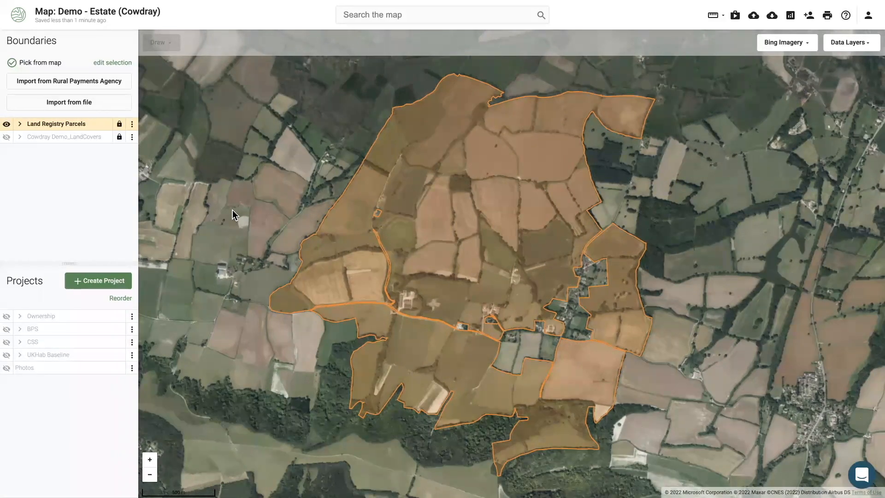
left_click_drag(232, 210, 236, 211)
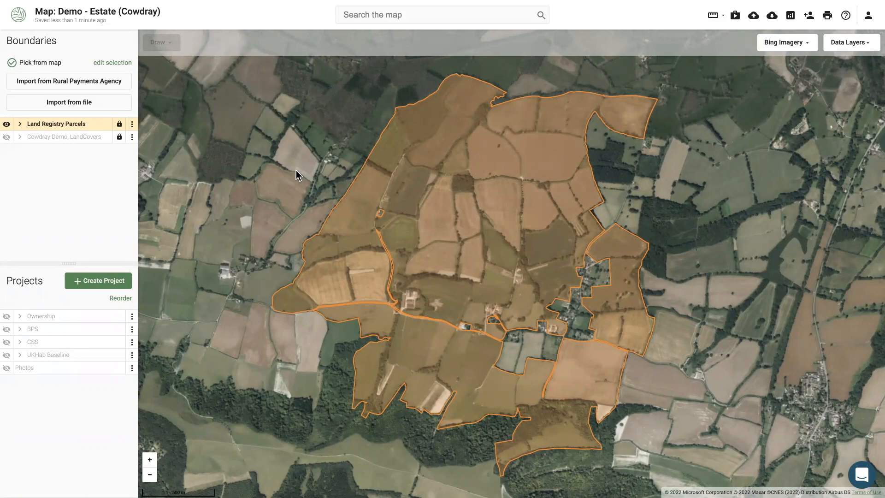
left_click(388, 191)
left_click(8, 124)
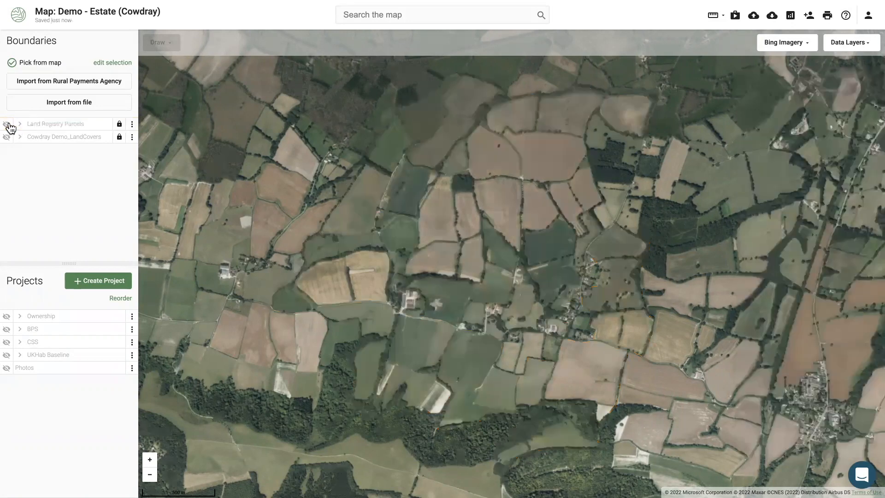
left_click(8, 124)
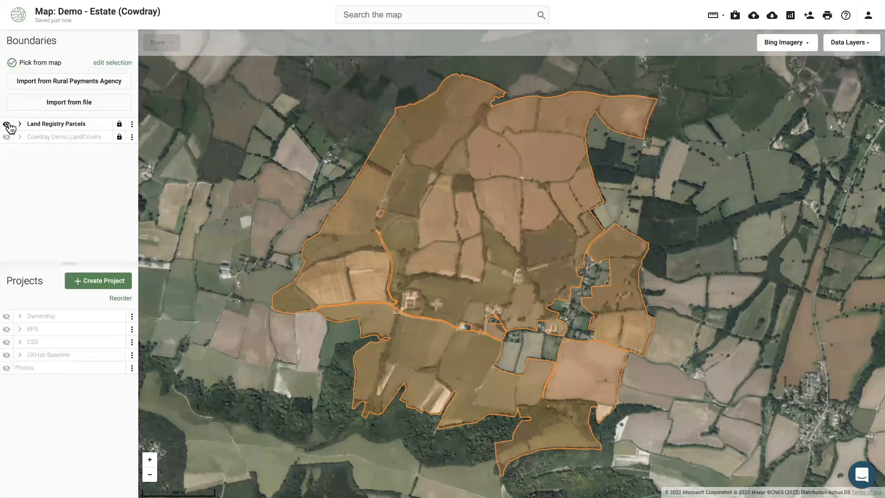
left_click(46, 86)
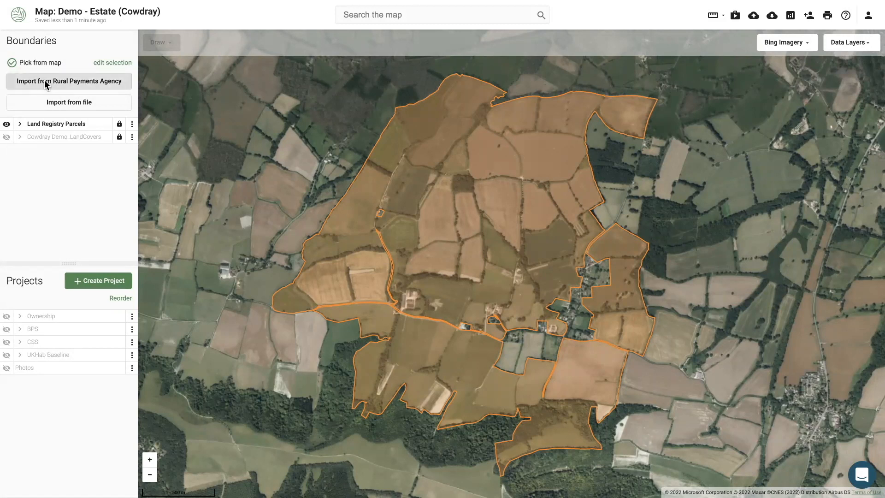
left_click(45, 79)
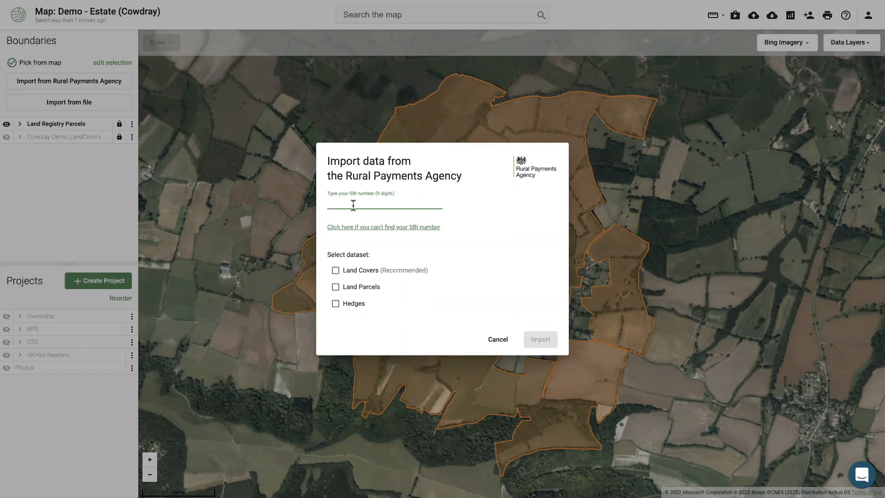
left_click(92, 185)
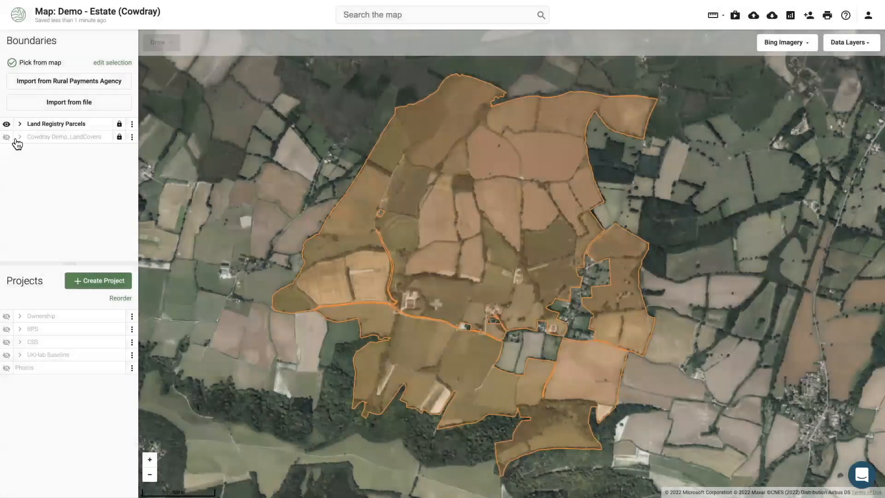
Show Cowdray Demo_LandCovers and Ownership, hide Land Registry Parcels, and inspect one land-cover field
left_click(8, 138)
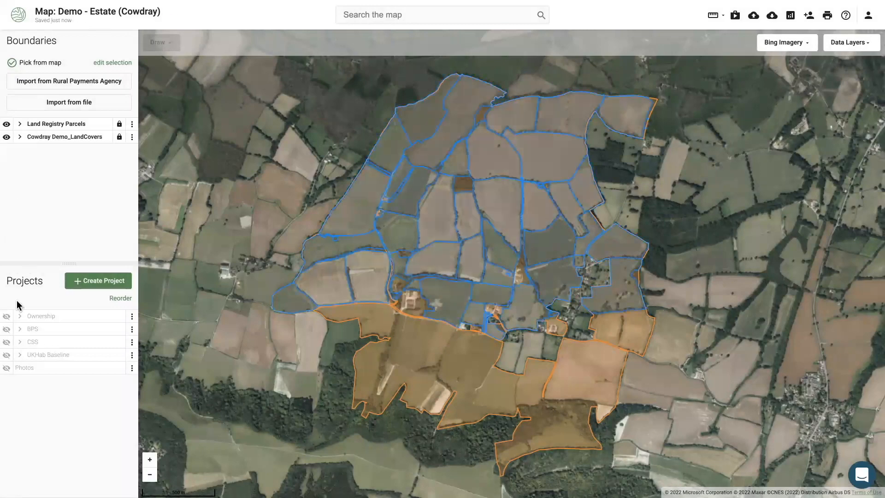
left_click(8, 125)
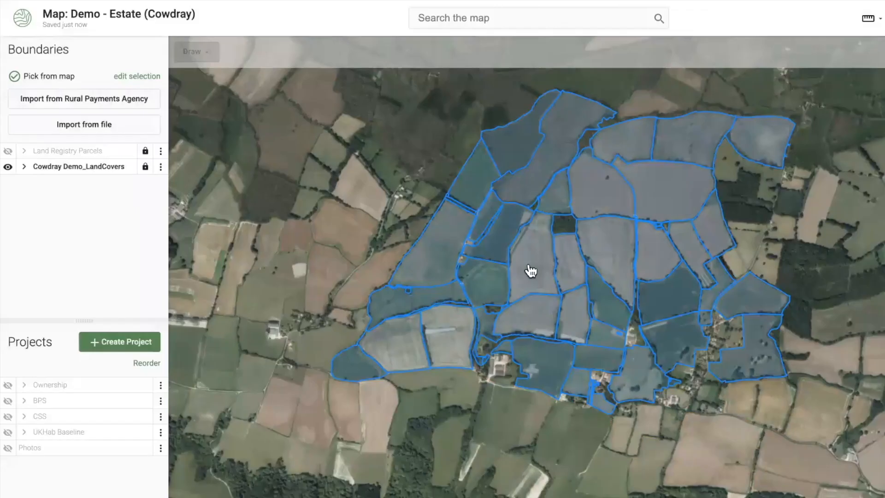
left_click_drag(435, 223, 416, 255)
left_click(507, 308)
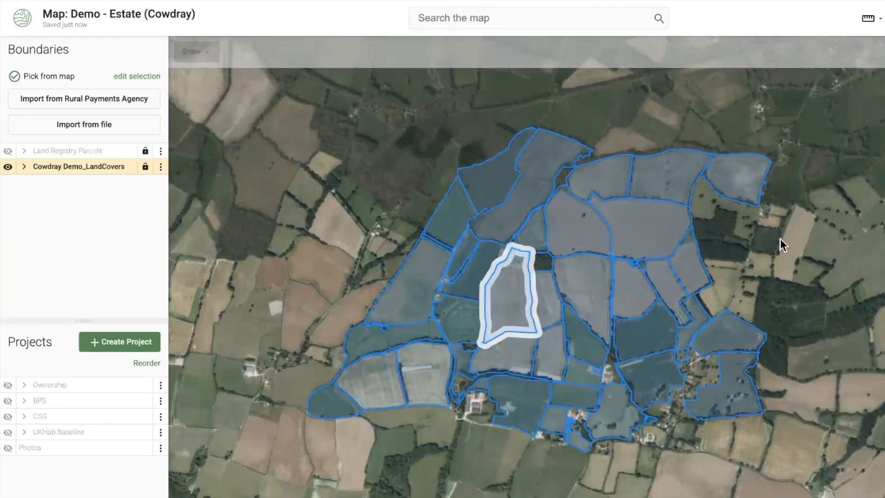
left_click(771, 257)
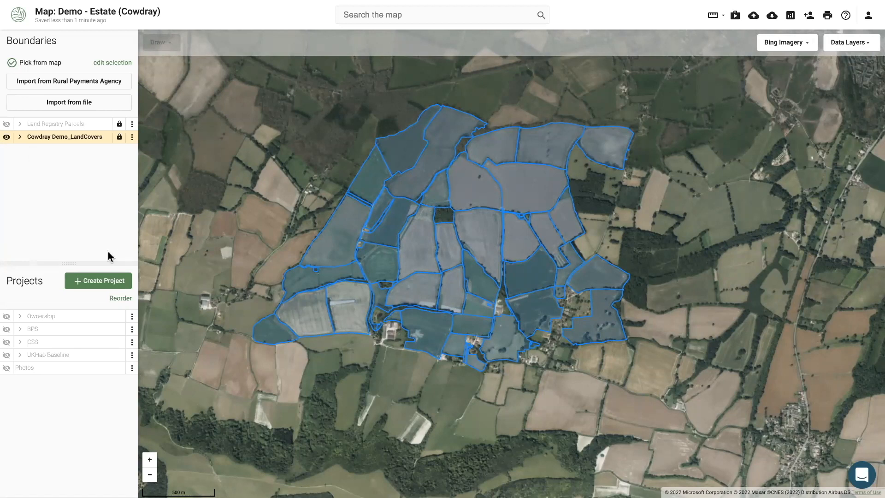
left_click(7, 316)
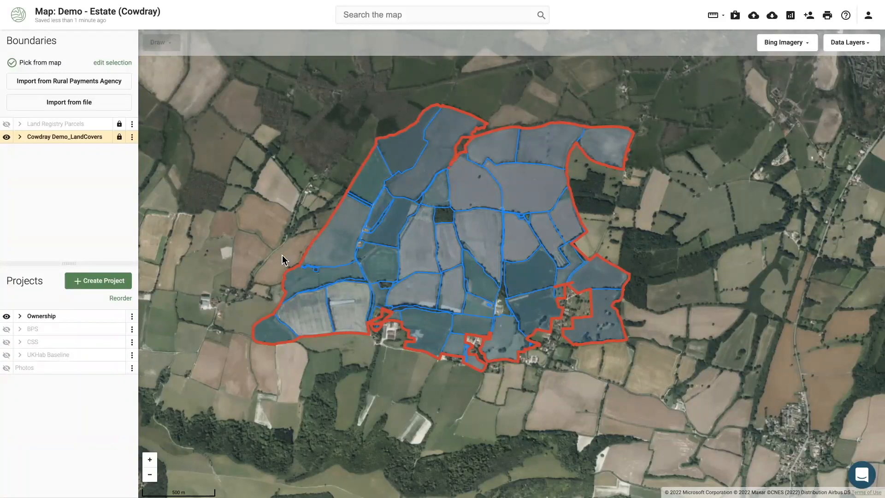
Switch the basemap to Ordnance Survey and hide the Ownership boundary and land-cover parcels
left_click(7, 318)
left_click_drag(247, 189, 269, 193)
left_click(781, 47)
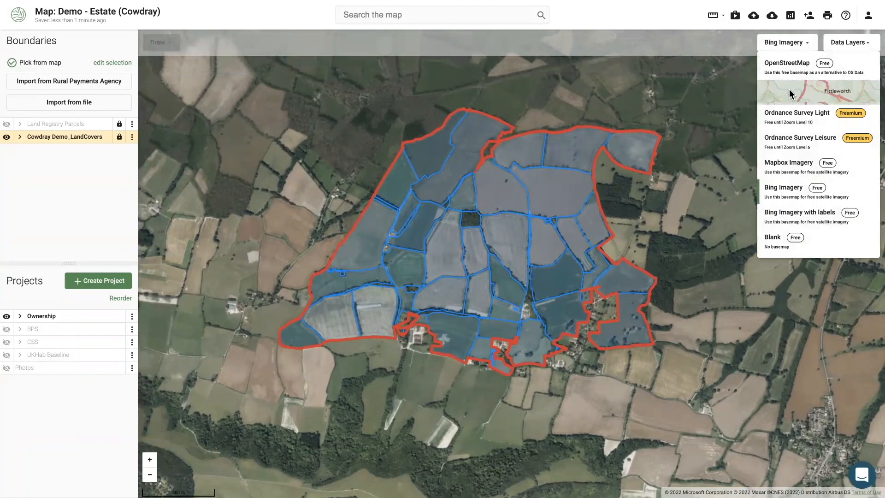
left_click(790, 93)
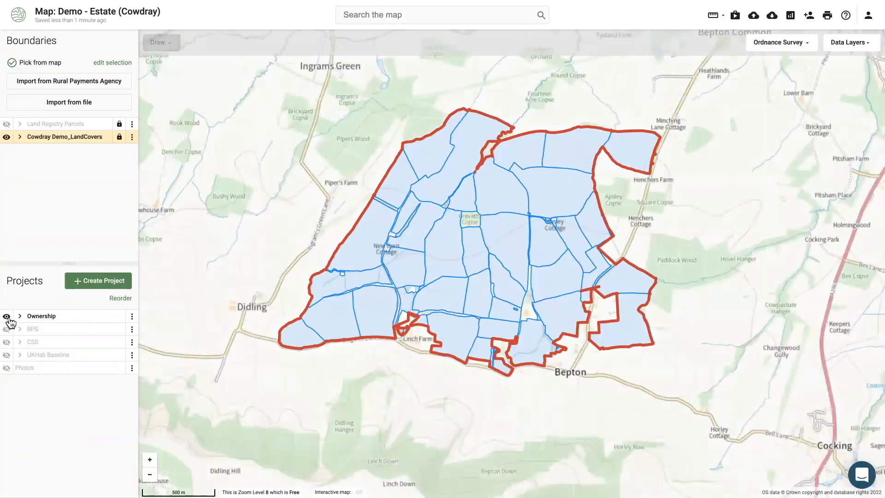
left_click(7, 316)
left_click(6, 137)
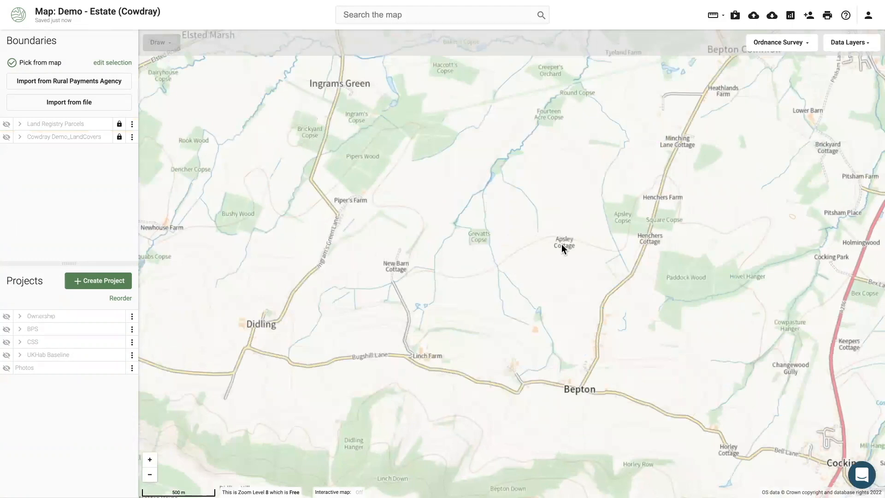
Try the Ordnance Survey Light and Leisure basemaps, then show the Ownership boundary again
left_click(795, 44)
left_click(793, 115)
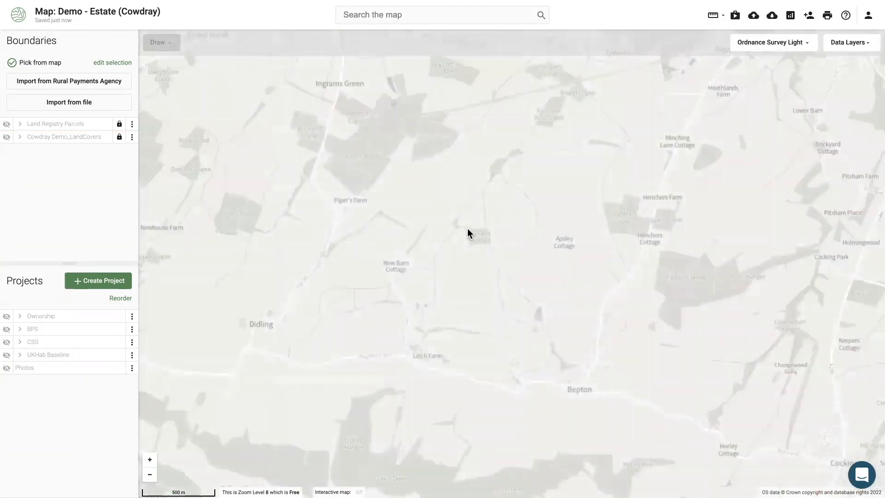
scroll(468, 229, "down", 2)
left_click(804, 42)
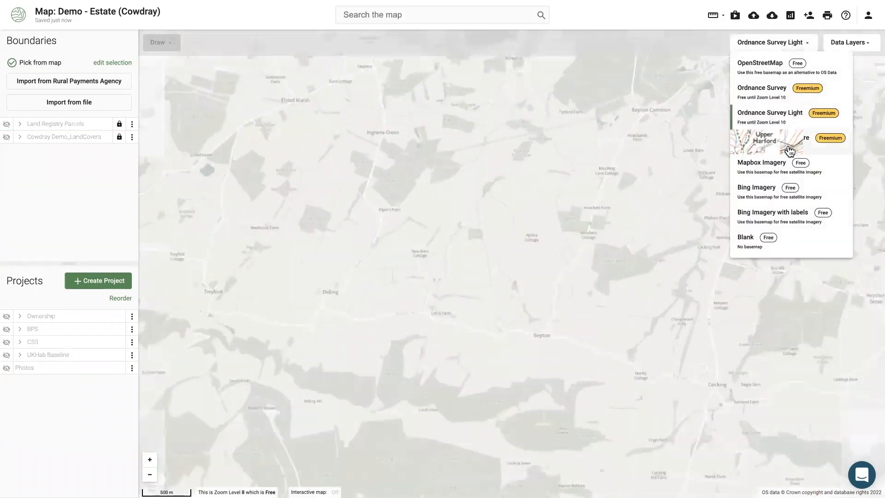
left_click(782, 143)
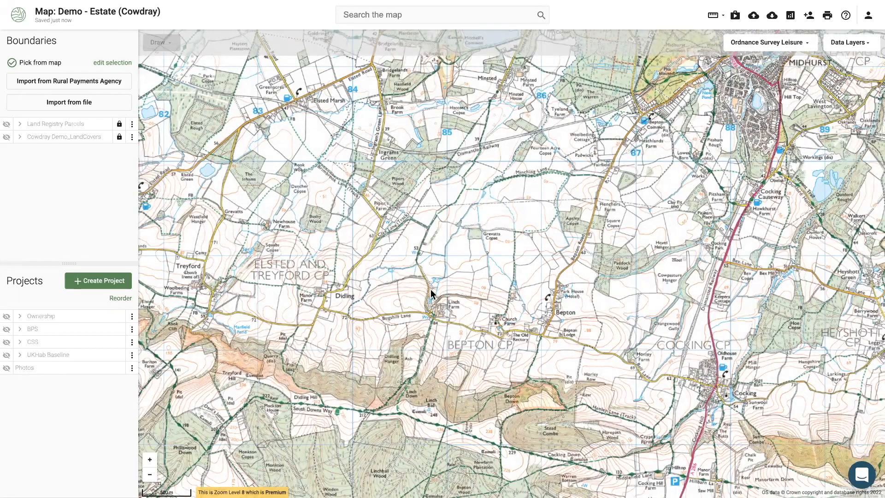
left_click(7, 317)
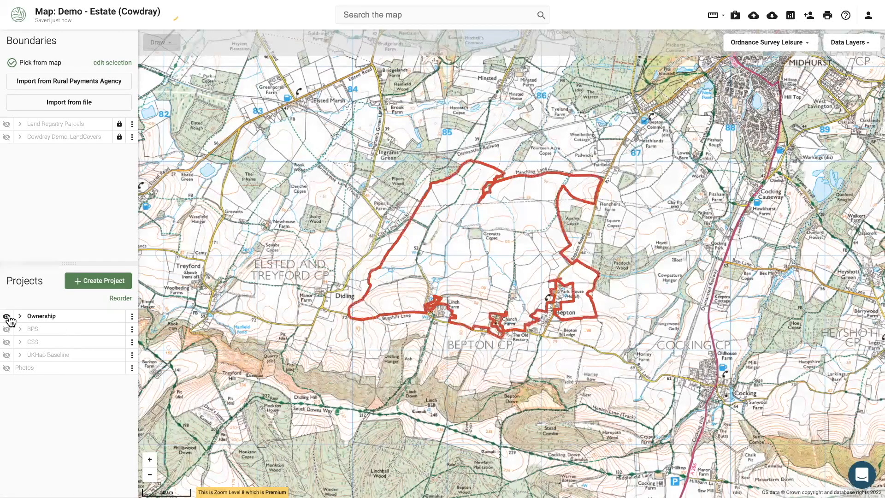
Return to the standard Ordnance Survey basemap and bring up the Buy data form
scroll(429, 271, "up", 2)
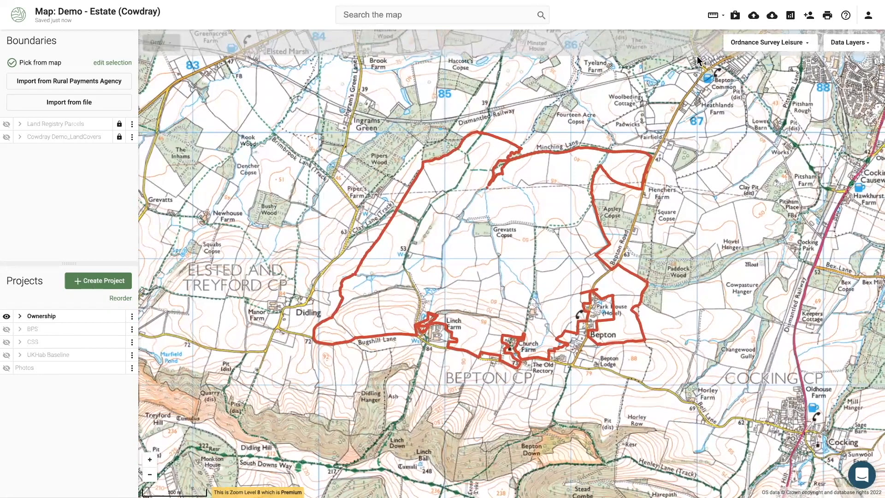
left_click(748, 46)
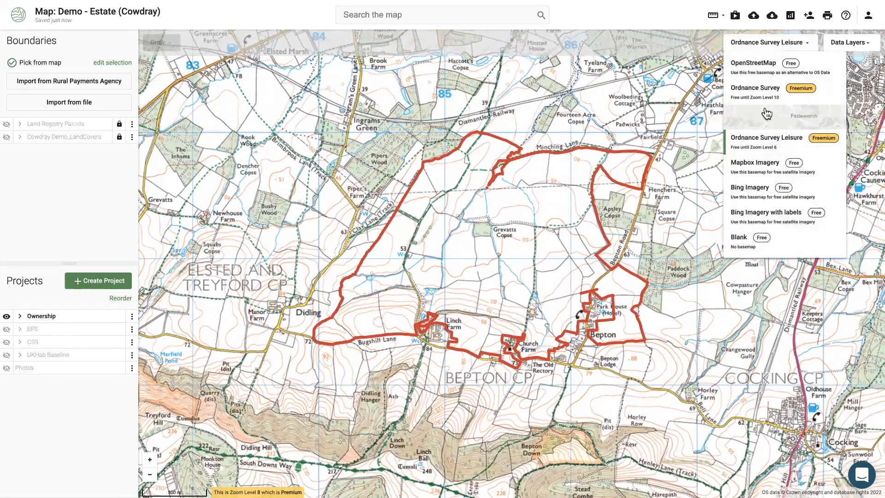
left_click(758, 96)
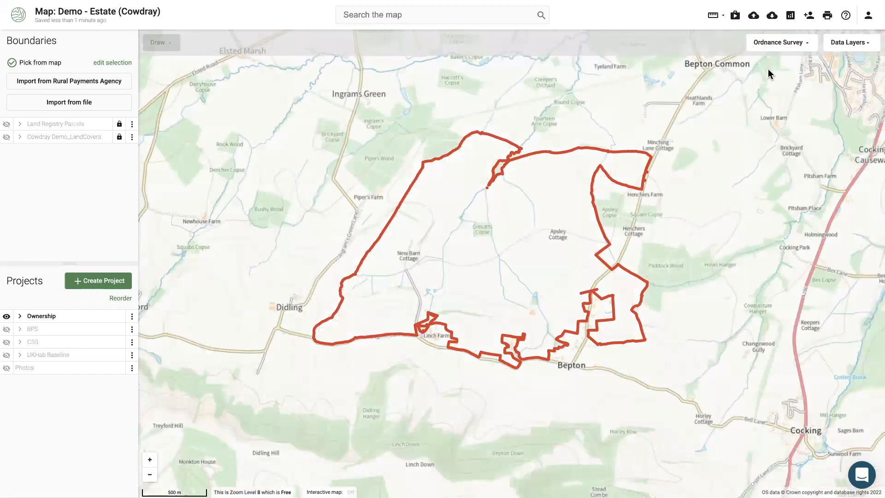
left_click(736, 17)
Choose the MasterMap Topography Layer dataset with the Ownership project as the purchase area
left_click(38, 141)
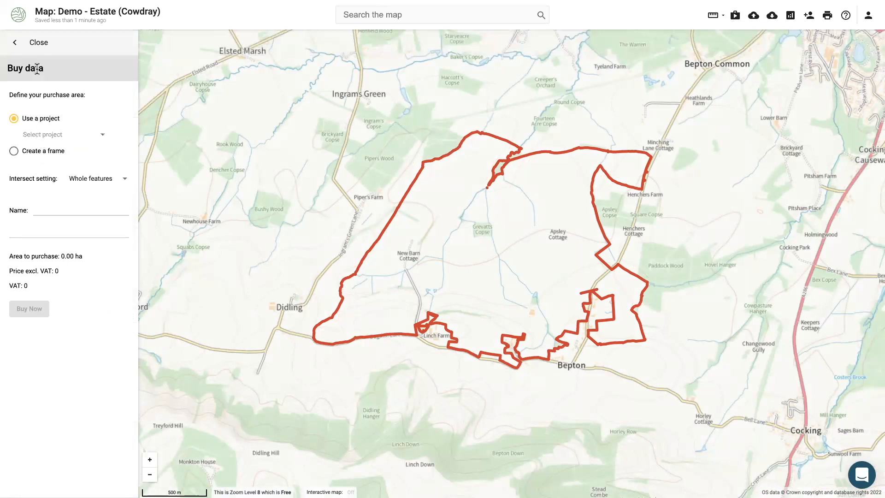
left_click(35, 42)
mouse_move(718, 18)
left_click(736, 16)
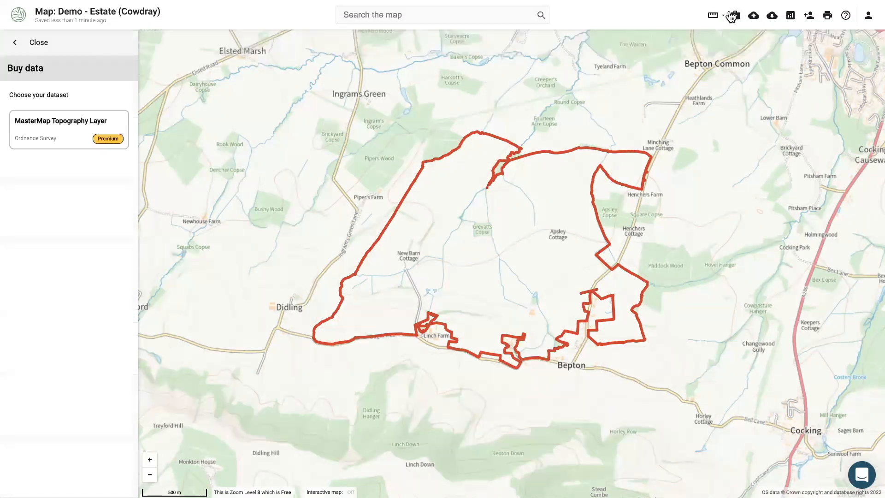
left_click(67, 137)
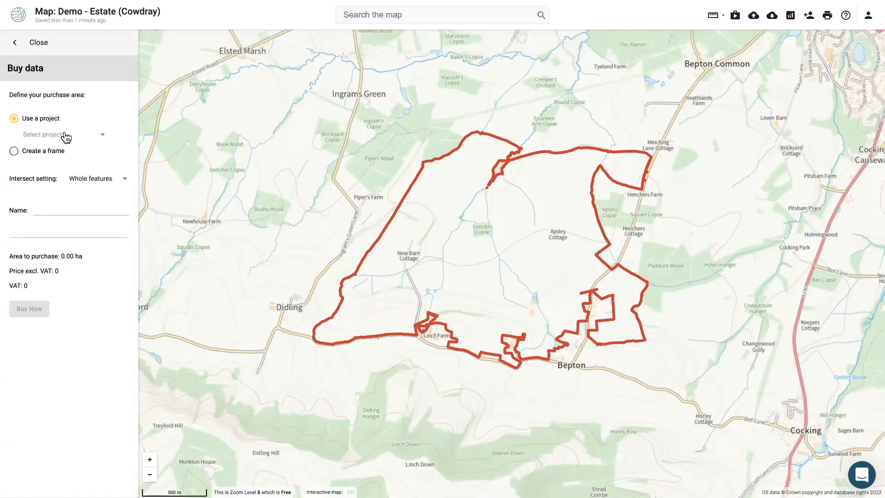
left_click(29, 135)
left_click(39, 133)
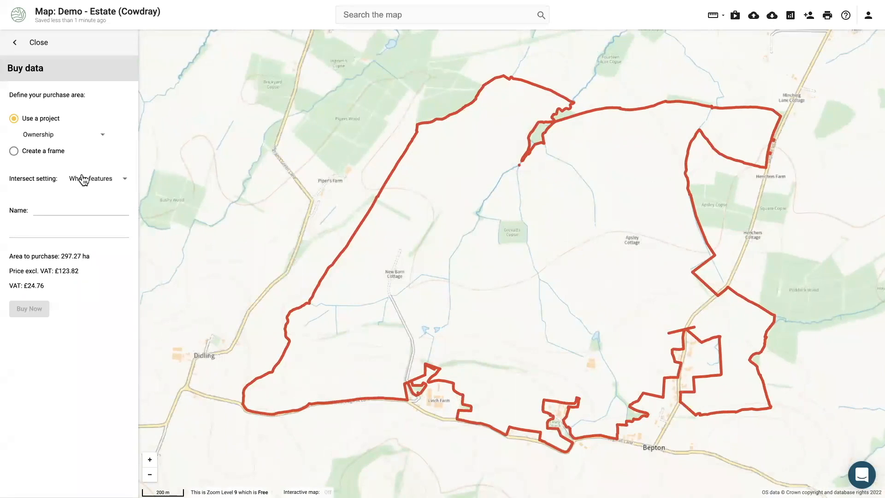
left_click(20, 151)
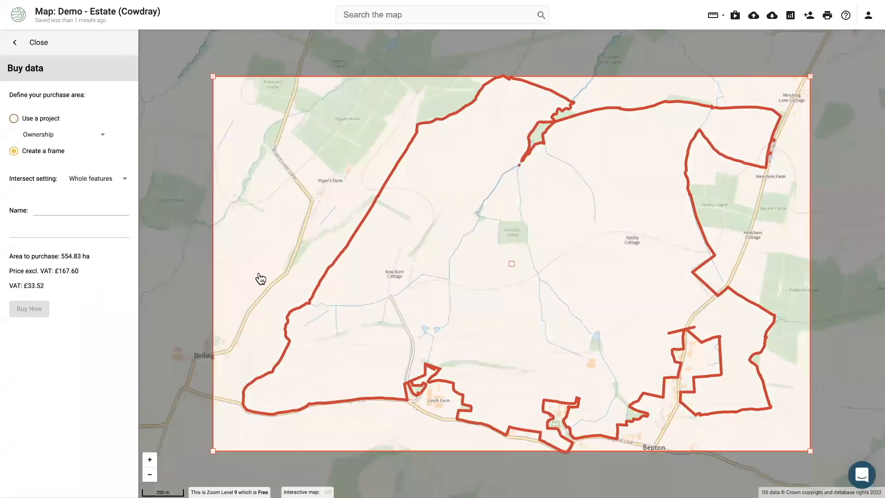
left_click_drag(516, 268, 514, 259)
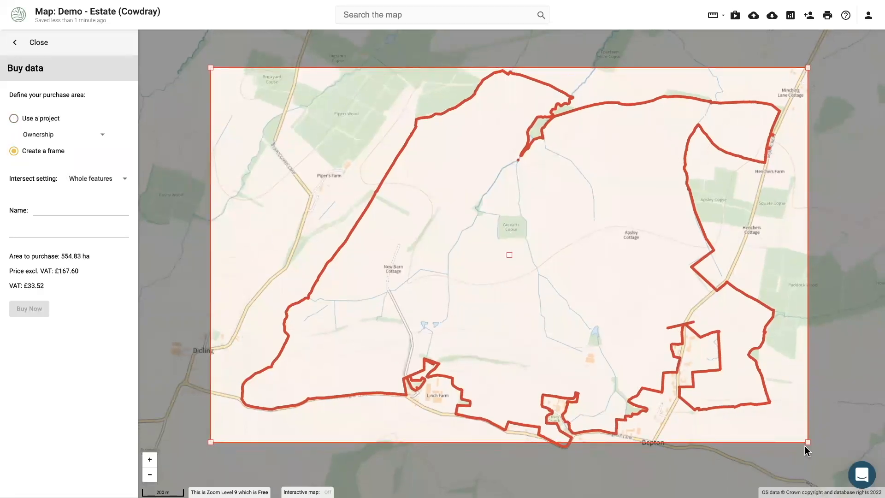
left_click_drag(819, 447, 813, 451)
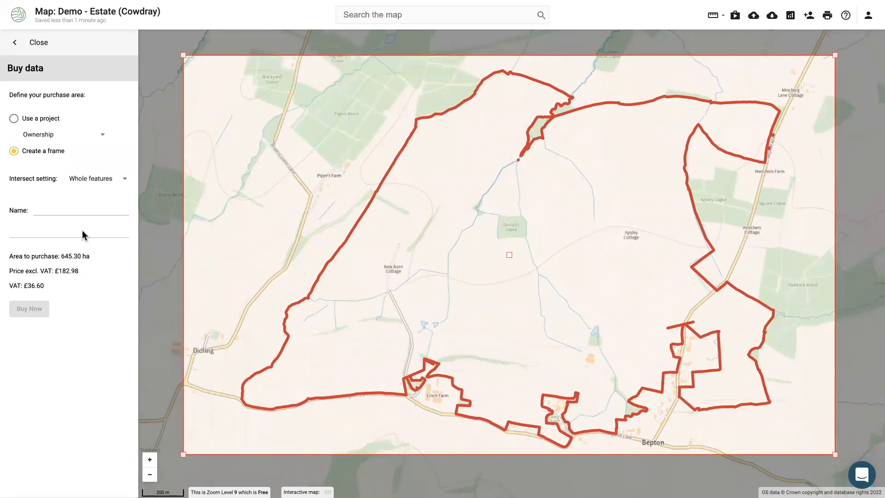
left_click(13, 119)
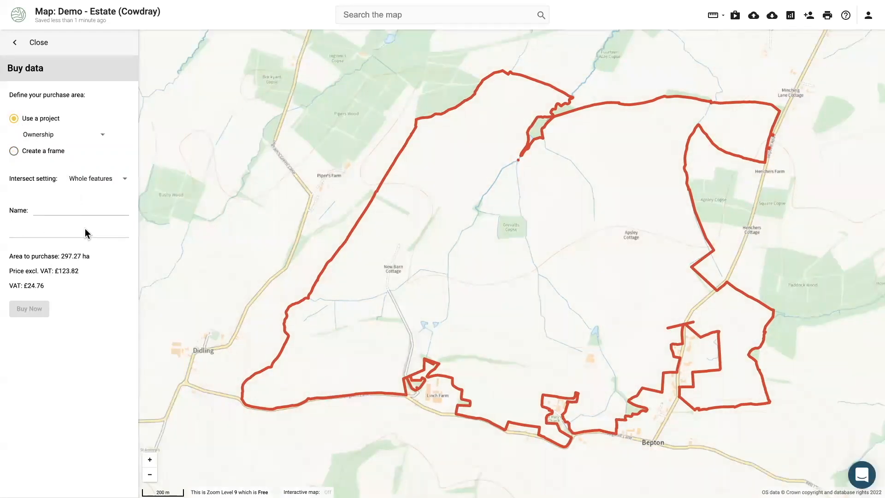
Set the intersect option to Cut features and name the purchase Cowdray 001
left_click(89, 179)
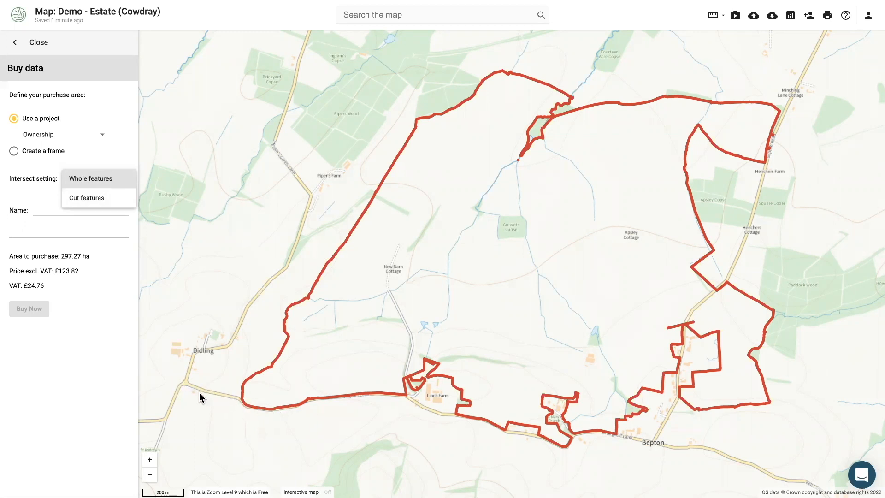
left_click(98, 199)
left_click(98, 205)
type("Cowdray 001")
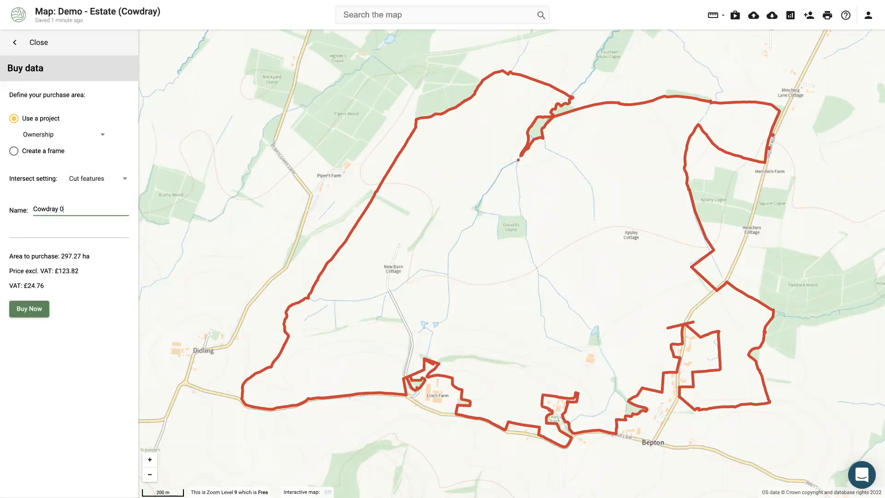
triple_click(99, 206)
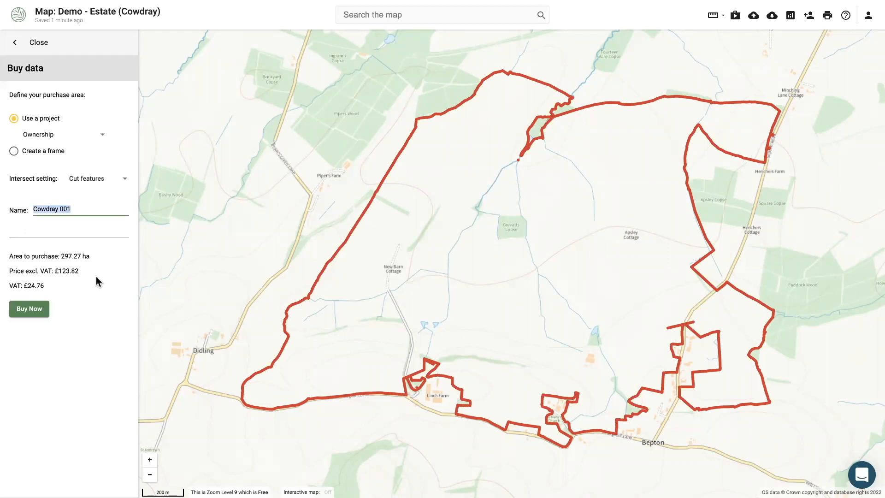
left_click(29, 309)
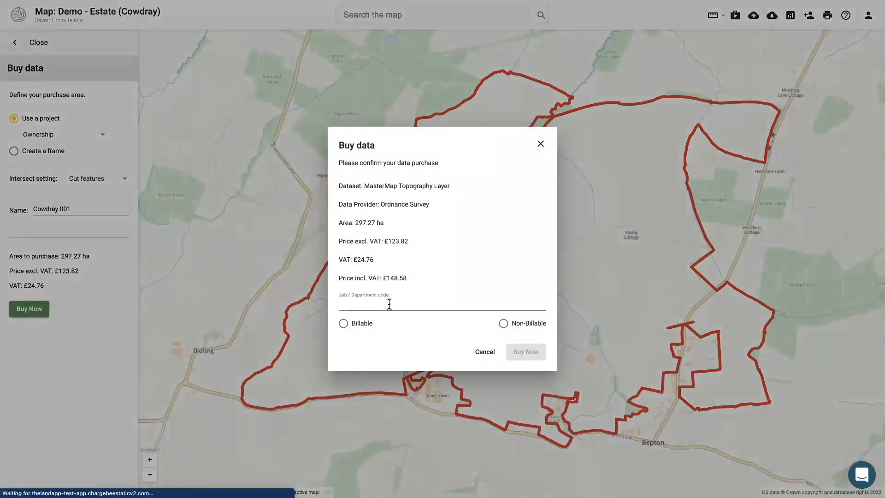
Enter Cowdray 001 as the job code, mark it Non-Billable, and confirm the 297.27 ha purchase
key("ctrl+a")
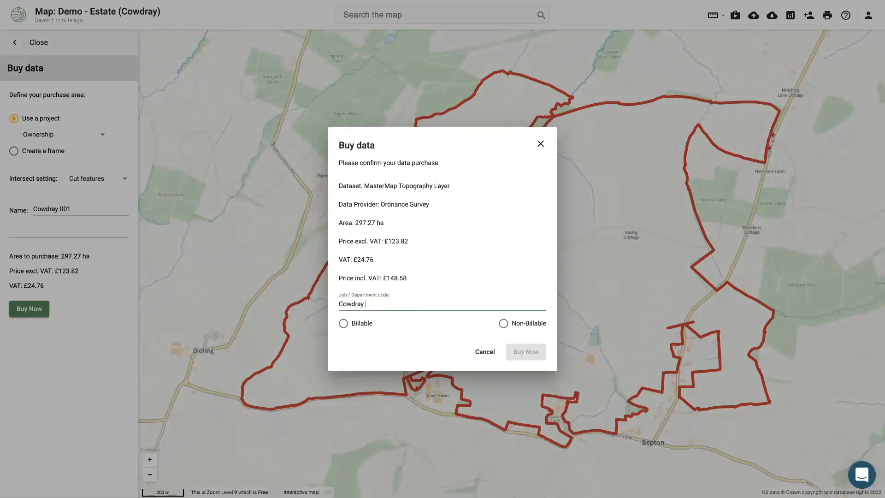
left_click(504, 325)
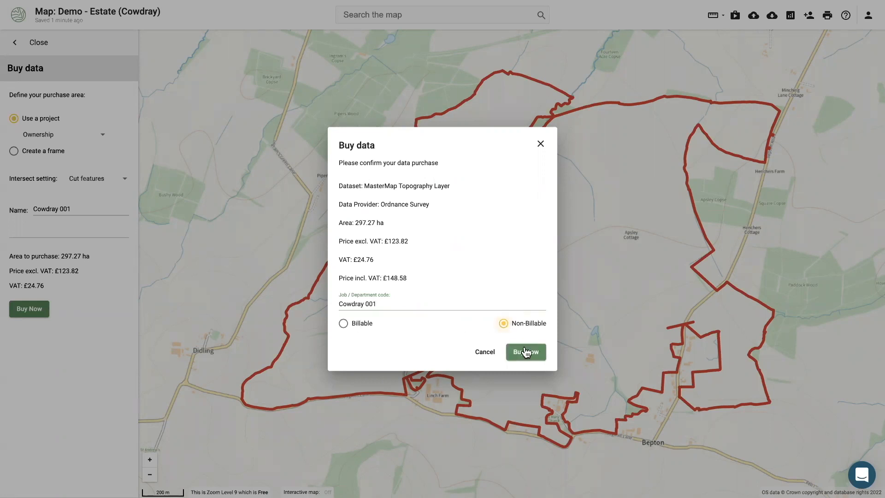
left_click(527, 355)
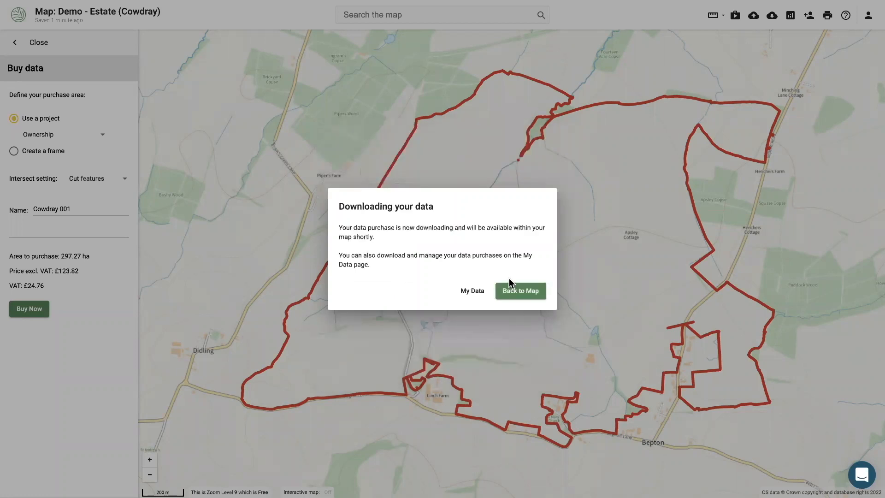
left_click(506, 295)
Reload the map to load the purchased MasterMap data and switch to the Blank basemap
key("super+shift+f")
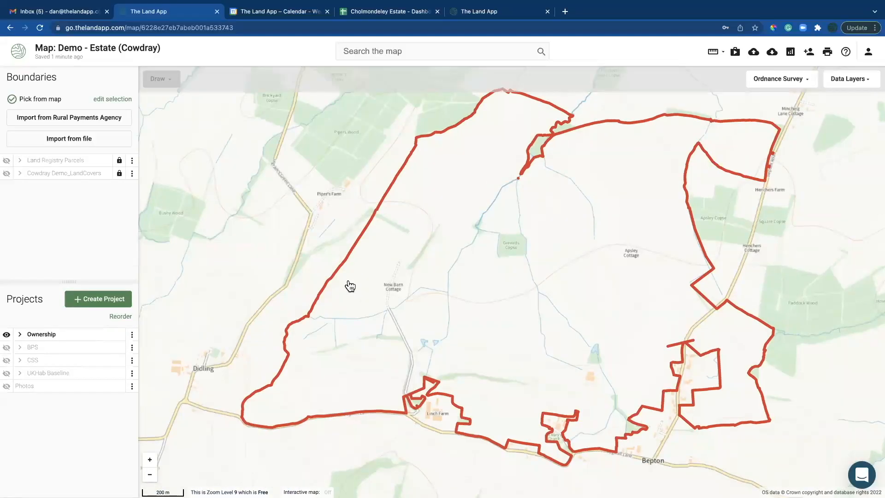
left_click(39, 28)
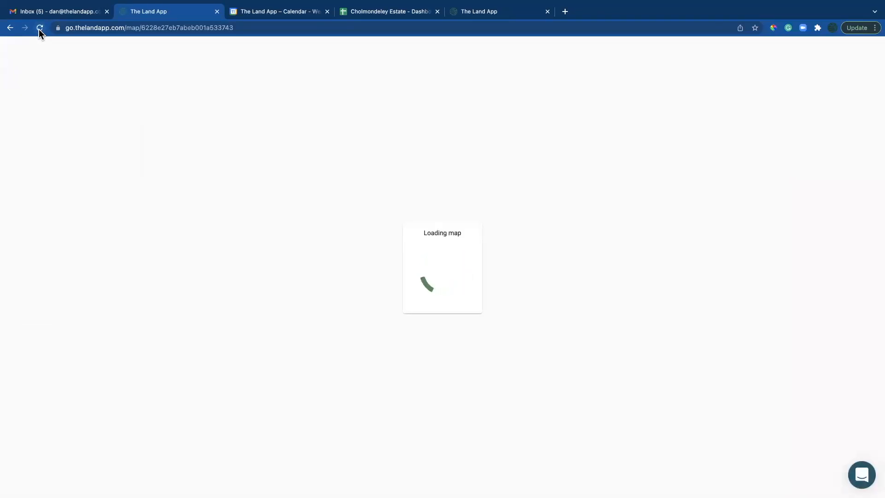
key("super+shift+f")
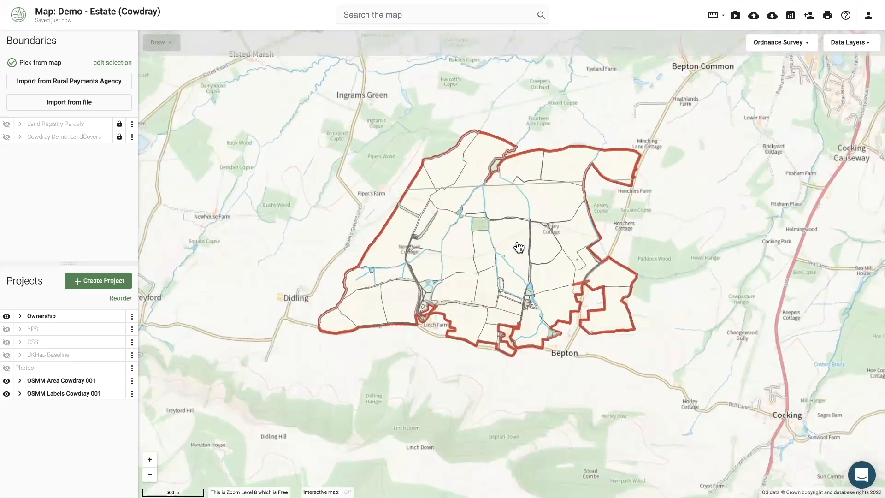
left_click(773, 46)
left_click(781, 239)
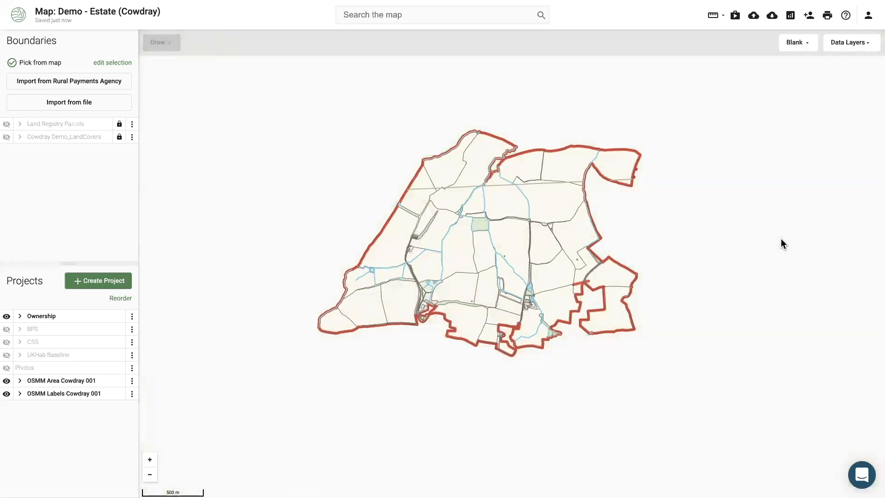
Inspect the 4.38 ha field and the pond's Inland Water attributes (0.02 ha, Static Water)
scroll(369, 283, "up", 2)
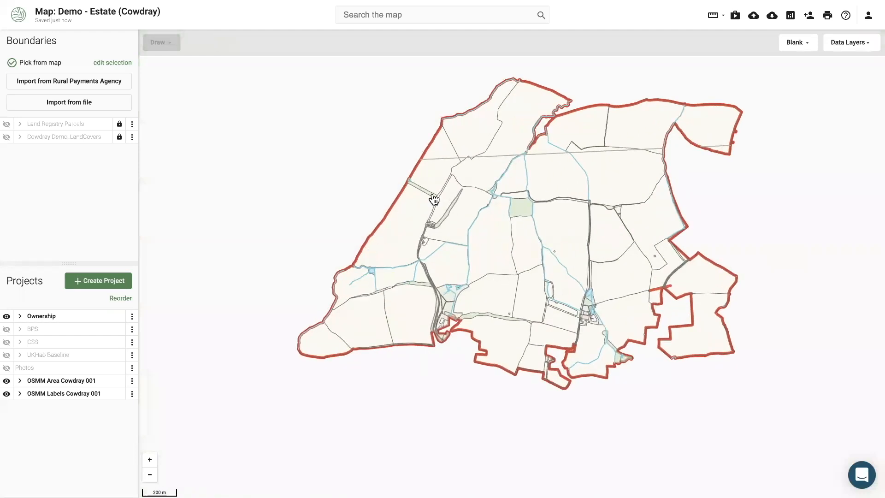
left_click(373, 322)
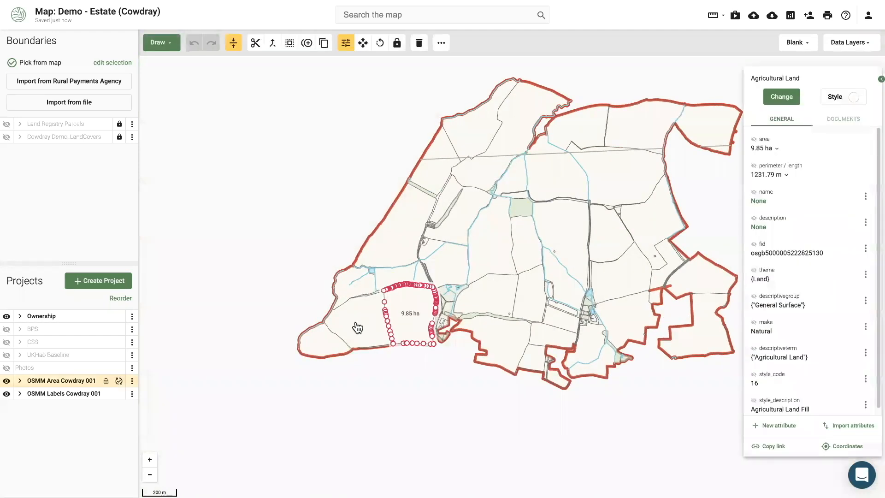
left_click(327, 342)
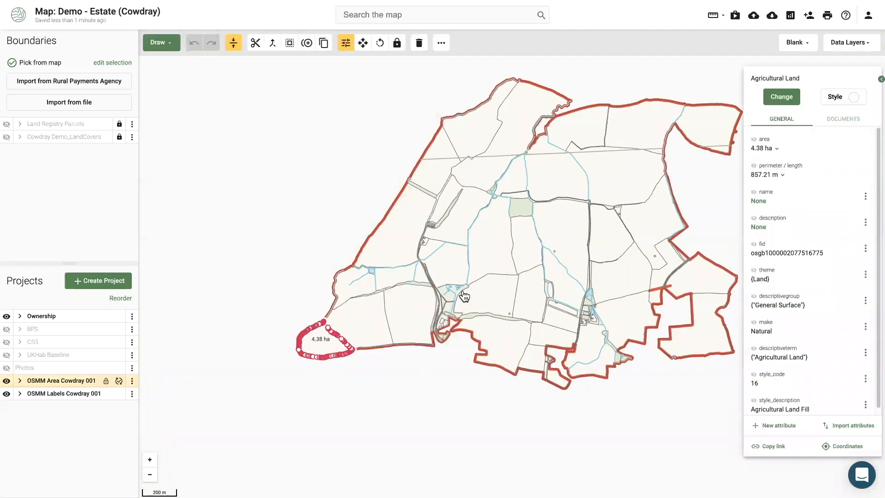
scroll(447, 307, "up", 1)
scroll(447, 308, "up", 5)
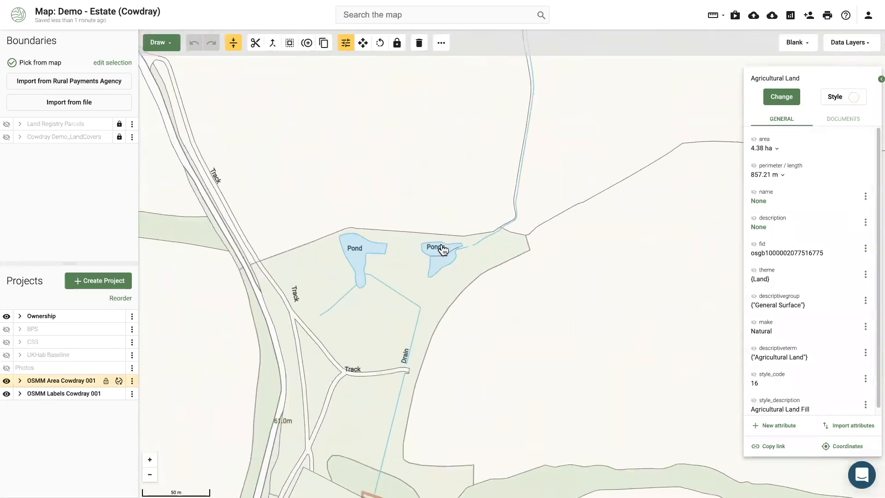
left_click(442, 257)
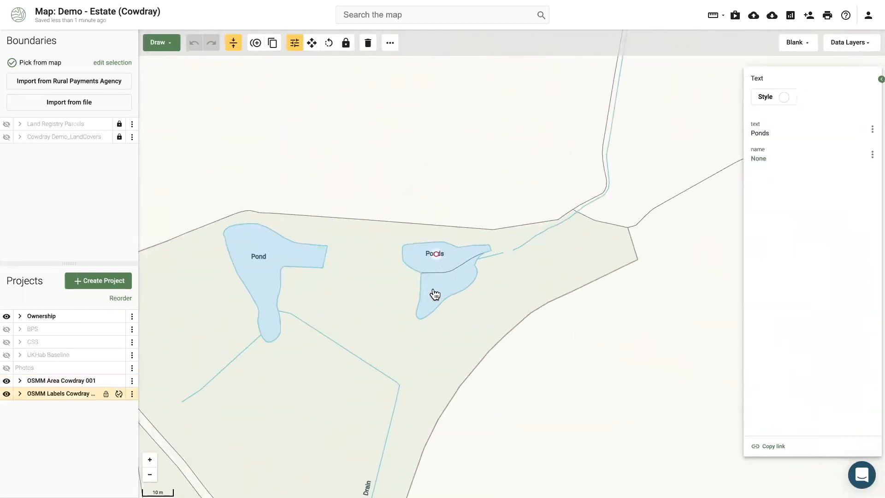
left_click(434, 293)
Zoom back out and centre the whole estate in view
left_click_drag(339, 358, 410, 273)
scroll(410, 273, "down", 1)
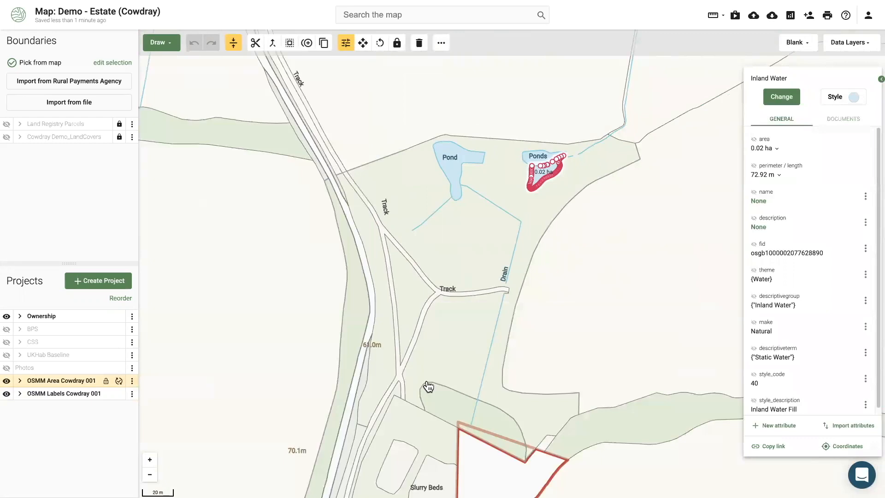
left_click_drag(427, 385, 395, 286)
scroll(464, 283, "down", 3)
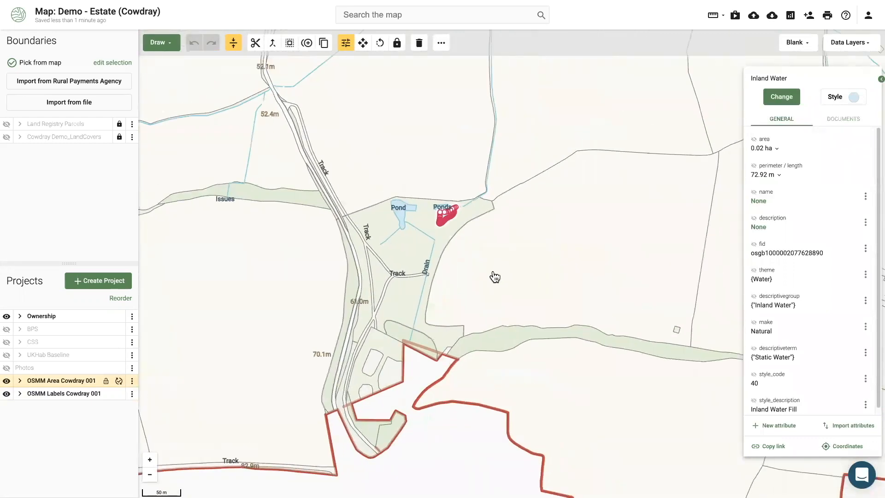
scroll(497, 276, "down", 3)
left_click_drag(464, 342, 355, 356)
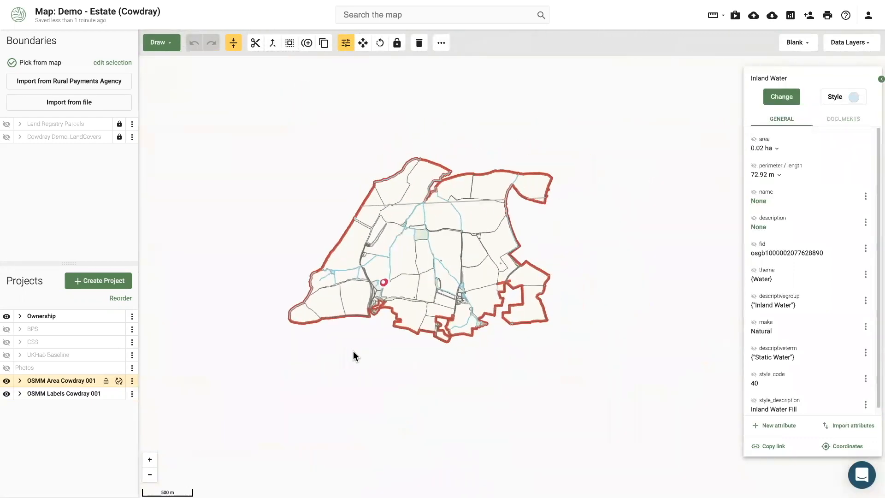
scroll(514, 250, "up", 4)
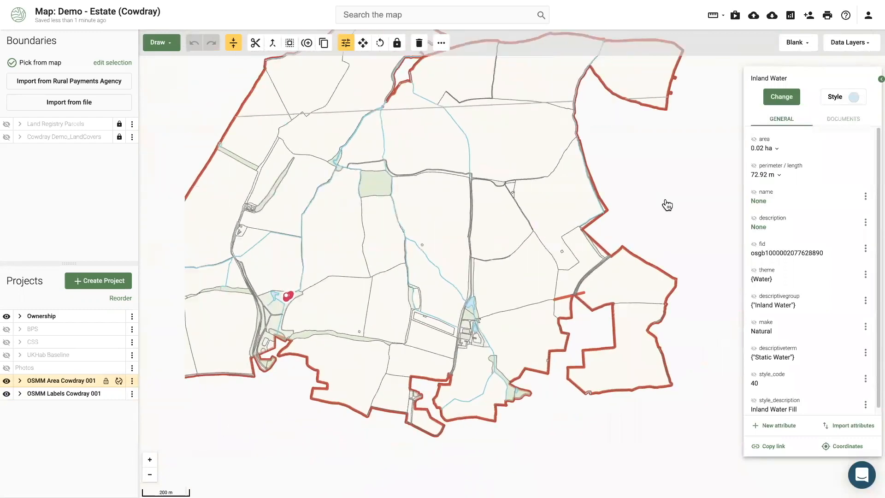
scroll(696, 187, "down", 1)
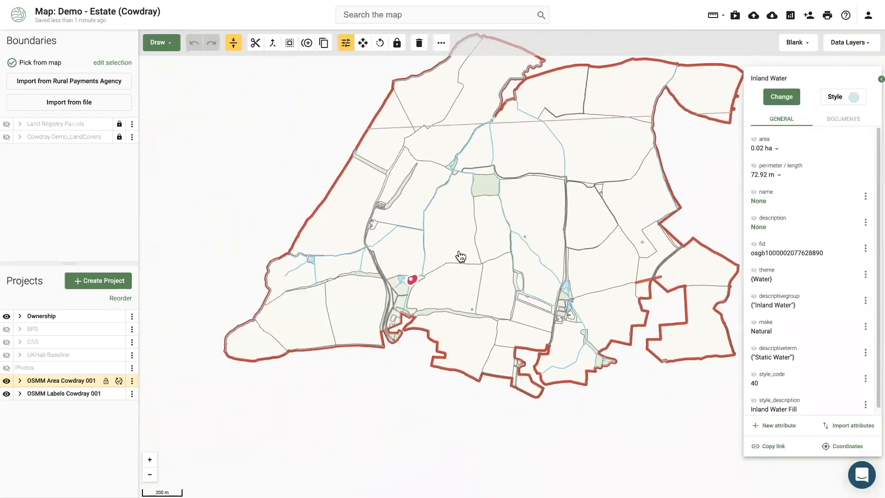
left_click_drag(541, 206, 509, 232)
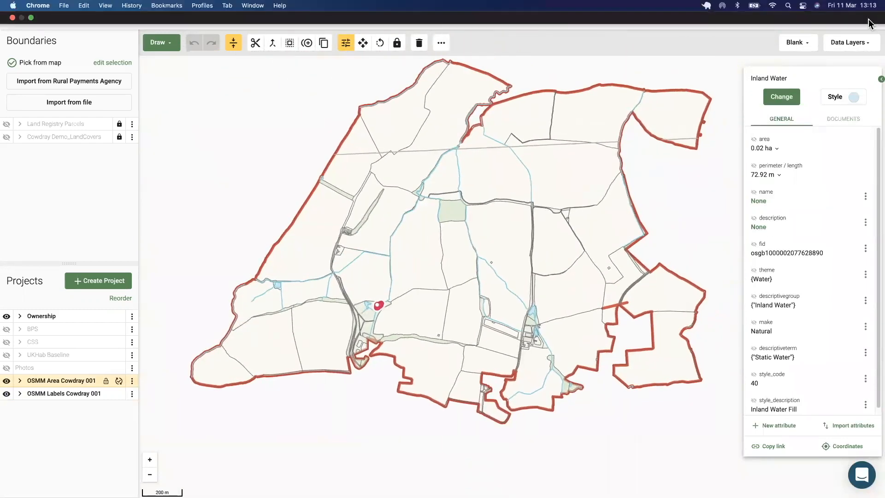
Go to Data purchases and review Cowdray 001's download file formats without downloading
left_click(872, 15)
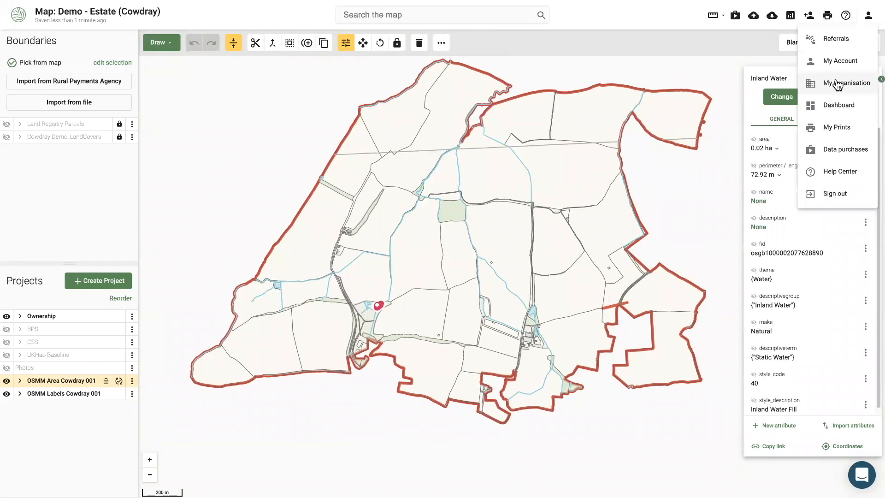
left_click(843, 152)
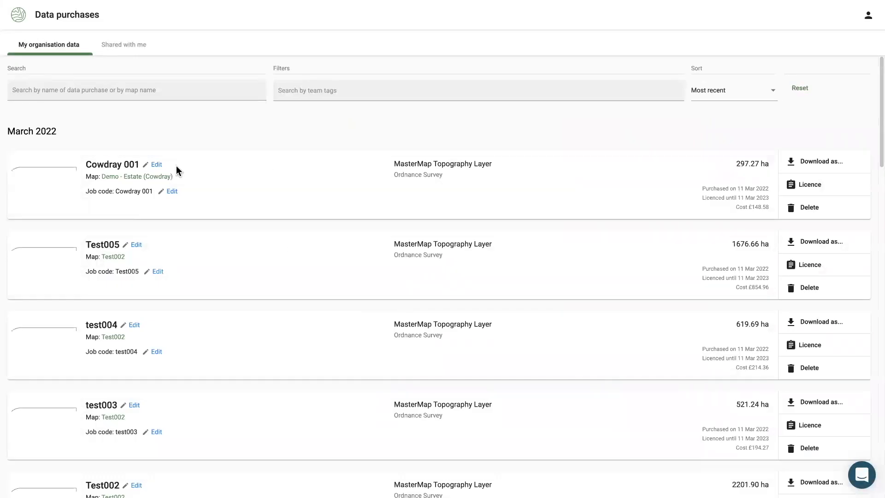
left_click(812, 164)
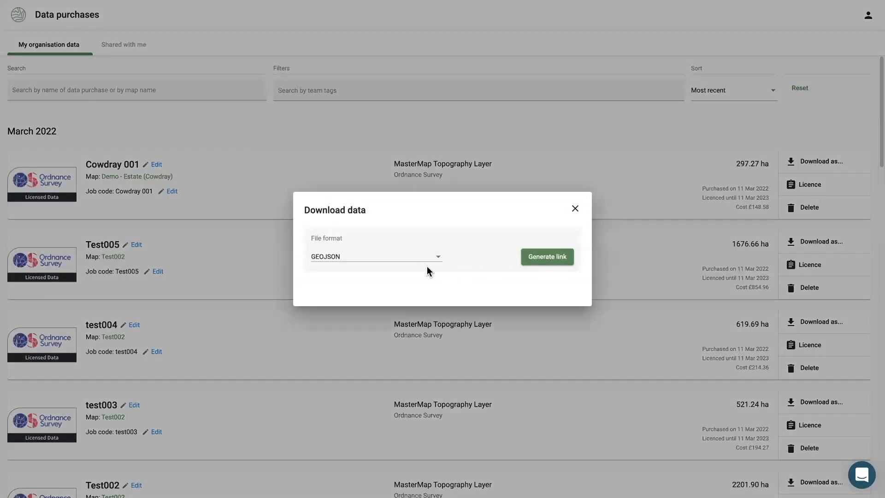
left_click(408, 259)
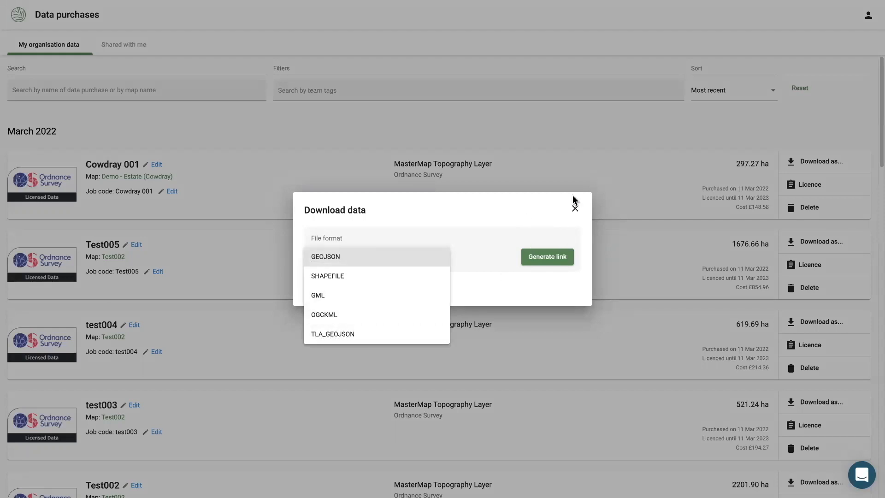
left_click(583, 210)
left_click(584, 211)
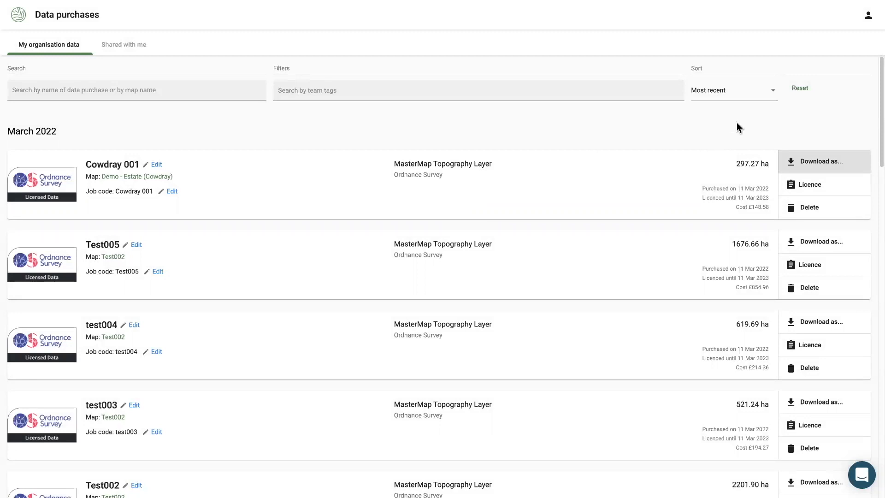
key("super+shift+f")
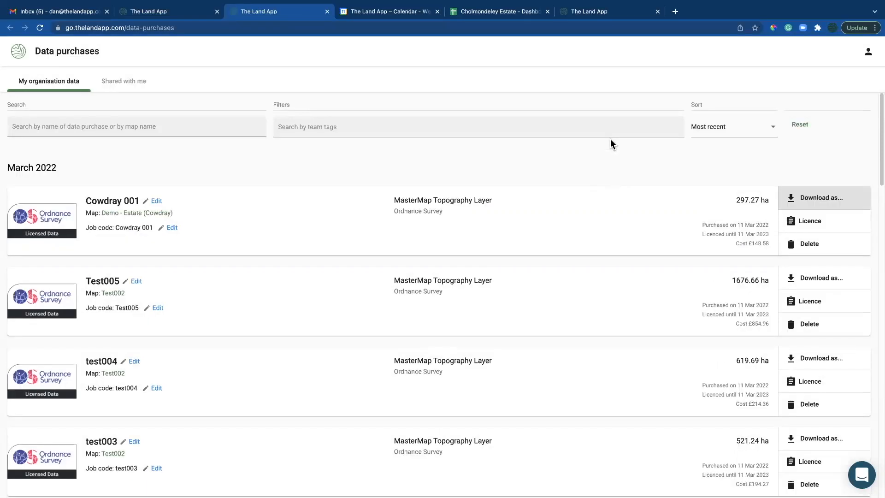
Back on the map in full screen, move OSMM Area Cowdray 001 to the top of the projects
left_click(164, 12)
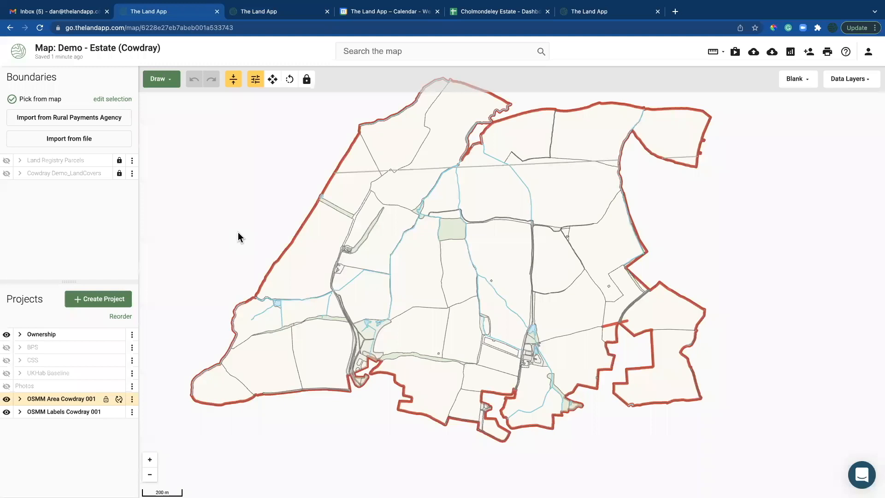
key("super+shift+f")
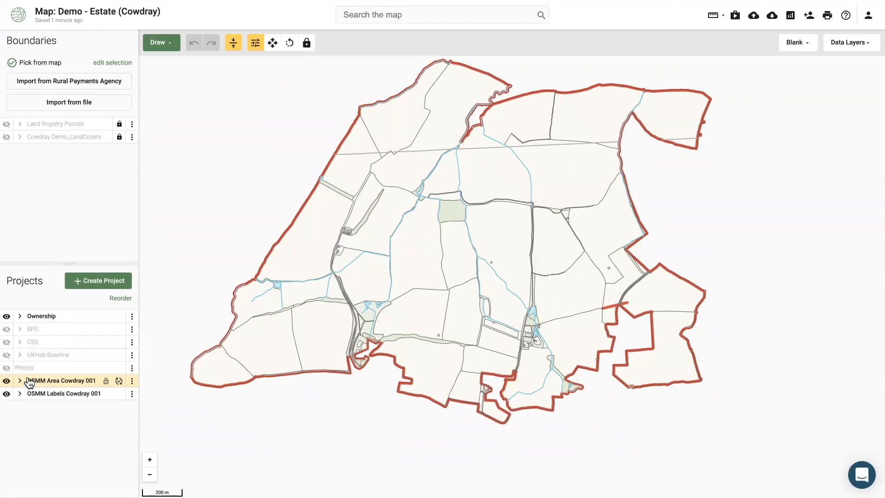
left_click(120, 298)
left_click_drag(80, 386, 82, 314)
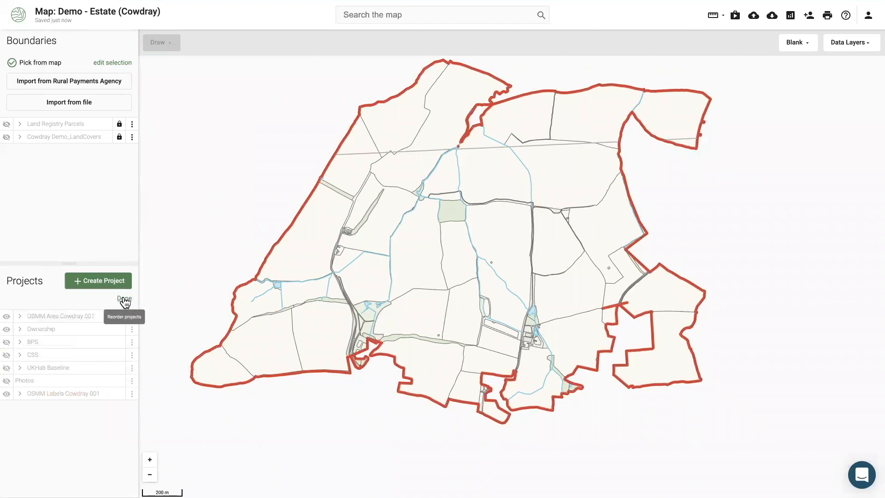
left_click(123, 300)
Hide OSMM Labels Cowdray 001, show the BPS parcels, and switch the basemap to Bing Imagery
left_click(7, 393)
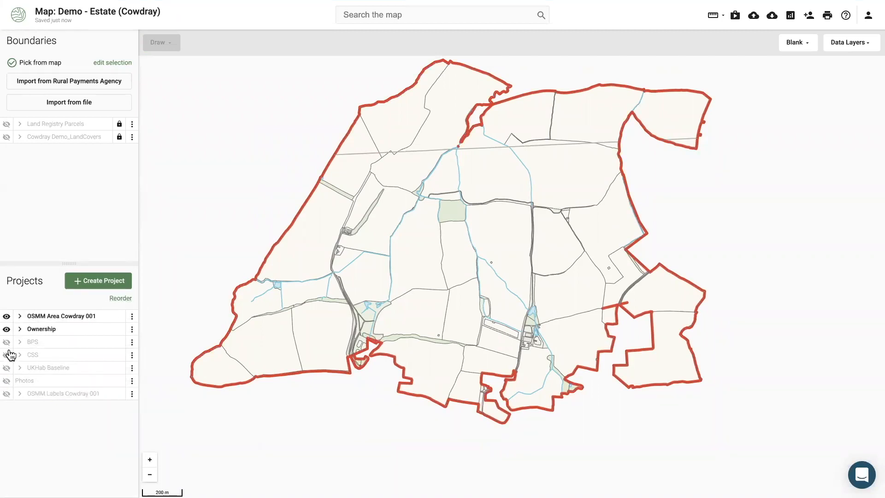
left_click(7, 342)
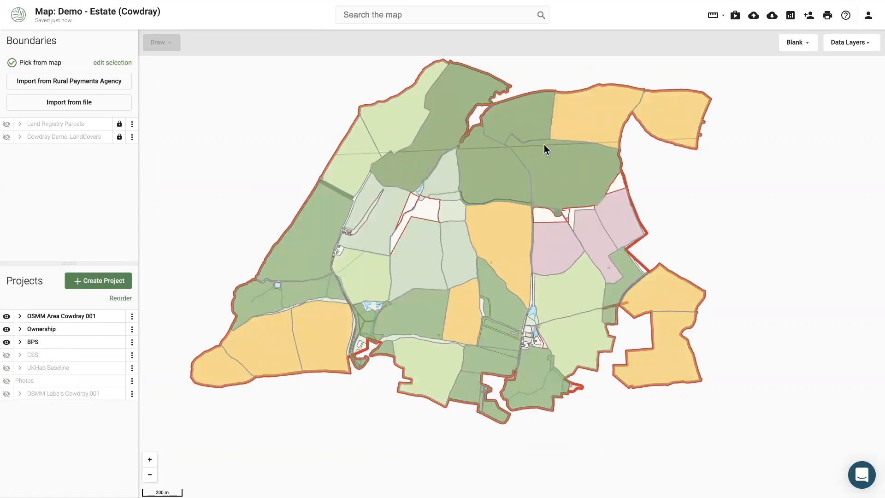
left_click(797, 45)
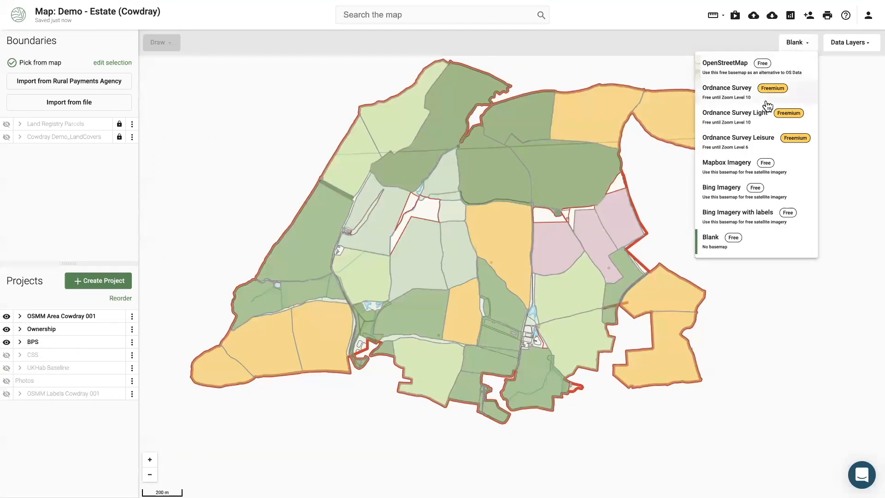
left_click(722, 193)
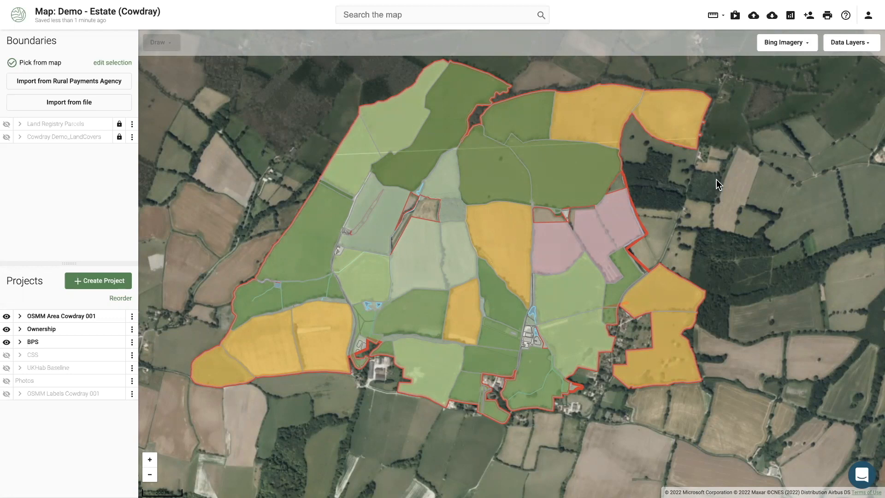
Add the suggested collaborator as a Read Only viewer, close sharing, and hide the Ownership layer
left_click(807, 16)
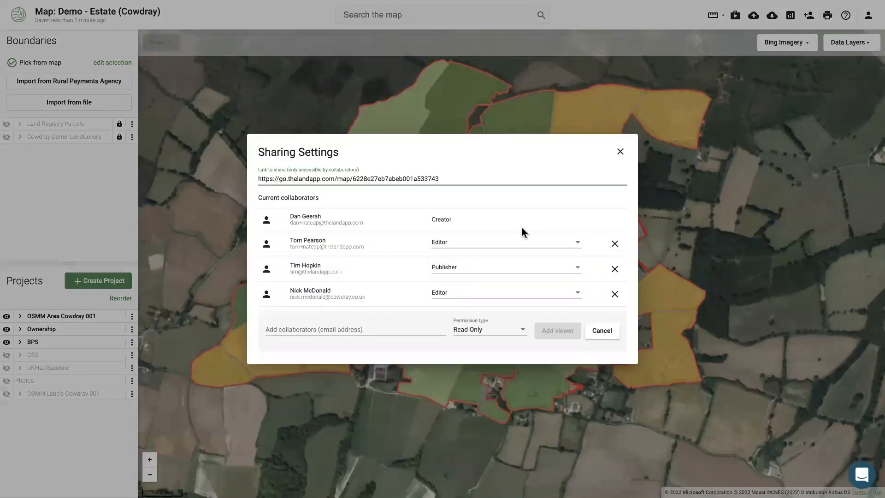
left_click(352, 330)
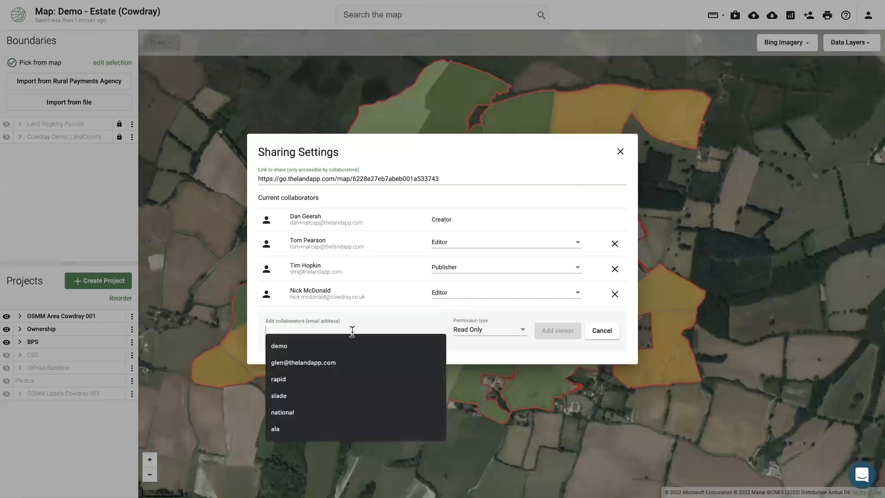
left_click(314, 367)
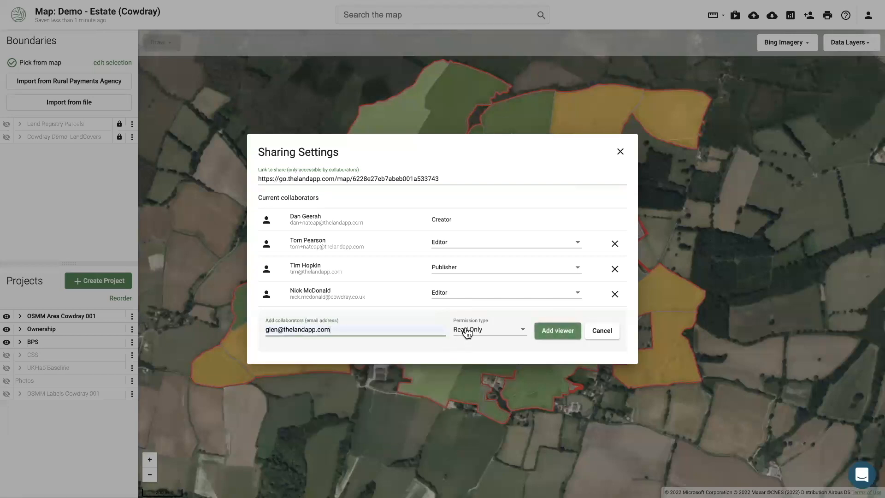
left_click(467, 332)
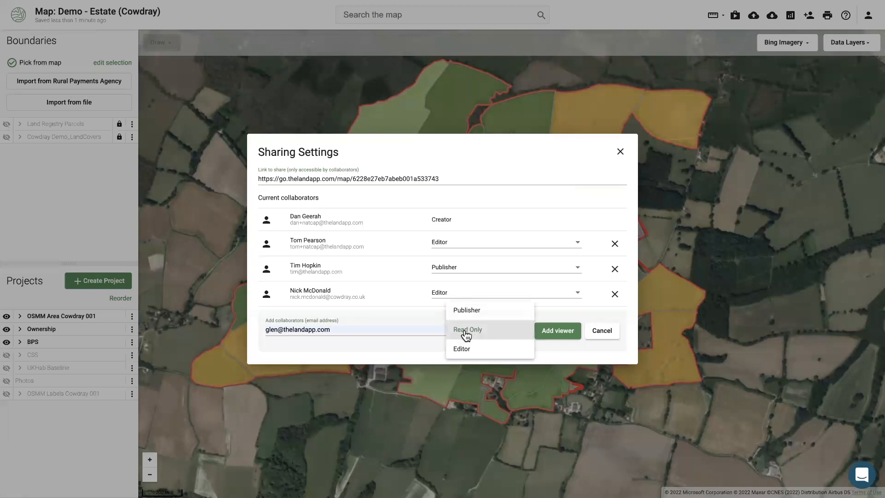
left_click(568, 333)
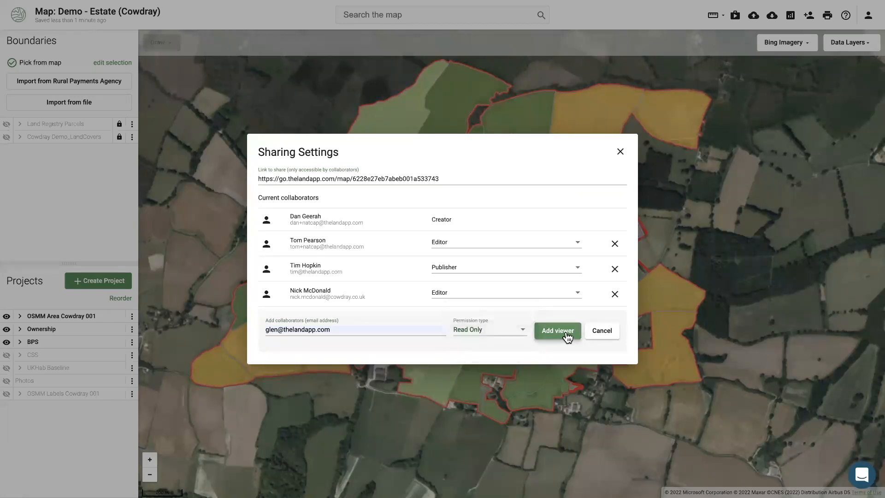
left_click(567, 331)
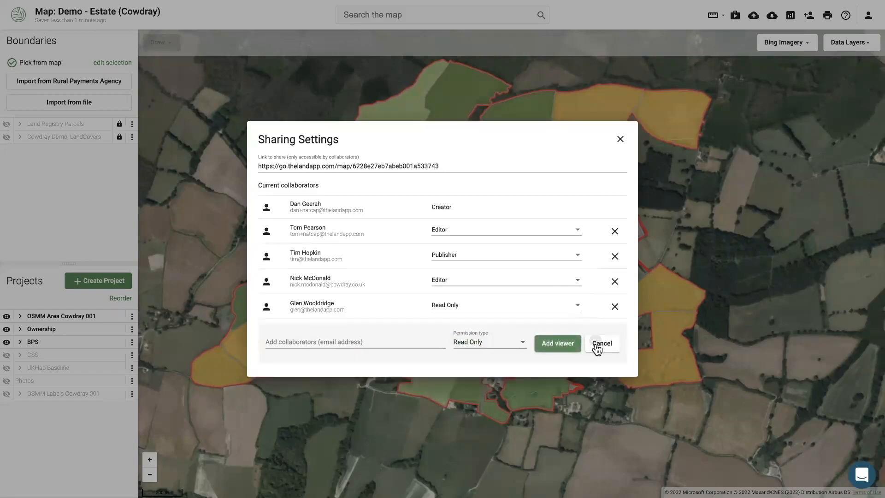
left_click(599, 342)
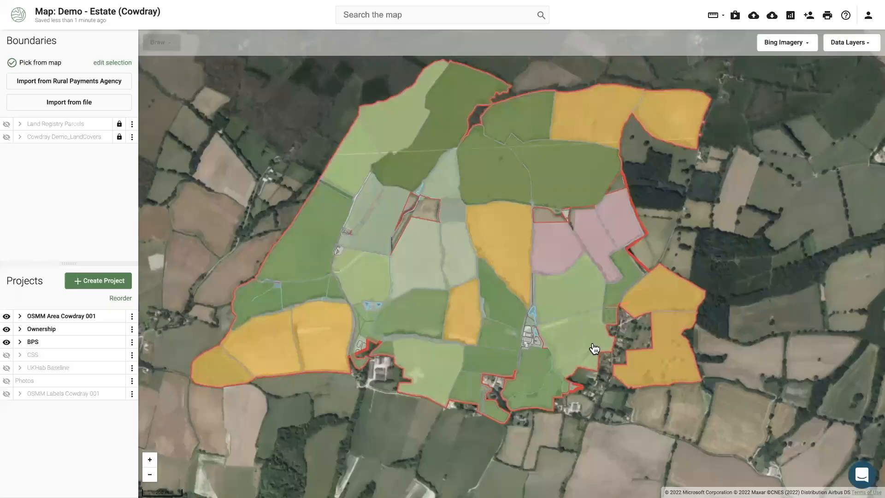
left_click(7, 329)
Hide OSMM and BPS, show the CSS option areas, select field AB15, and start a new project
left_click(7, 317)
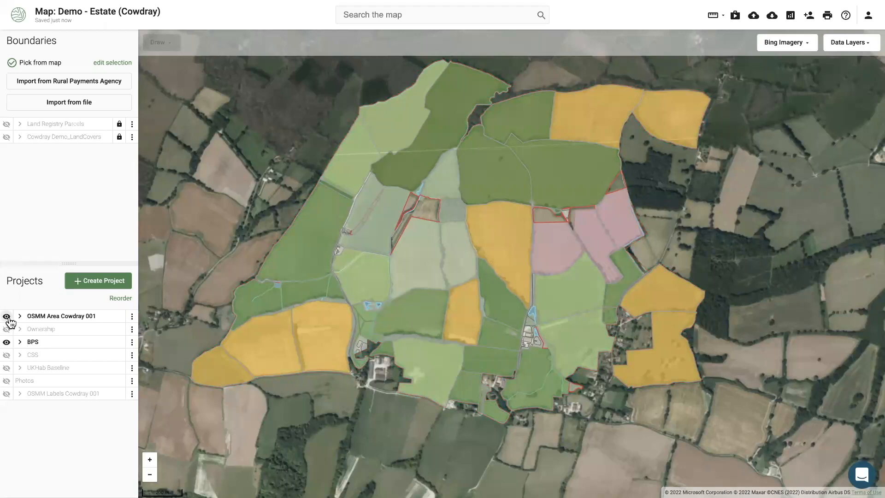
left_click(7, 355)
left_click(6, 342)
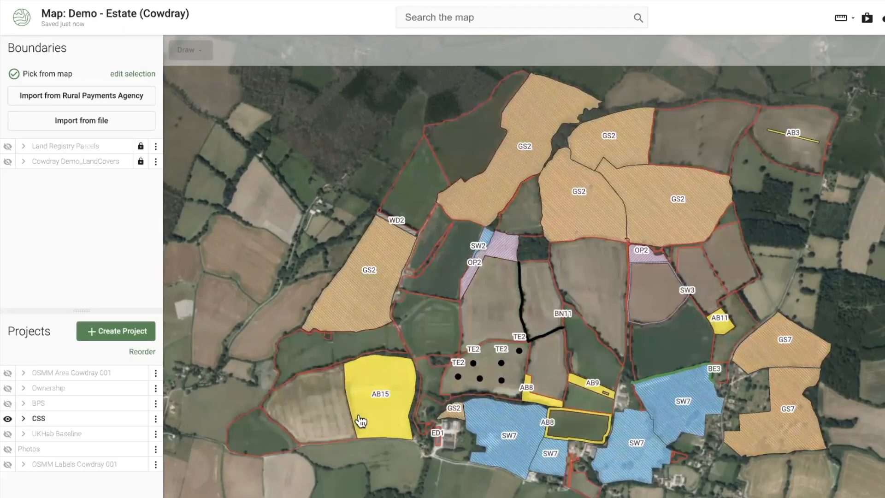
left_click(366, 420)
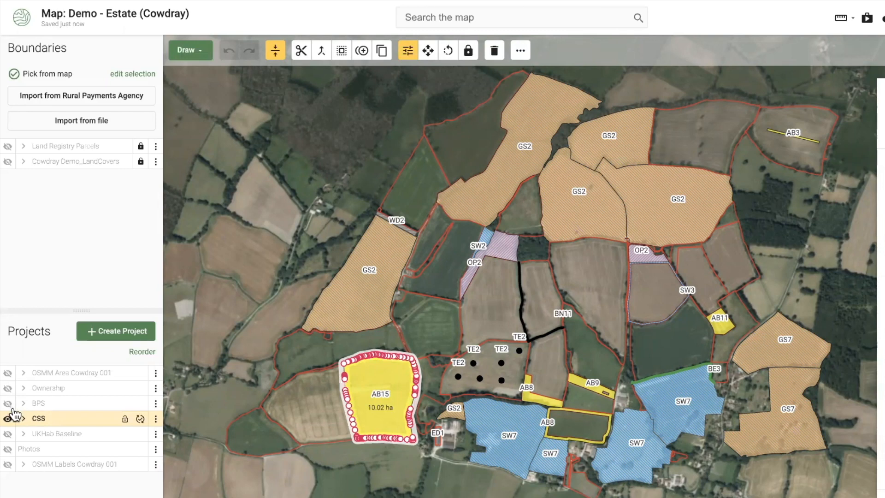
left_click(113, 336)
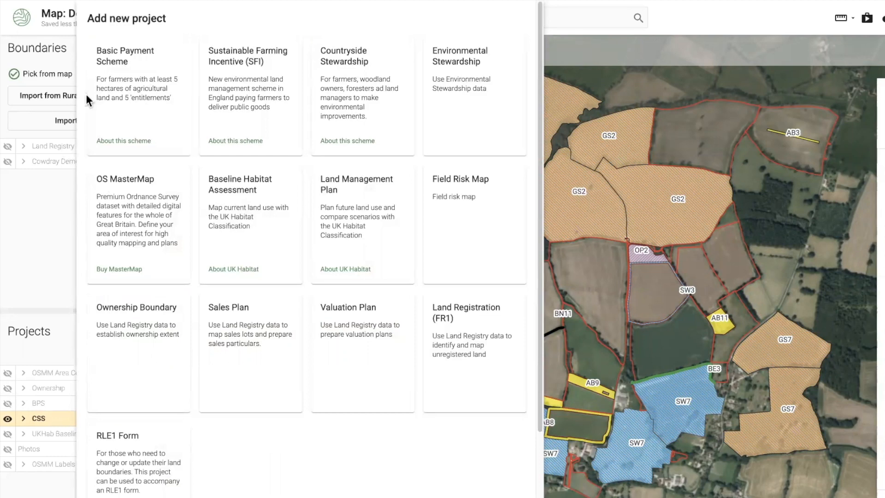
left_click(66, 245)
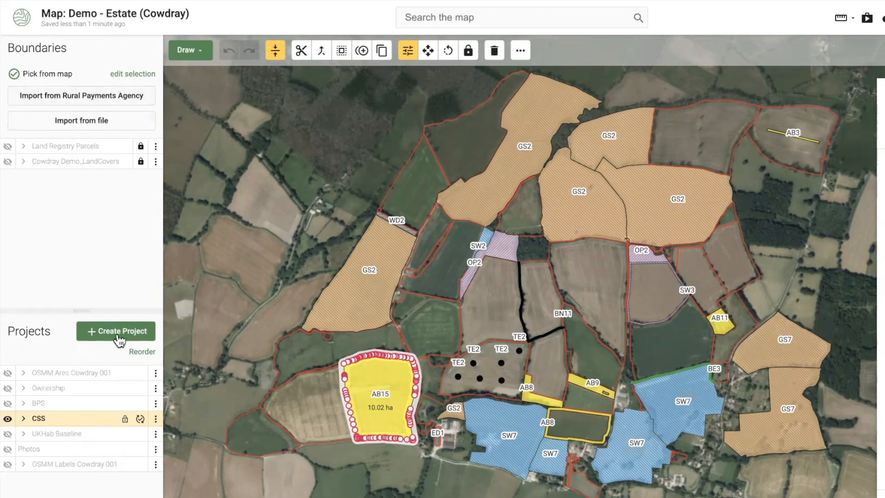
left_click(254, 293)
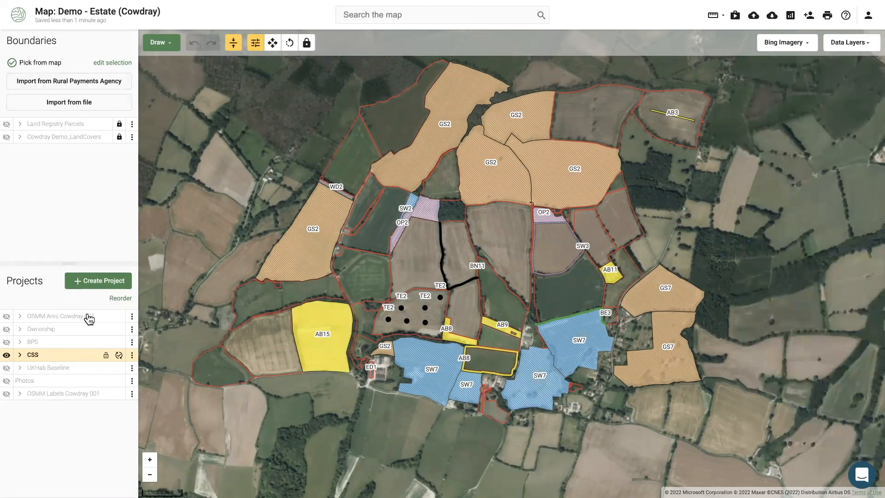
left_click(87, 283)
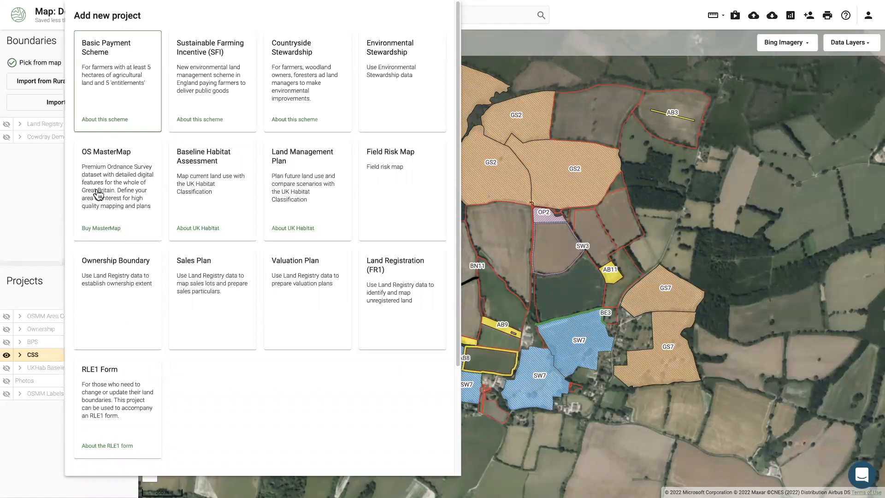
left_click(40, 209)
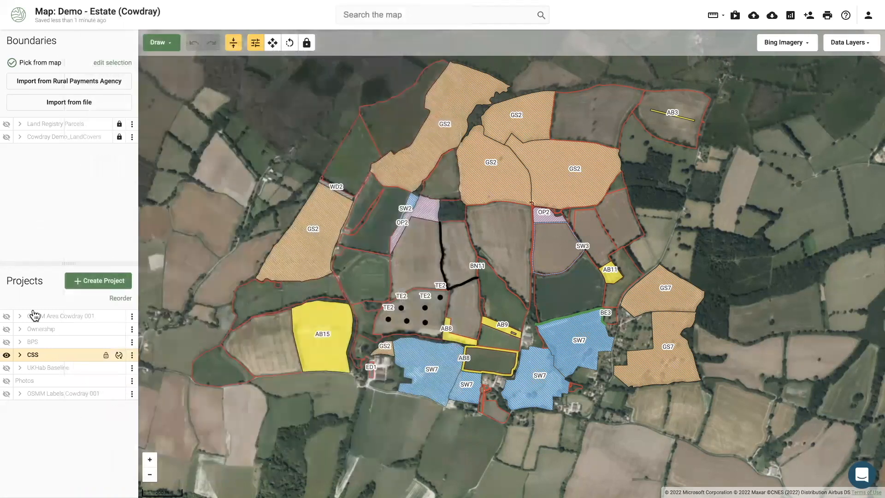
Show BPS instead of CSS and code the yellow south-western field AC01 Barley (spring)
left_click(7, 342)
left_click(7, 355)
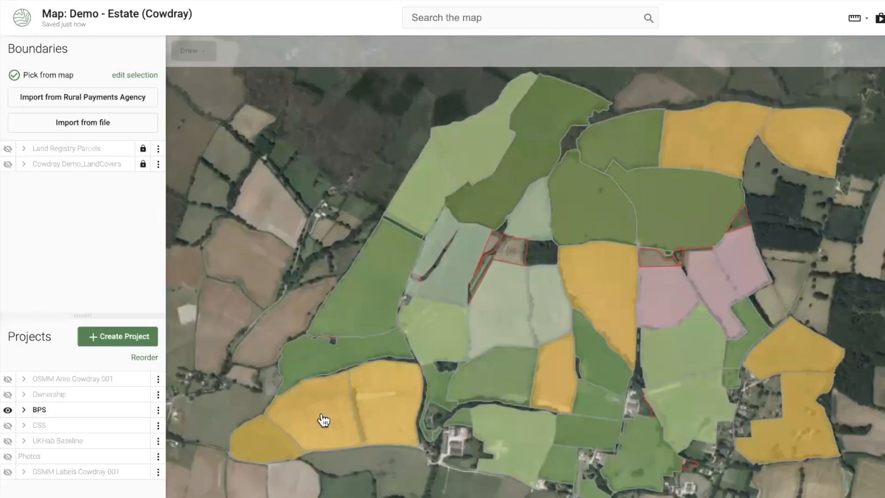
left_click(269, 348)
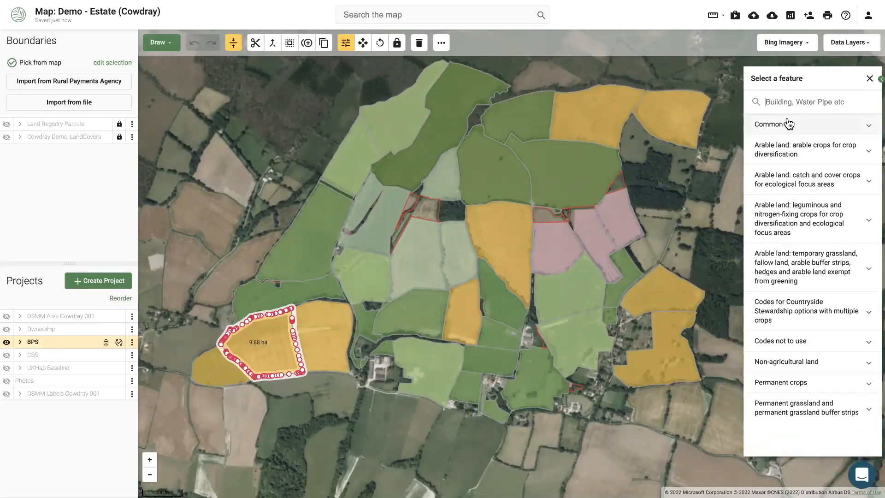
type("barl")
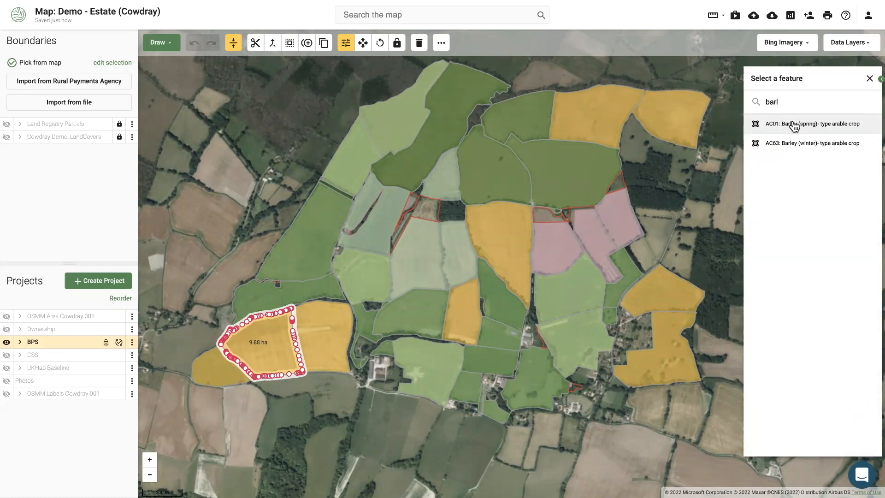
left_click(794, 125)
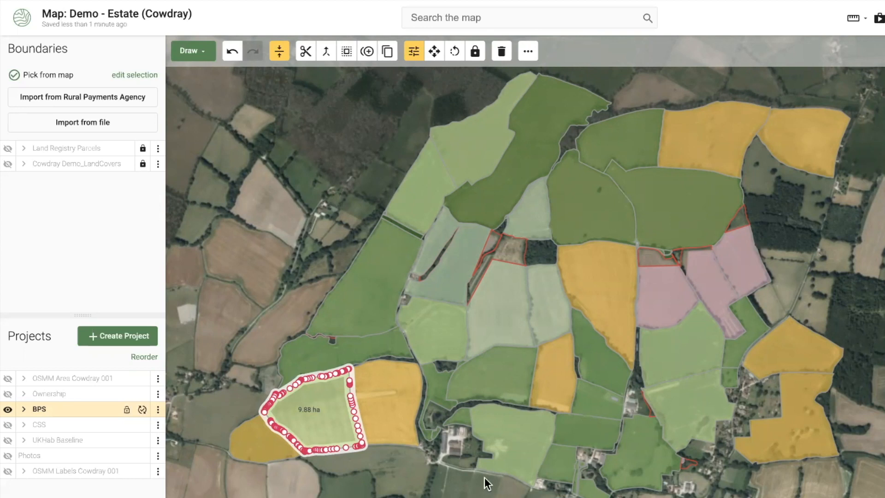
left_click(784, 262)
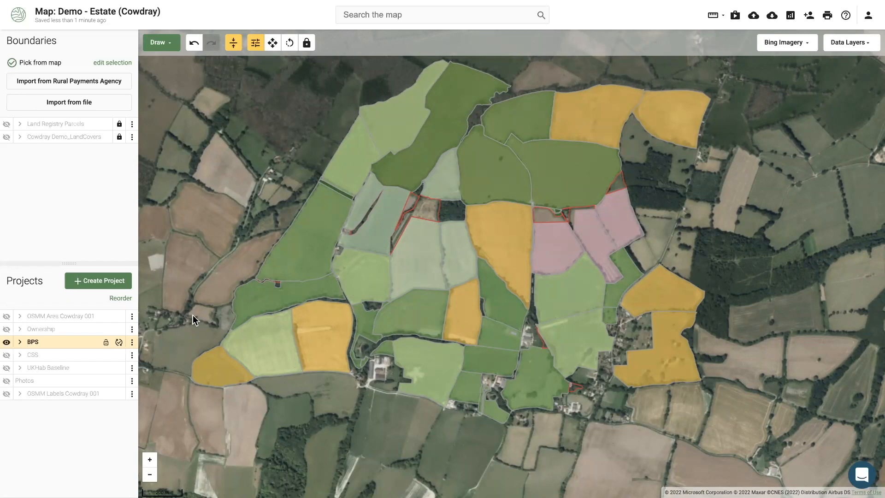
Label every BPS field with its code and hectares via Select all Areas, then open the help chat
left_click(132, 341)
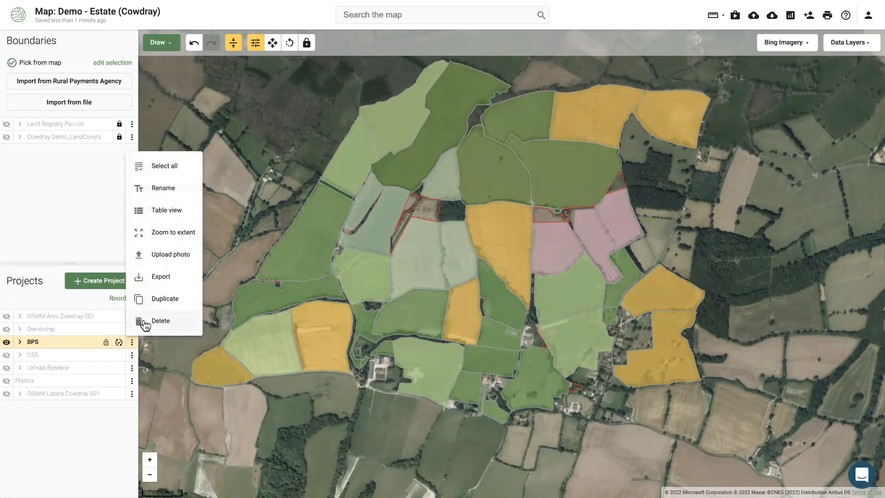
left_click(172, 176)
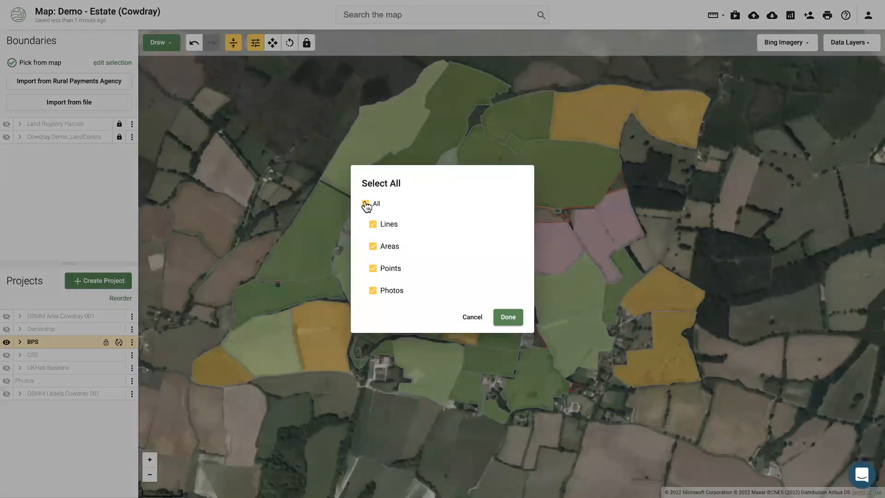
left_click(373, 246)
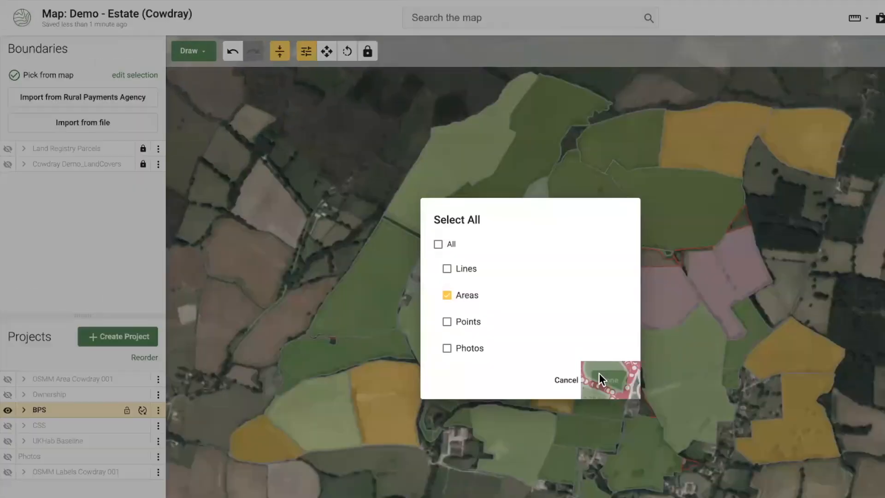
left_click(599, 373)
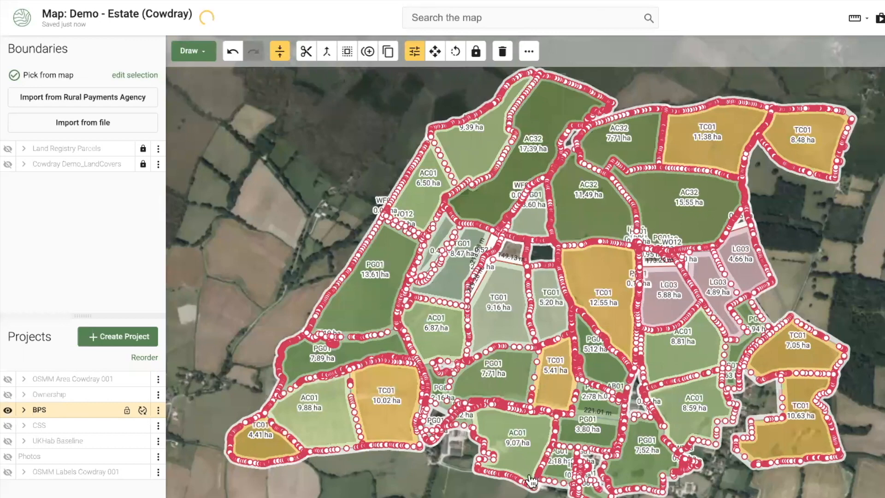
key("Escape")
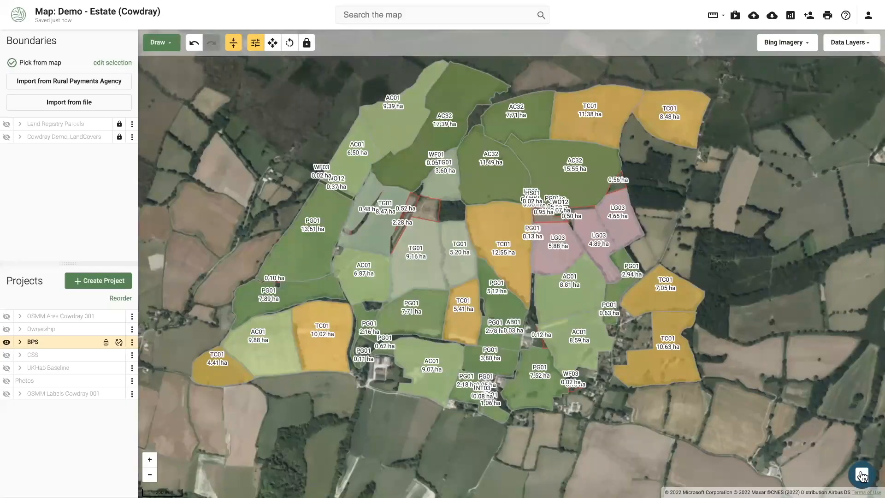
left_click(863, 475)
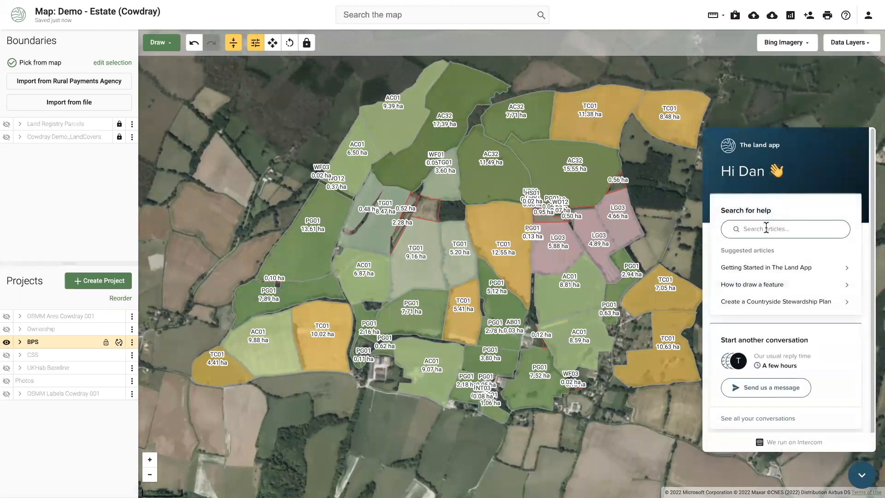
Search the help articles for 'basic', then close the help panel
left_click(766, 229)
type("c")
key("BackSpace")
type("basic")
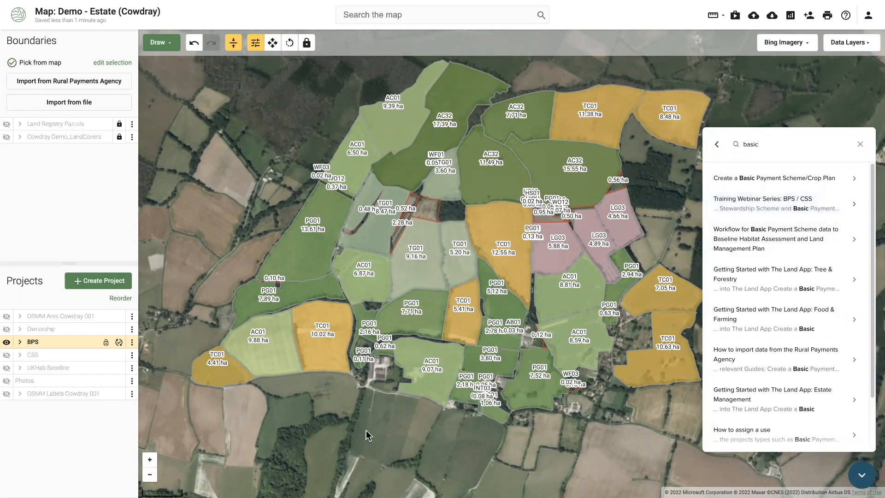
left_click(859, 479)
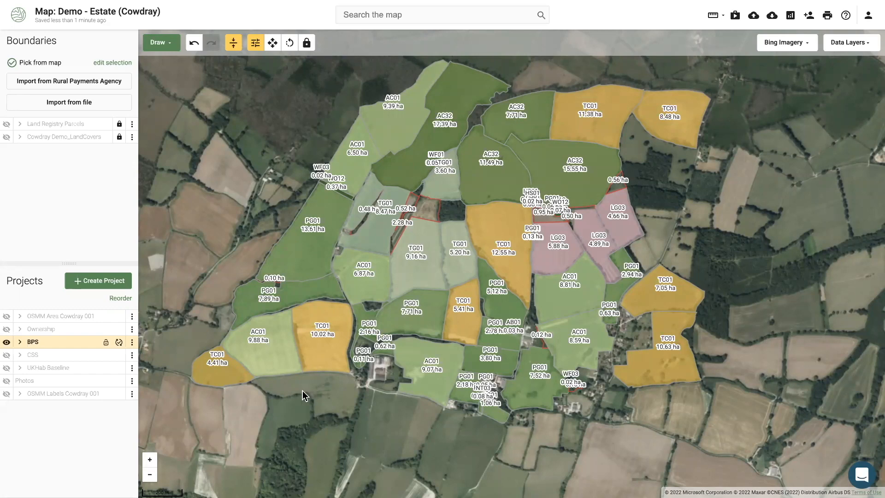
left_click_drag(304, 392, 307, 399)
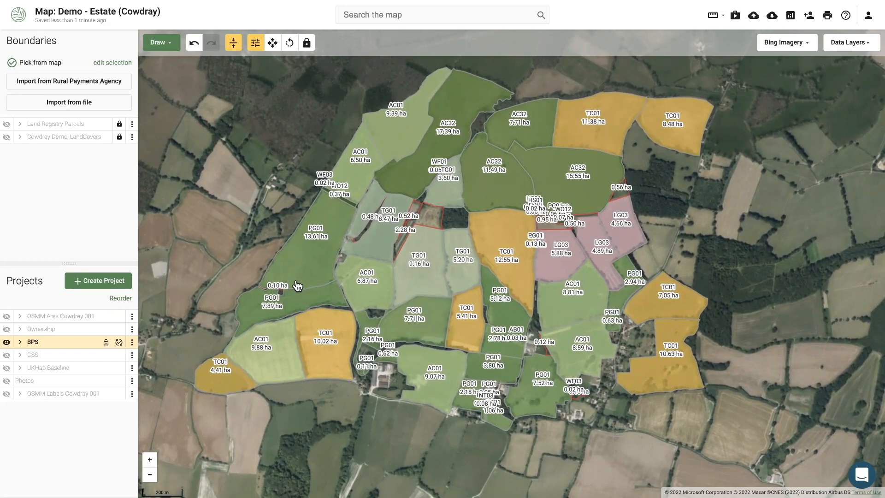
left_click_drag(256, 205, 254, 214)
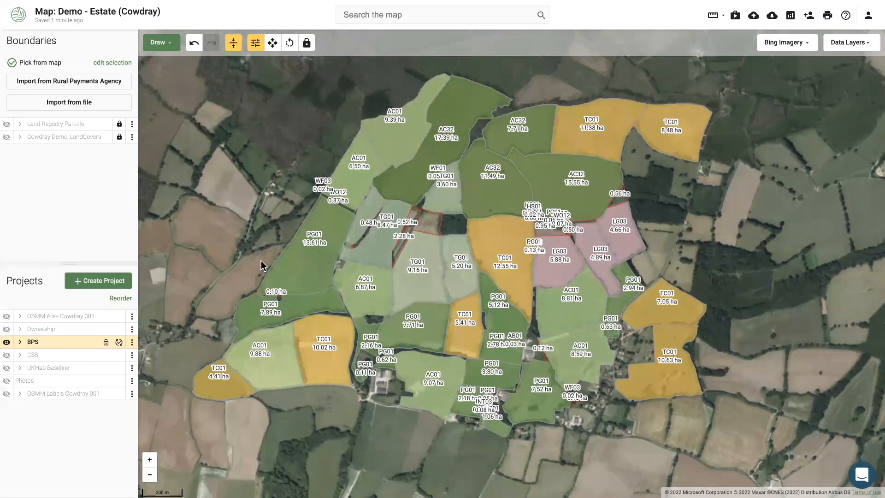
scroll(341, 292, "up", 3)
left_click_drag(268, 248, 370, 340)
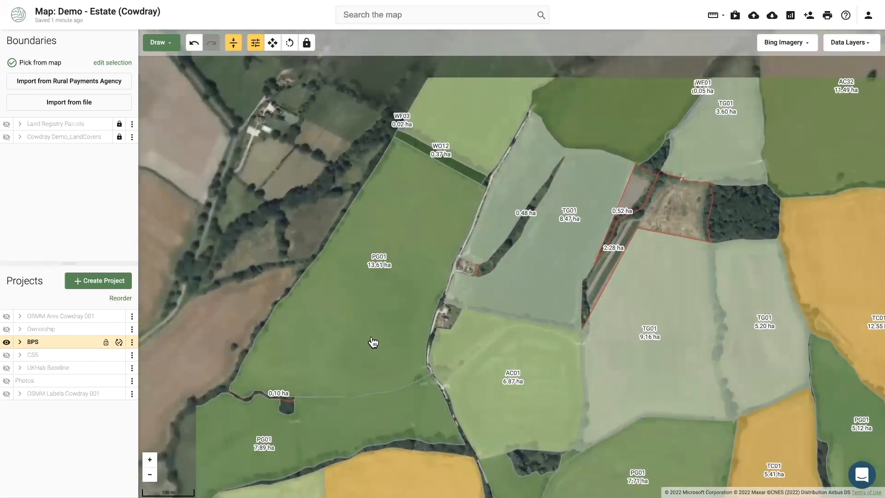
left_click(373, 313)
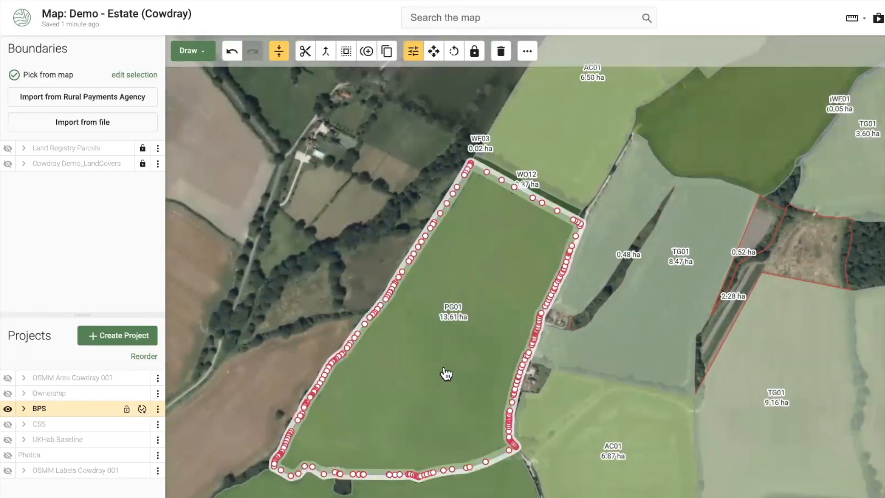
right_click(461, 377)
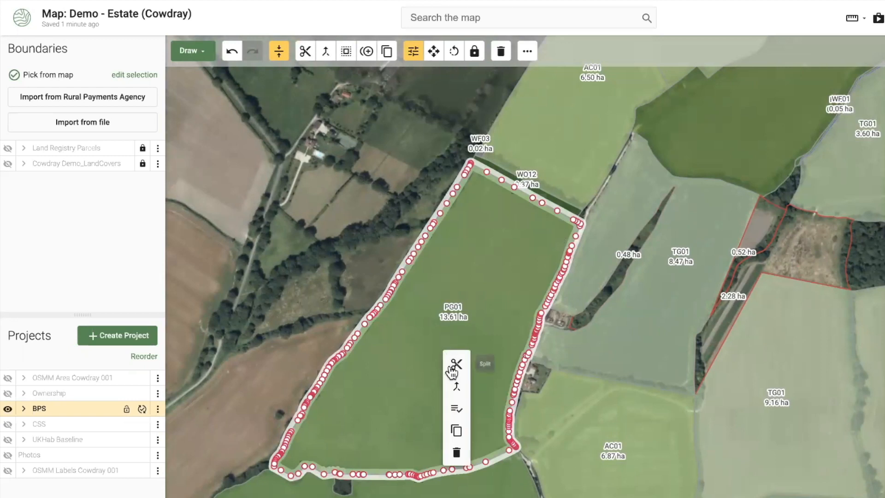
left_click(453, 366)
left_click(338, 266)
double_click(598, 381)
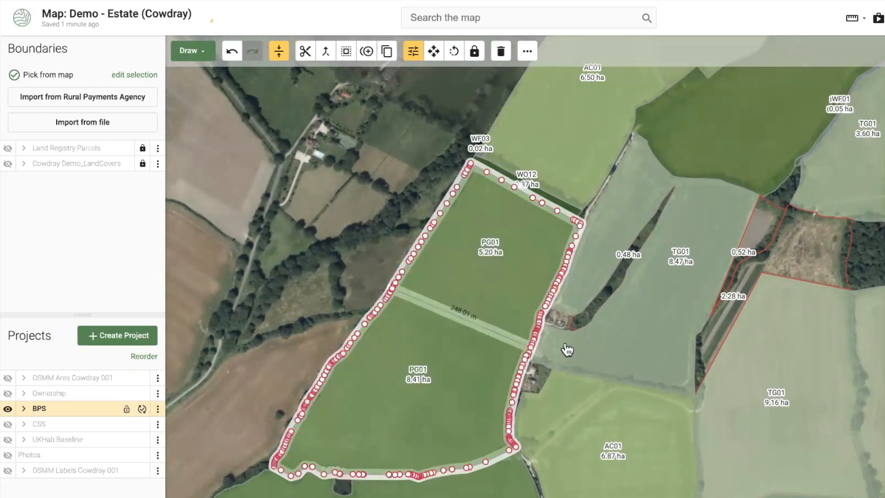
left_click(434, 294)
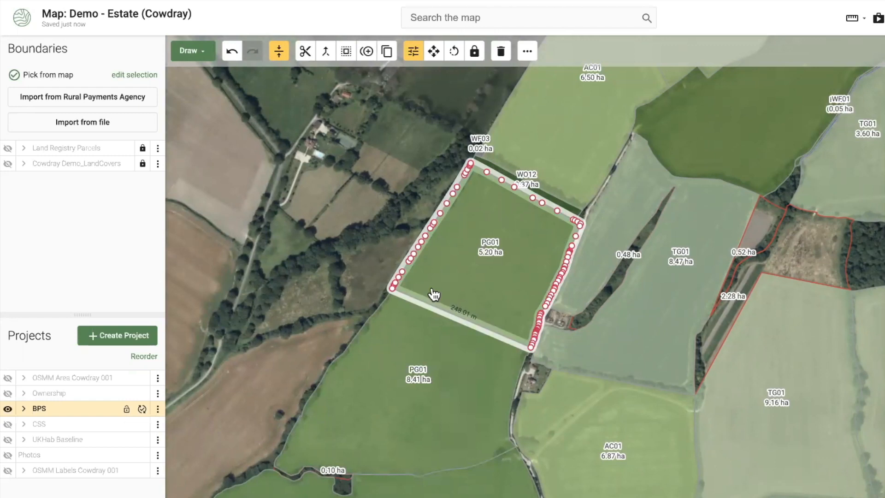
left_click(226, 60)
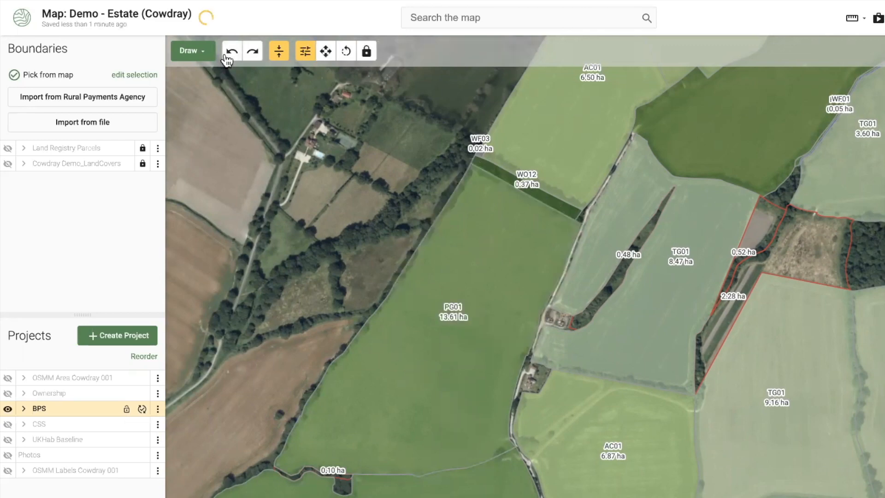
scroll(240, 305, "down", 3)
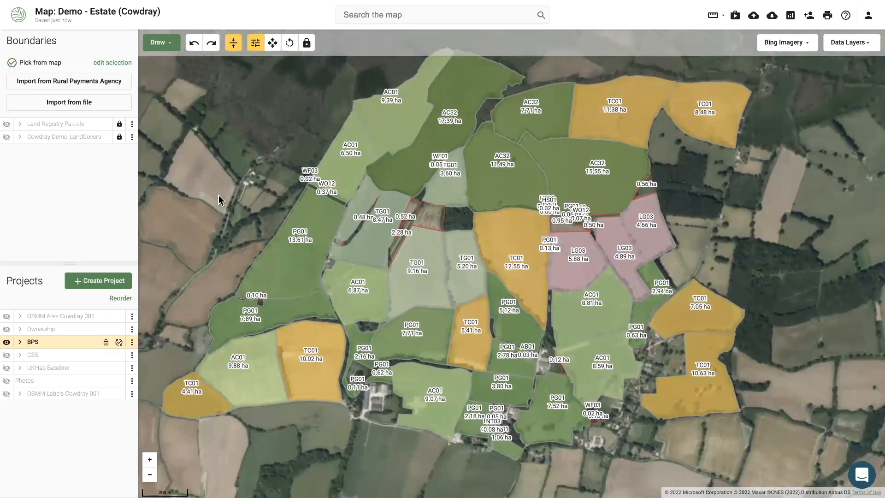
Hide the BPS parcels and display the CSS option parcels (GS2, SW7, AB15) instead
left_click_drag(219, 195, 230, 190)
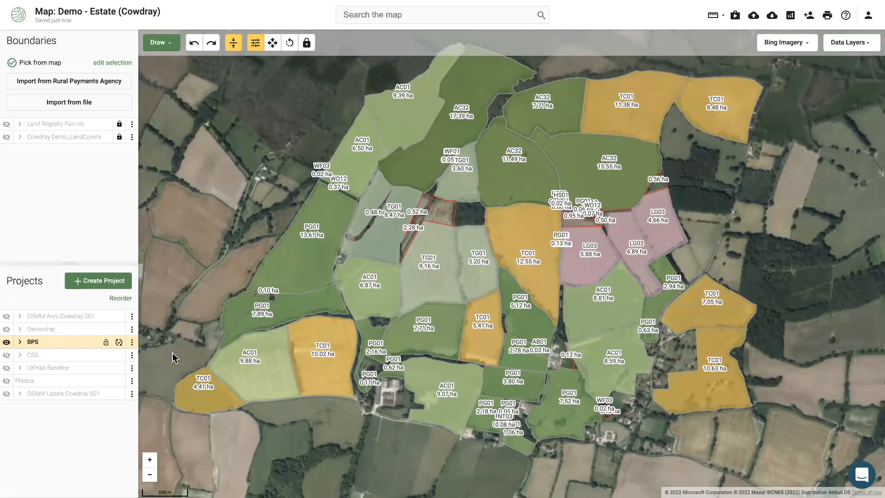
left_click(8, 343)
left_click(8, 354)
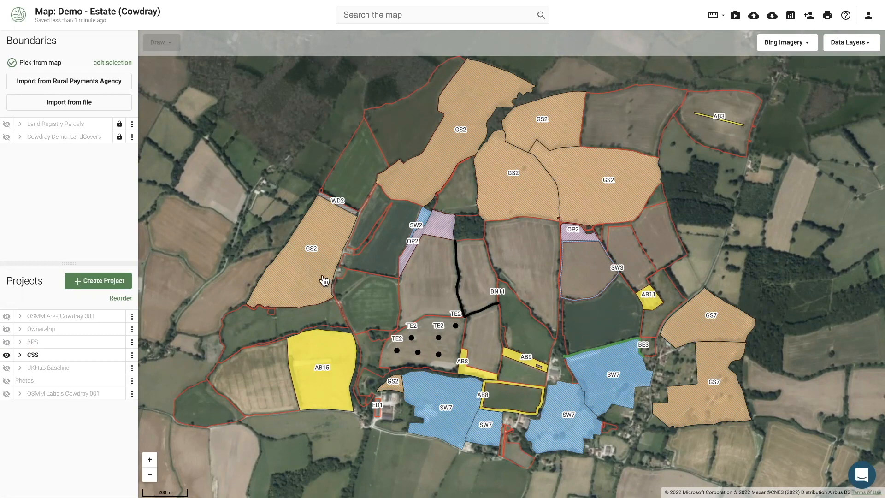
Code the 6.50 ha field north of the large GS2 parcel as GS2 and open its gov.uk guidance
left_click_drag(314, 270, 326, 273)
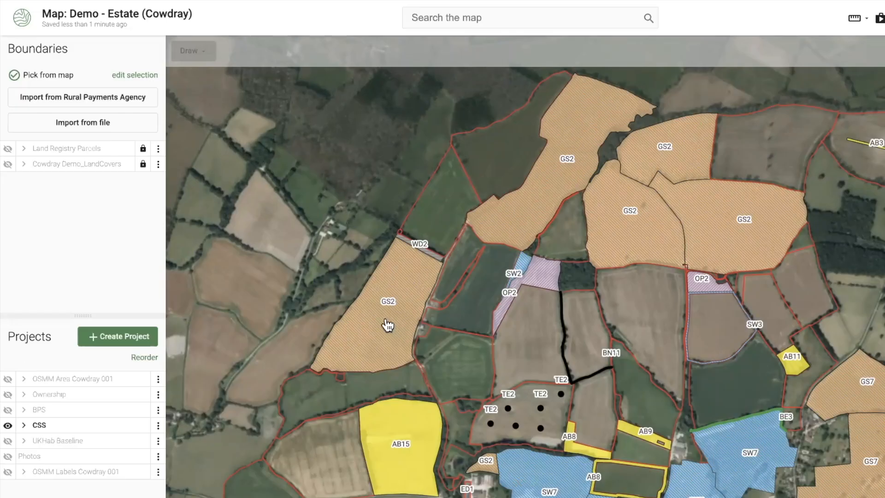
left_click(323, 272)
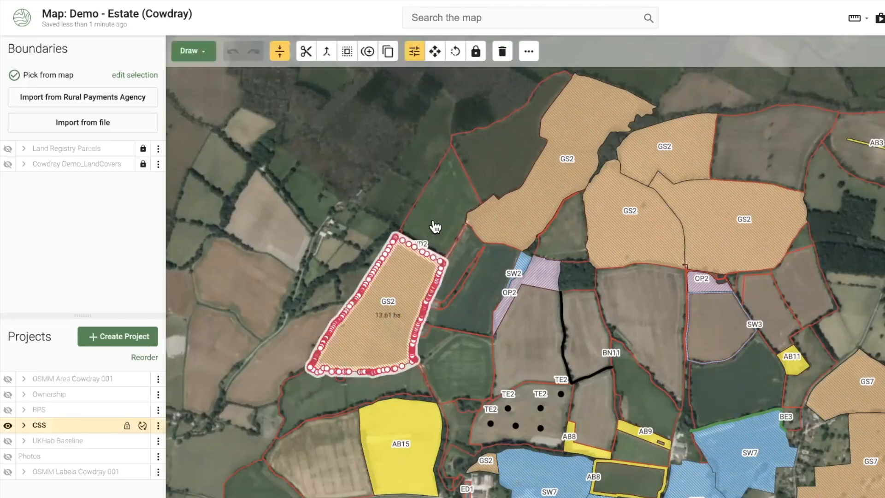
left_click(362, 189)
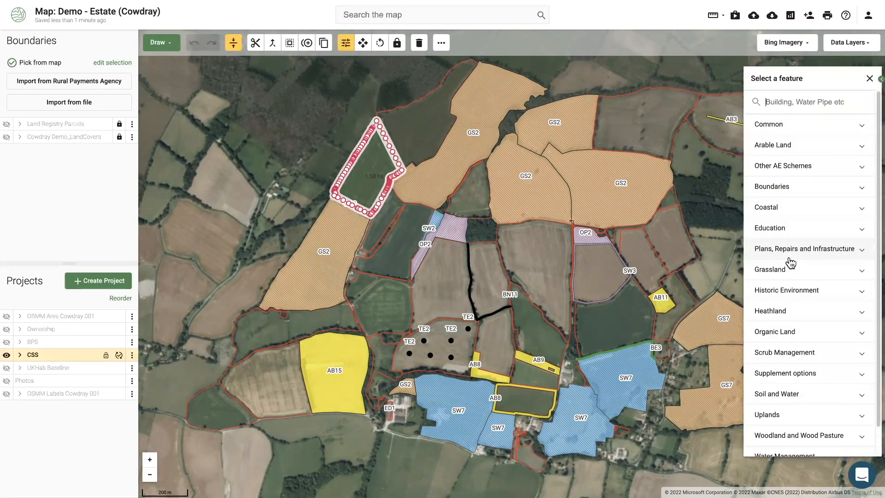
type("gs2")
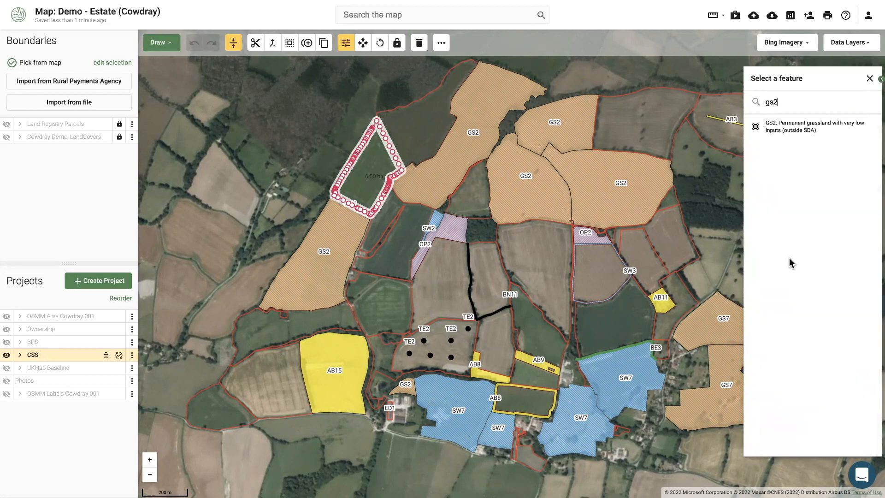
key("BackSpace")
key("BackSpace")
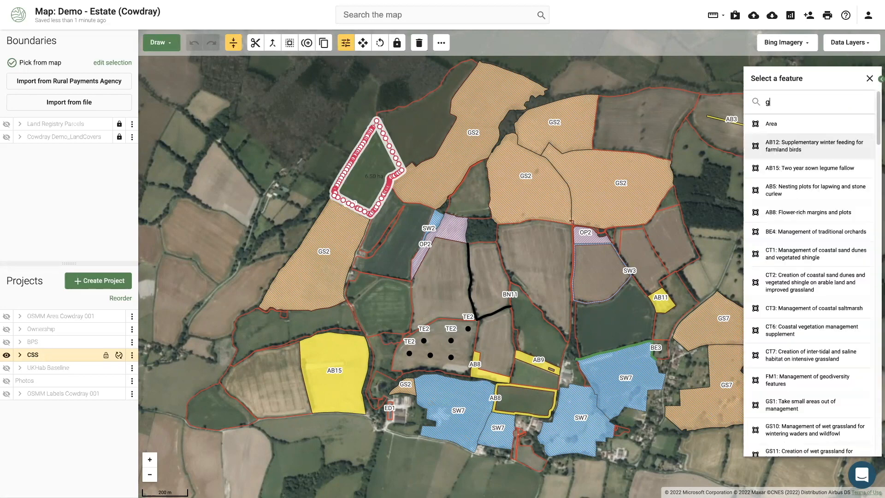
type("rass")
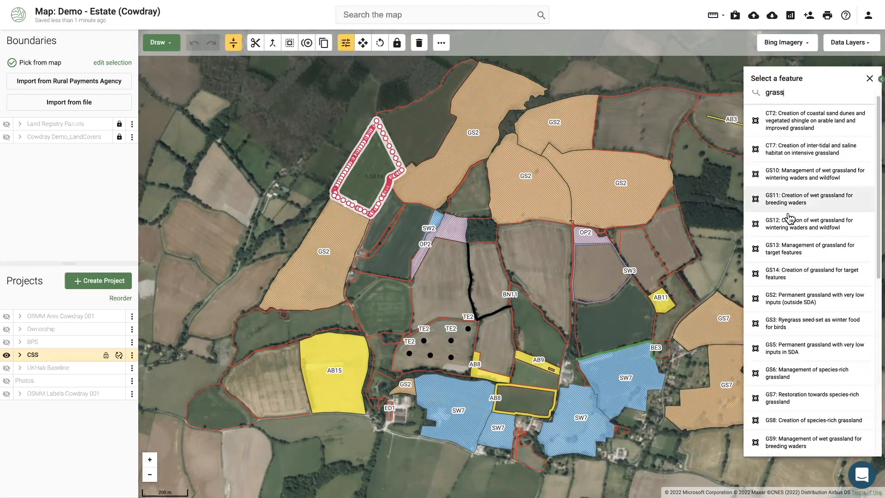
scroll(791, 231, "down", 1)
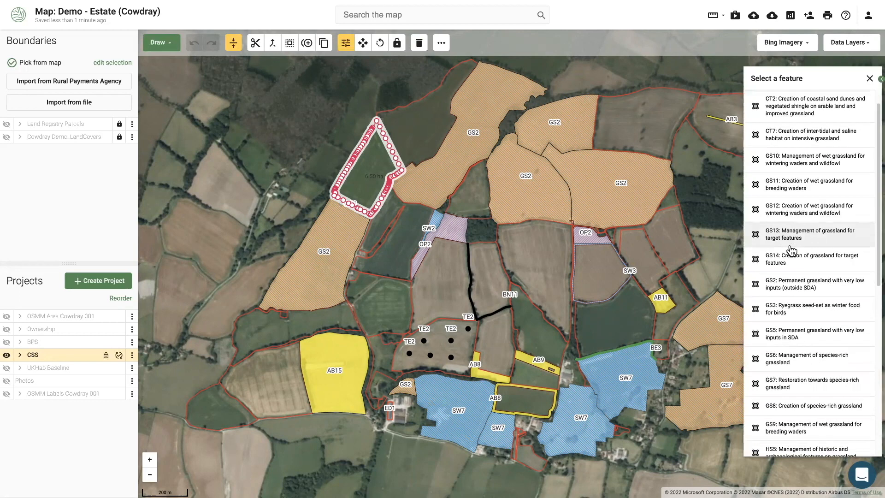
left_click(799, 288)
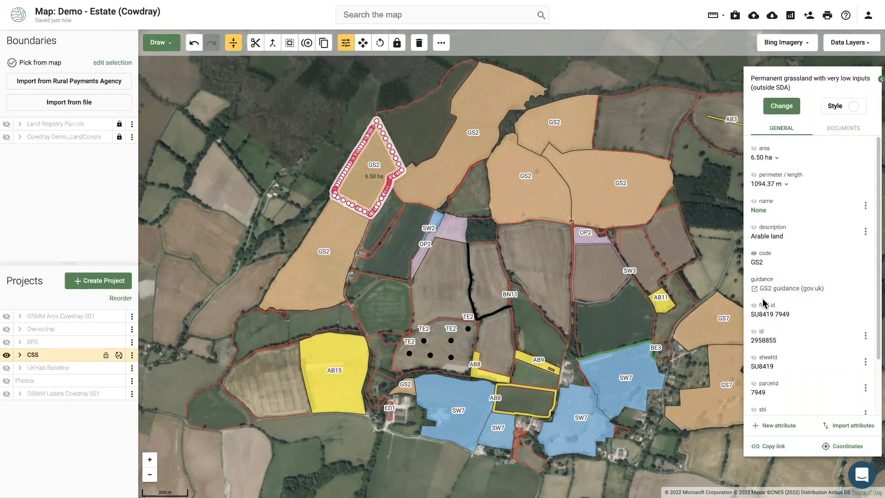
left_click(790, 291)
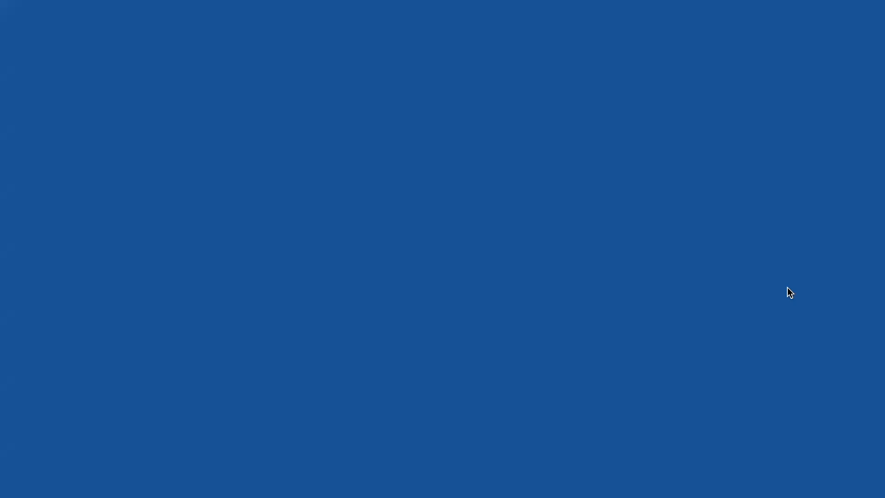
Read the GS2 page down to the £132 per hectare payment and eligibility, then return to The Land App
scroll(531, 323, "down", 3)
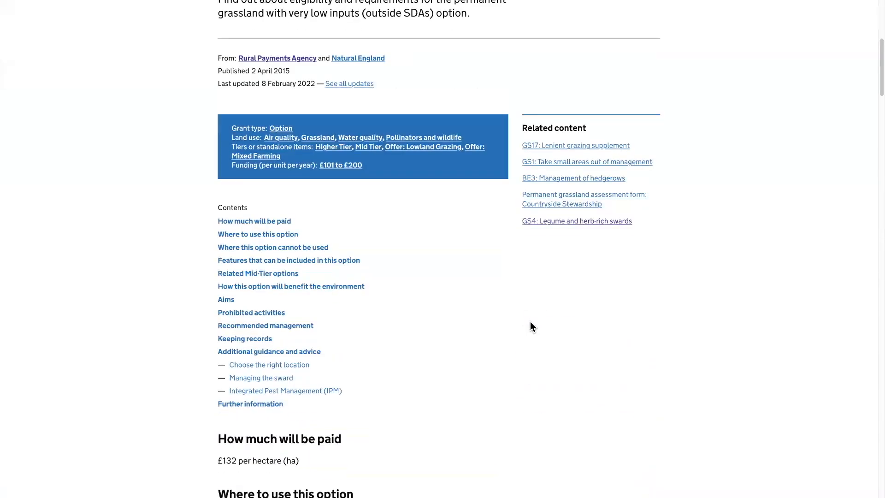
scroll(387, 219, "down", 3)
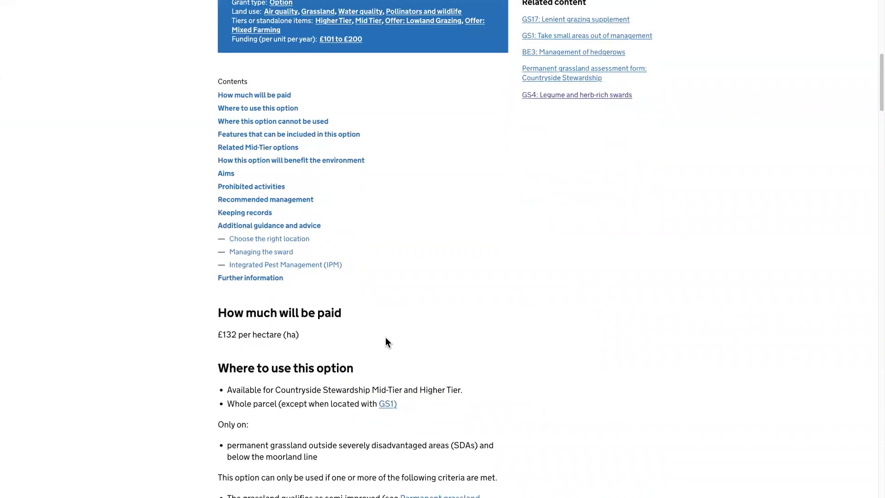
scroll(328, 177, "up", 1)
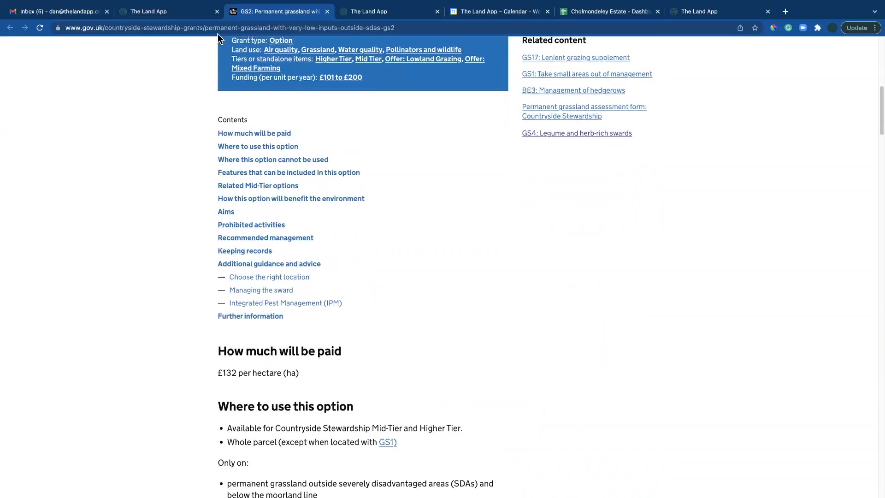
left_click(193, 14)
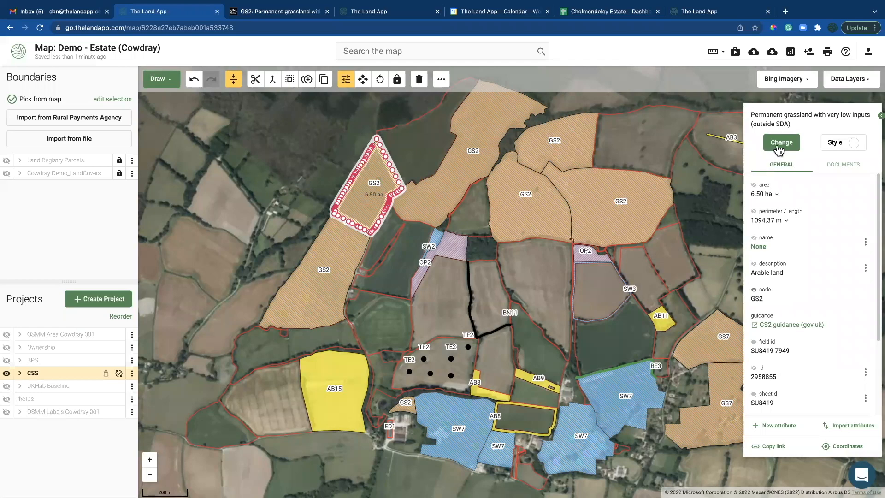
Recode the 6.50 ha field from GS2 to GS7, restoration towards species-rich grassland
left_click(781, 144)
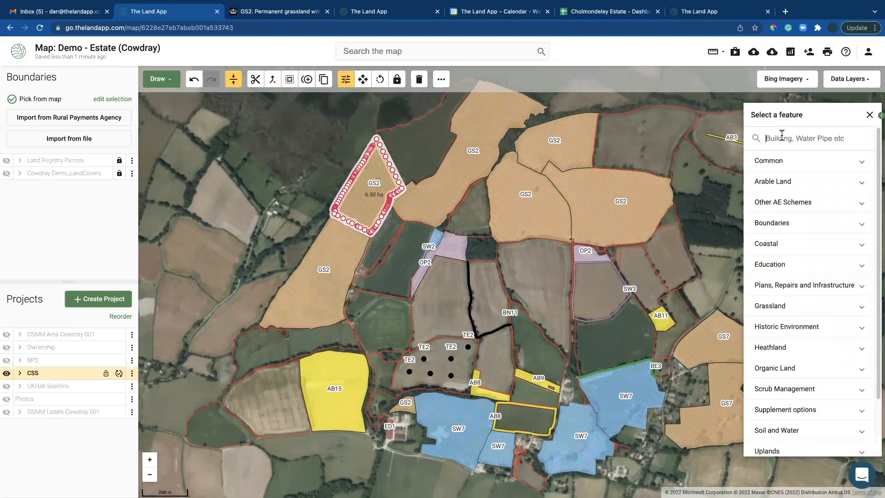
type("gs7")
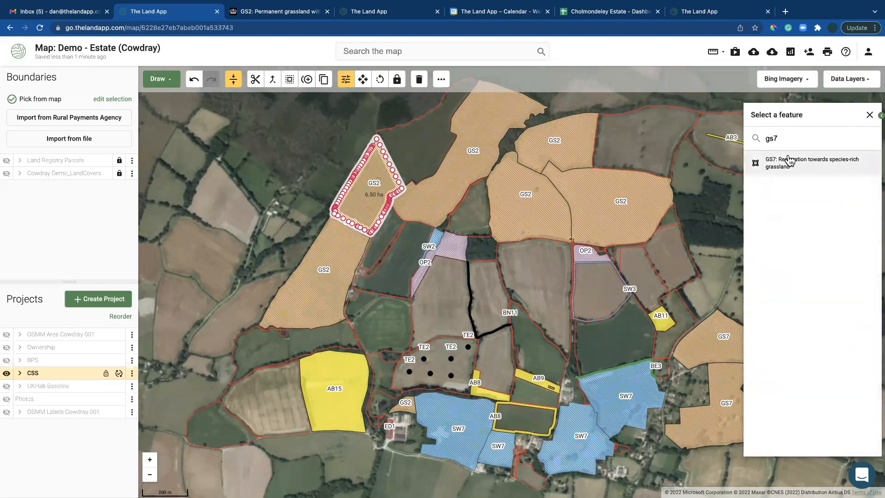
left_click(789, 164)
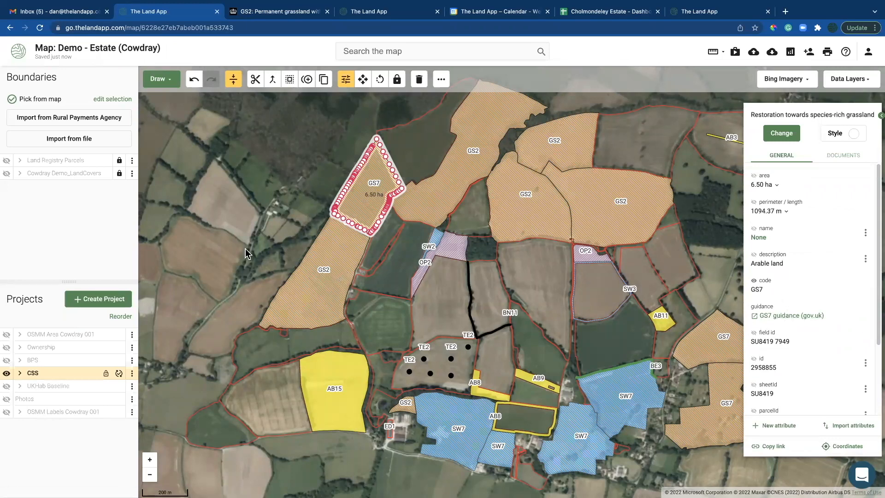
left_click(253, 154)
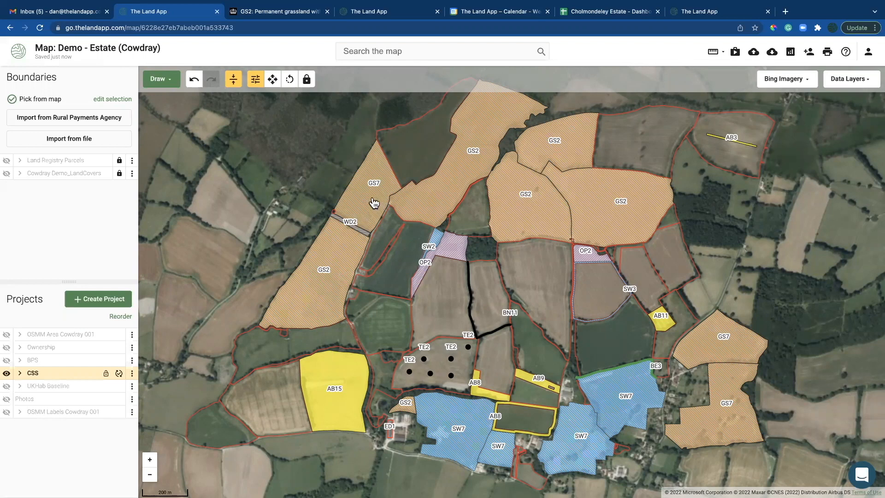
Select all GS2 parcels and give them a more opaque orange-yellow fill
left_click(345, 254)
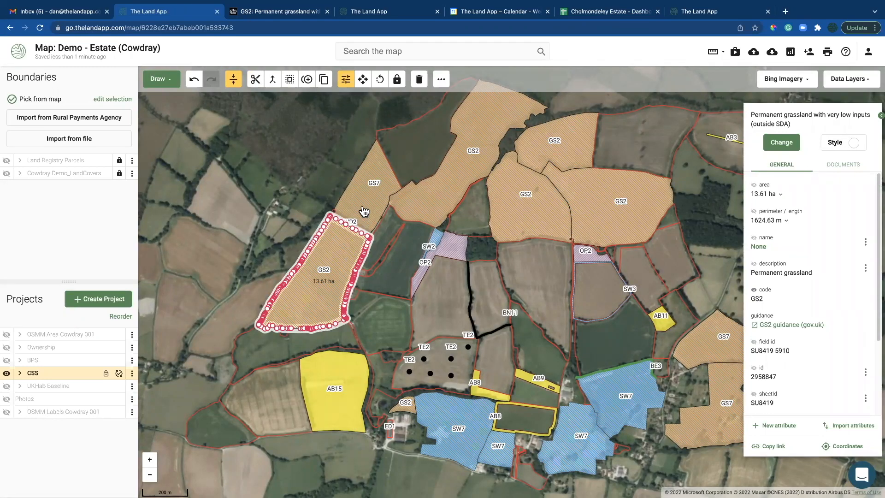
right_click(348, 253)
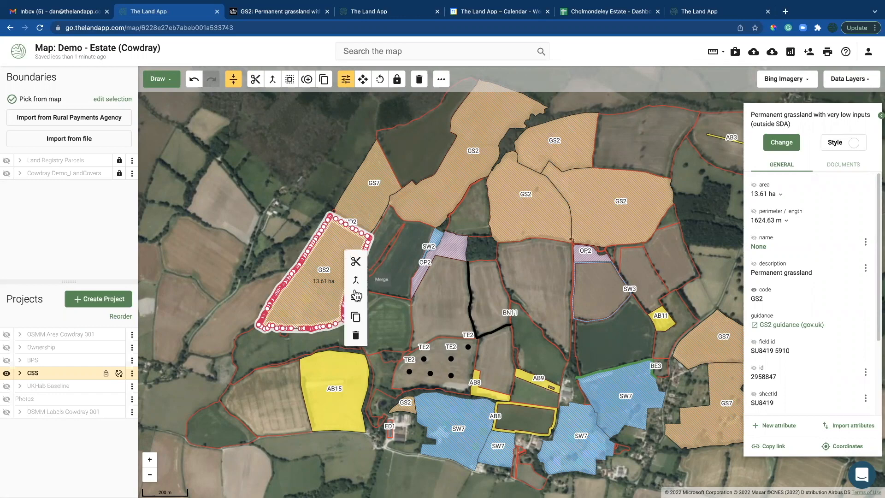
left_click(357, 304)
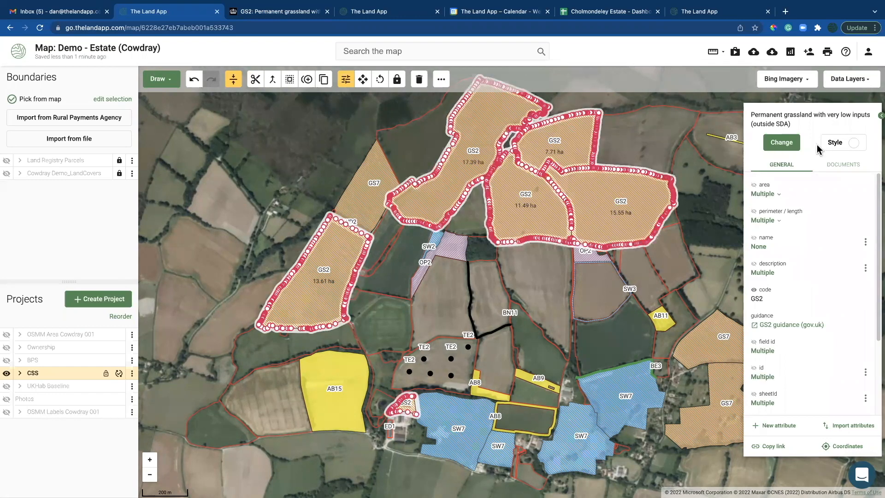
left_click(832, 143)
left_click_drag(813, 171, 825, 172)
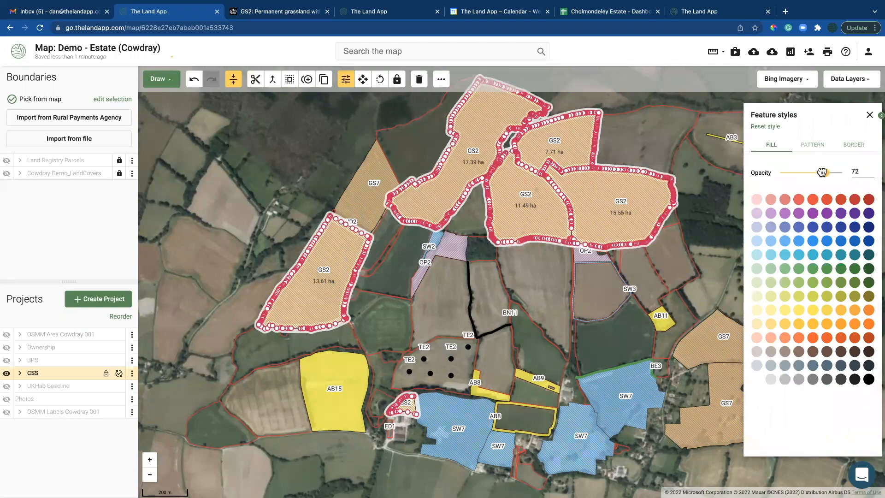
left_click(827, 311)
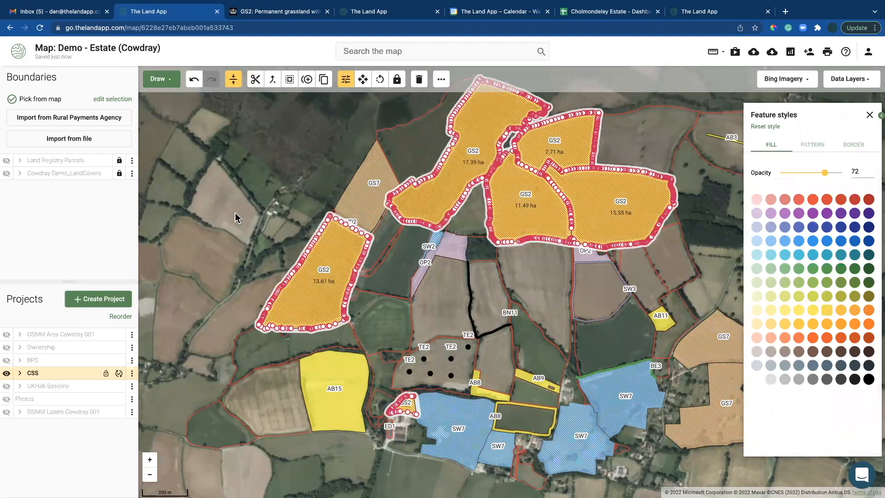
left_click(236, 213)
With the map full screen, fine-tune the GS2 fill opacity (around 97) and review border styling
key("super+shift+f")
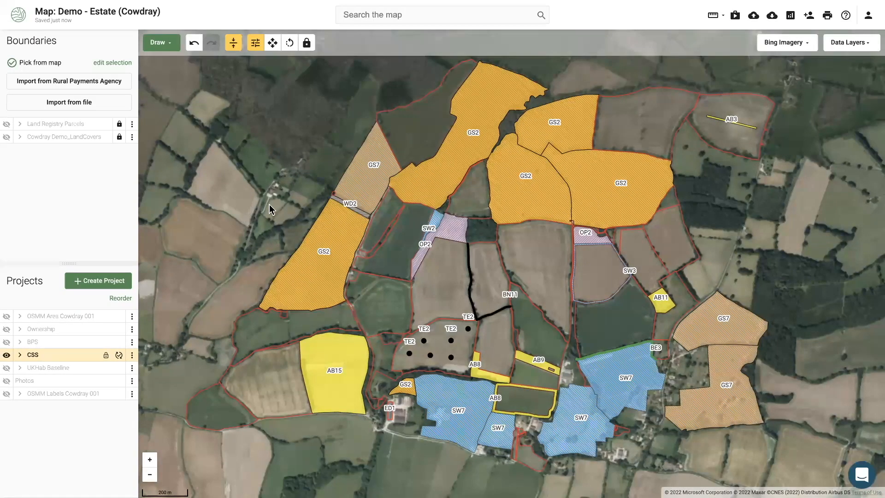
left_click(340, 236)
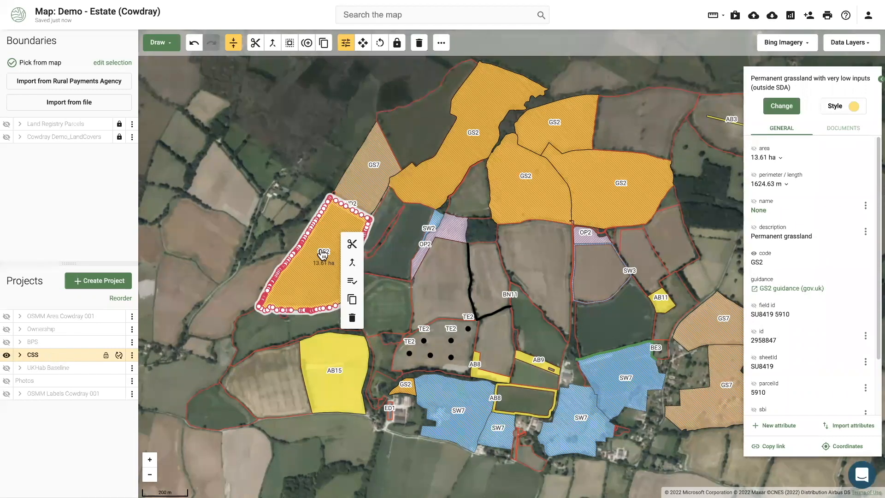
left_click(851, 110)
mouse_move(825, 136)
left_mouse_down()
mouse_move(788, 137)
mouse_move(840, 137)
left_mouse_up()
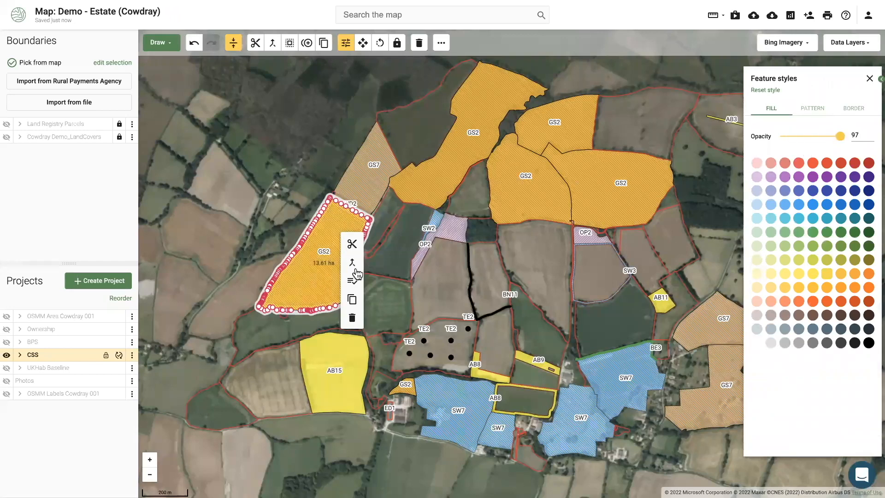
left_click(352, 281)
left_click(833, 107)
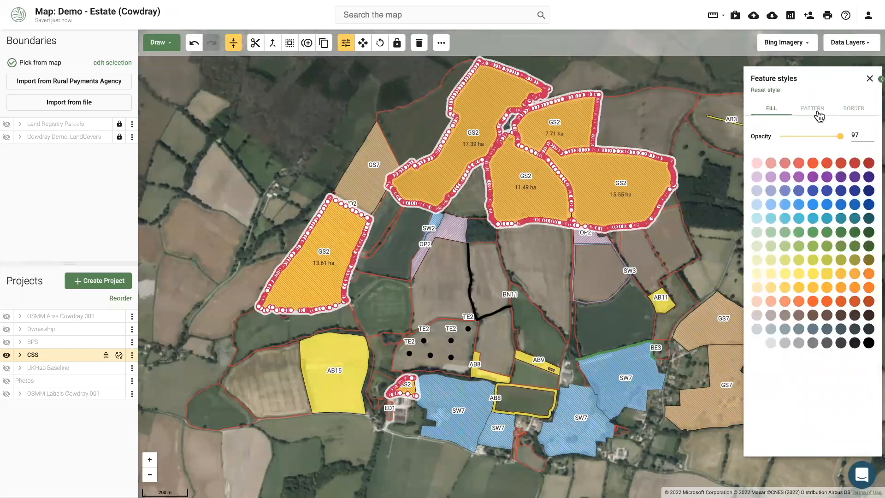
left_click_drag(841, 136, 823, 137)
left_click(854, 110)
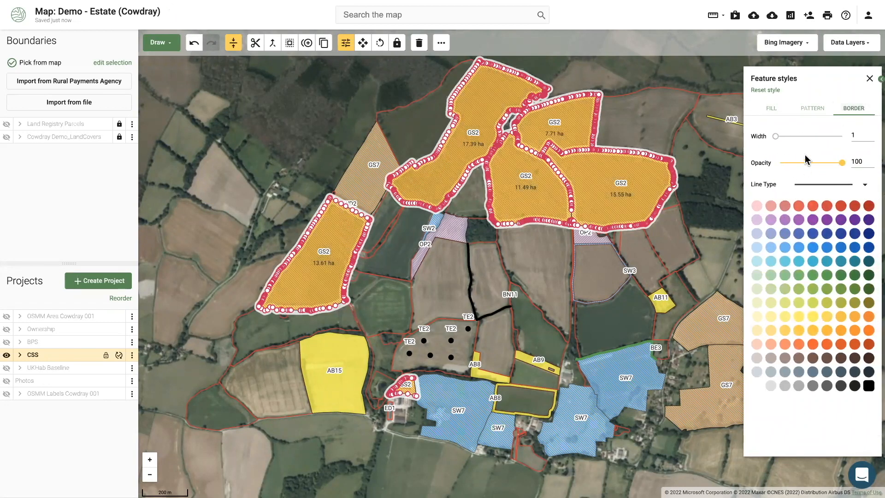
left_click(265, 182)
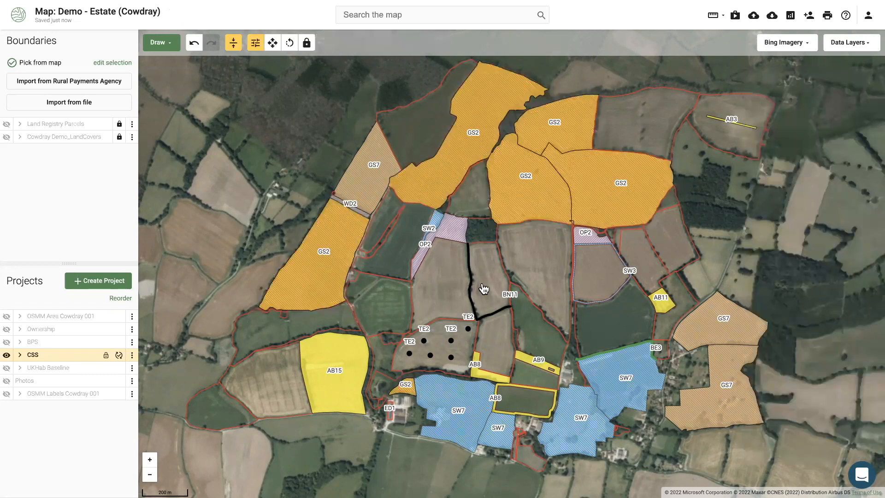
Assign GS2 to the unassigned 6.87 ha field
left_click(399, 306)
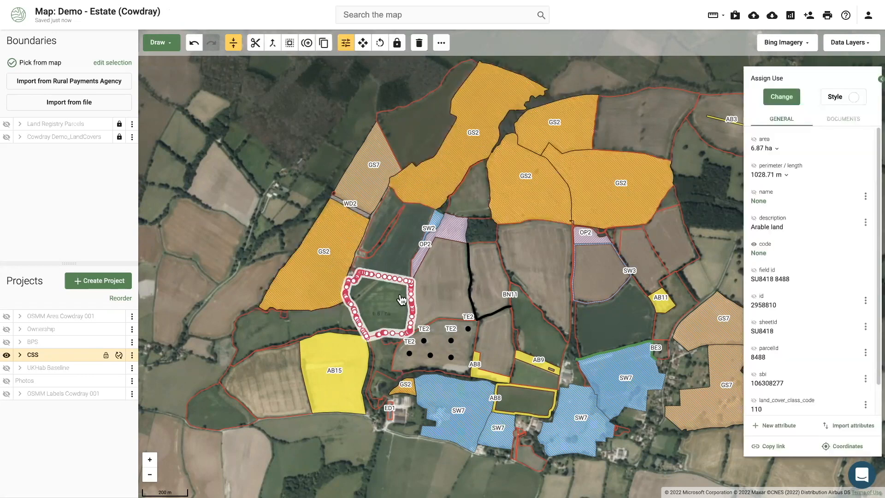
left_click(782, 97)
type("gs2")
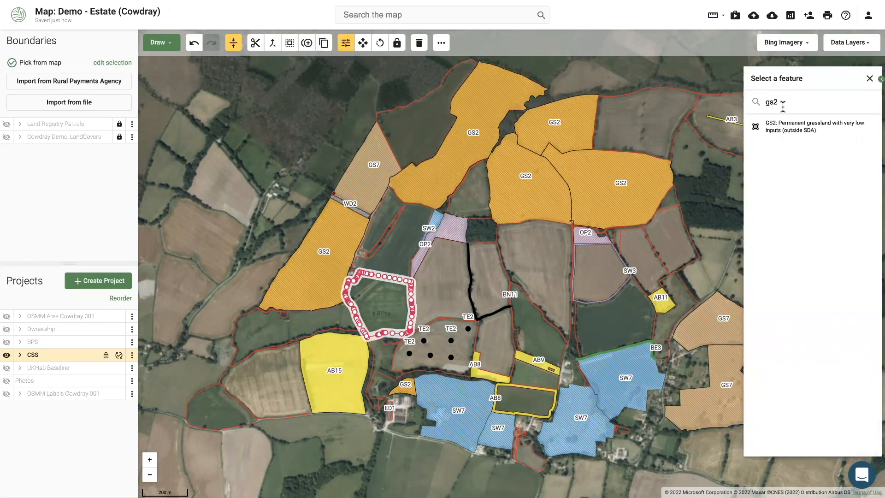
left_click(783, 123)
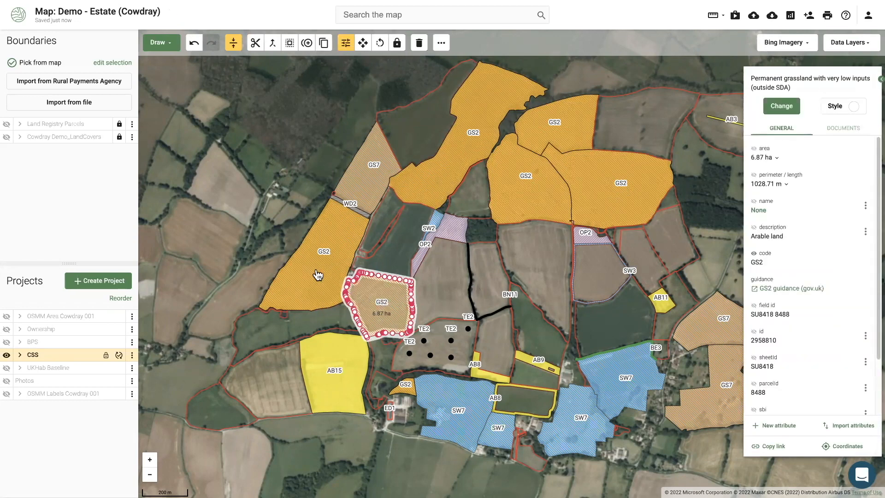
Give all GS2 fields a darker orange fill at 62 opacity
left_click(301, 276)
right_click(300, 277)
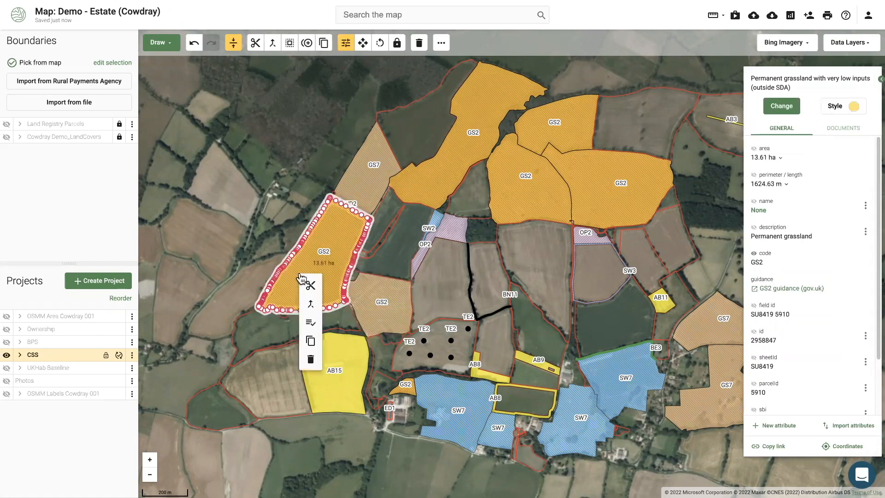
left_click(311, 322)
left_click(854, 106)
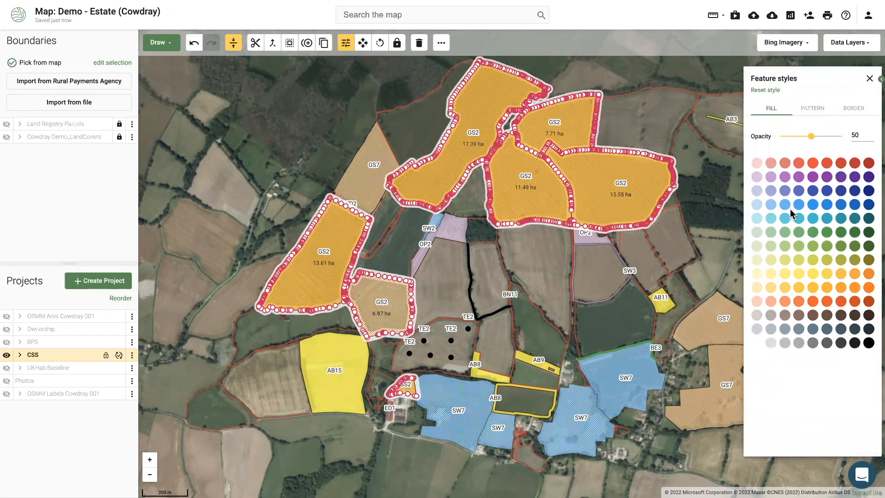
left_click_drag(815, 138, 819, 137)
left_click(841, 274)
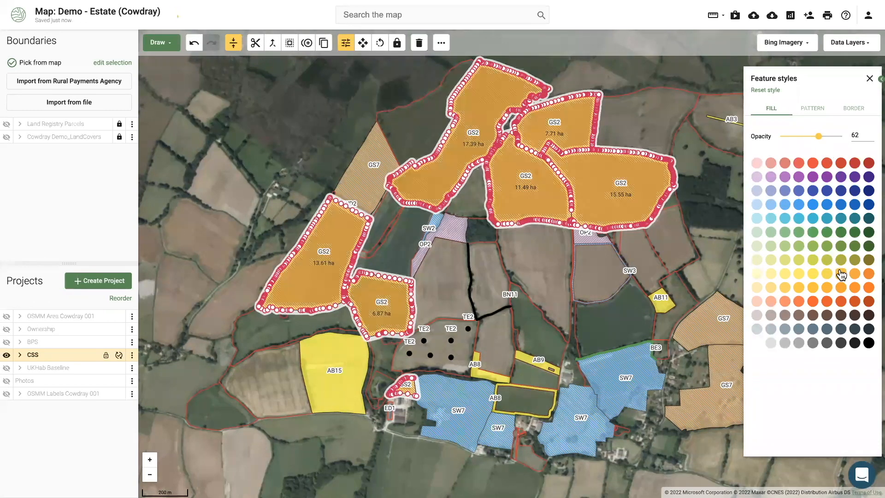
left_click(239, 213)
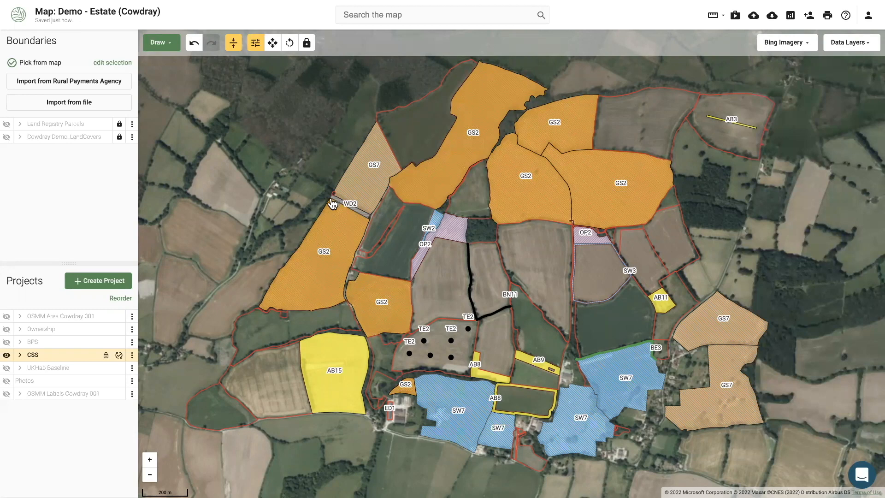
Zoom in on the AB3 strip, select it, then select the 11.38 ha field to its west
left_click_drag(518, 241, 477, 268)
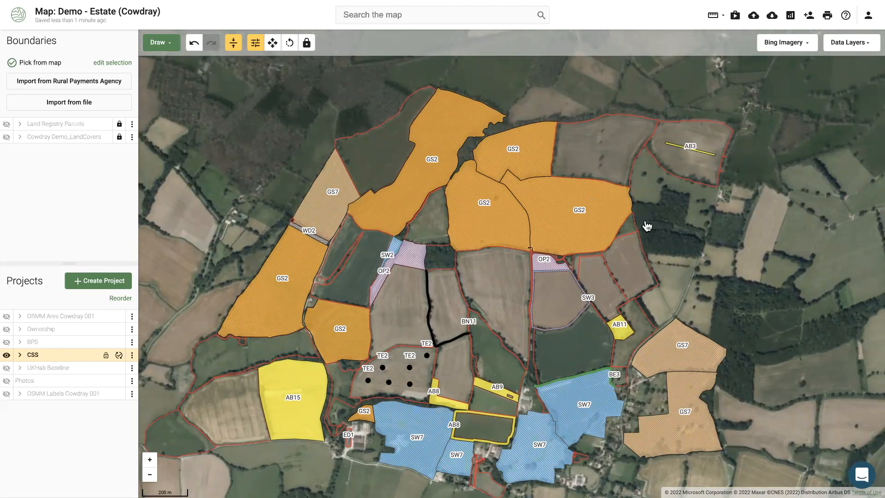
scroll(697, 203, "up", 2)
left_click_drag(582, 266, 447, 429)
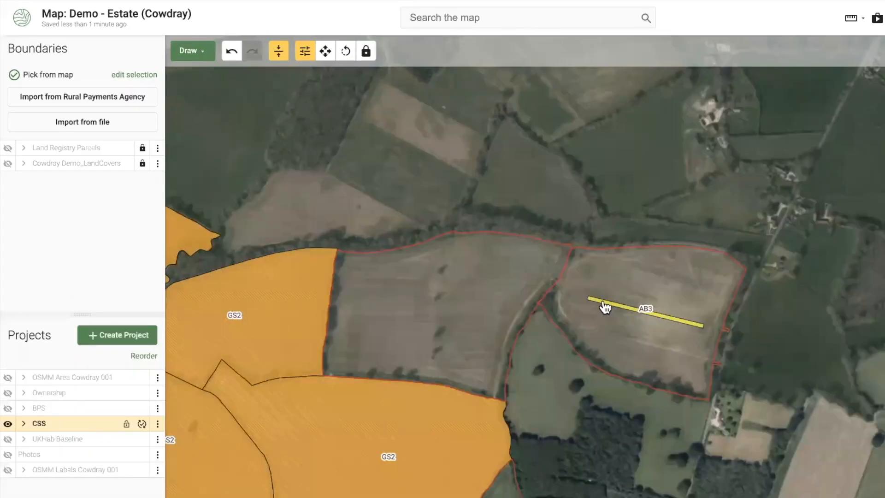
left_click(605, 308)
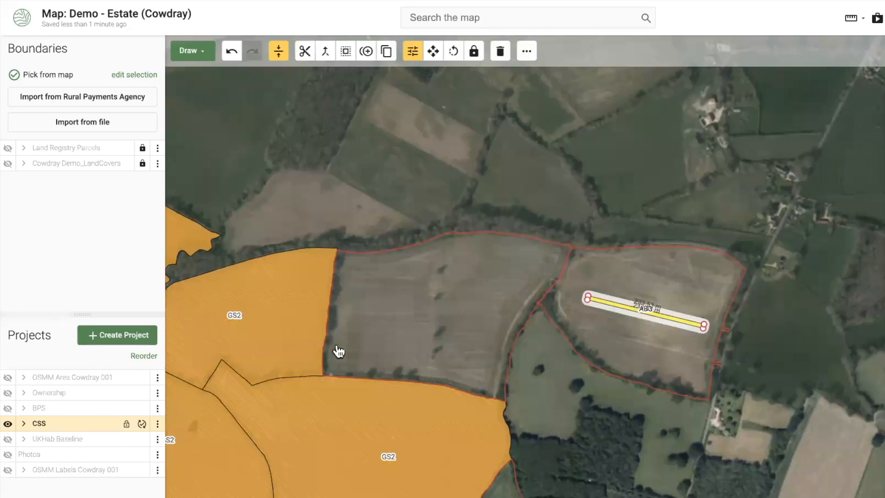
left_click_drag(382, 330, 404, 320)
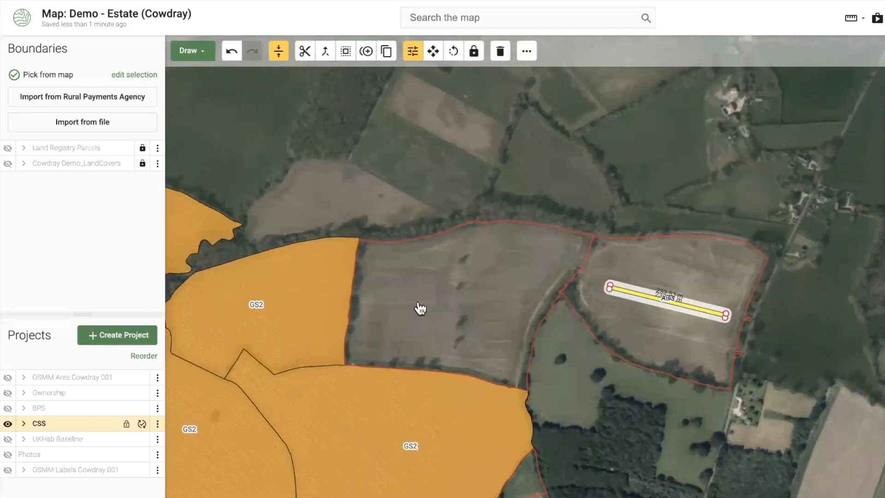
left_click(420, 308)
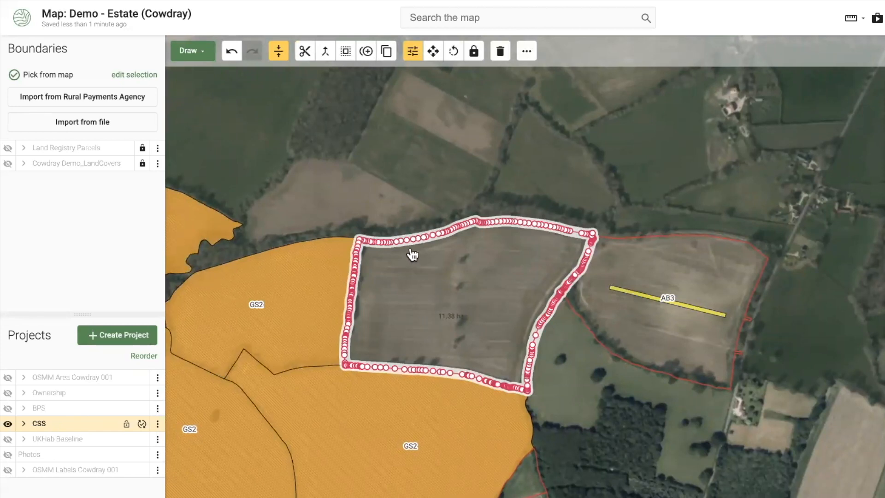
Draw a rectangle in the field west of the AB3 strip
left_click(190, 52)
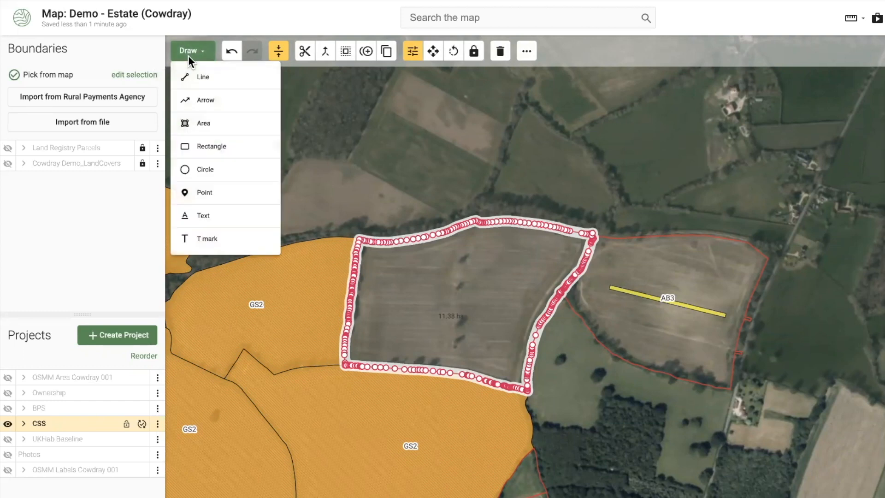
left_click(203, 146)
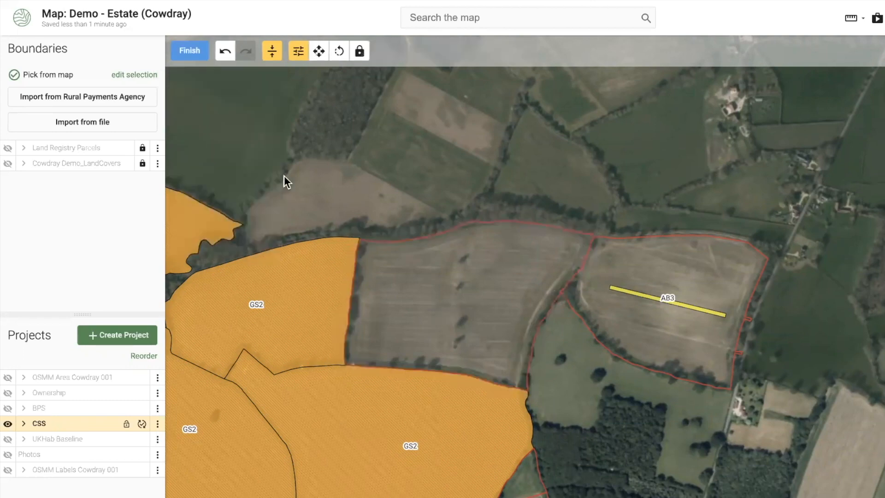
left_click(376, 253)
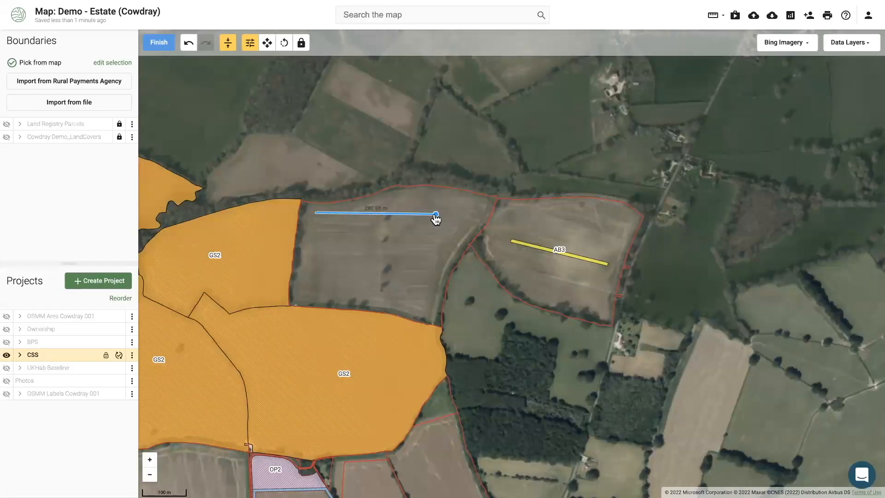
left_click(429, 214)
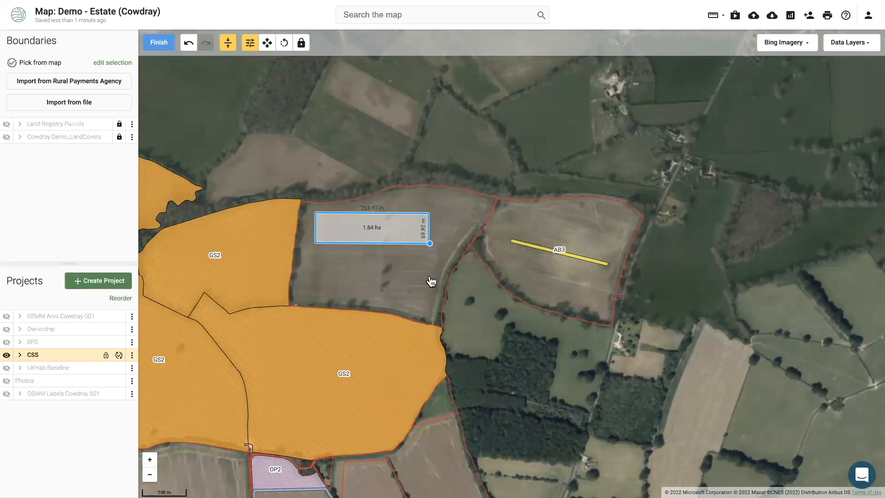
left_click(430, 302)
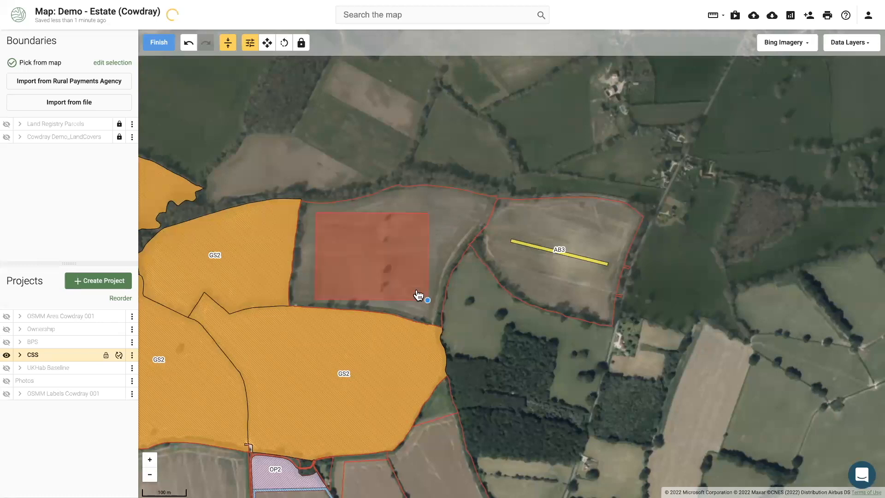
left_click(163, 45)
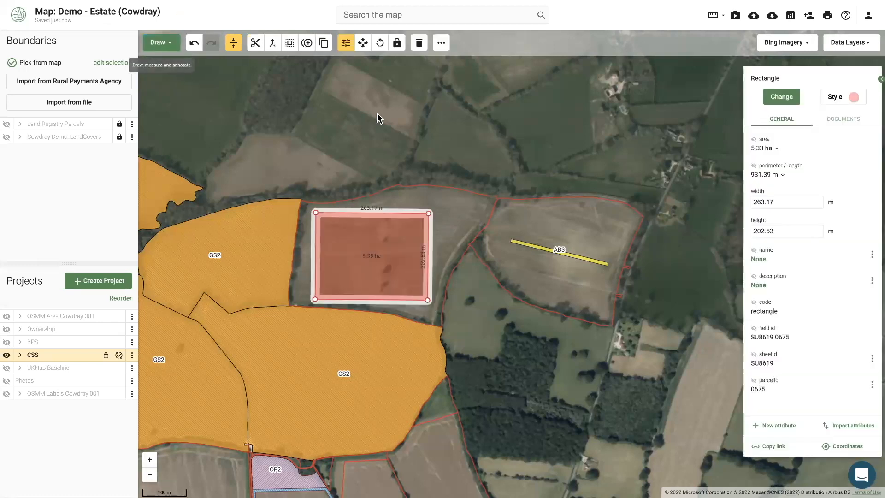
Size the rectangle to 180 m high by 280 m wide (5.04 ha) and shift it slightly
left_click(766, 232)
double_click(766, 232)
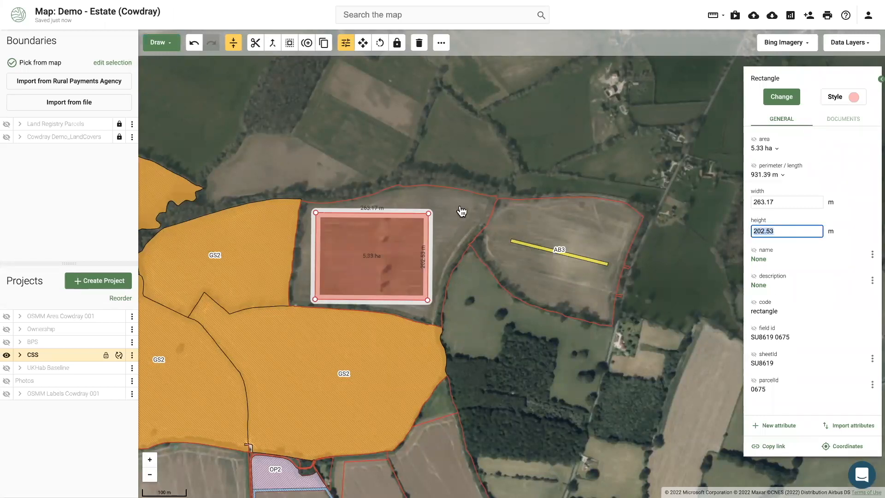
type("180")
key("Return")
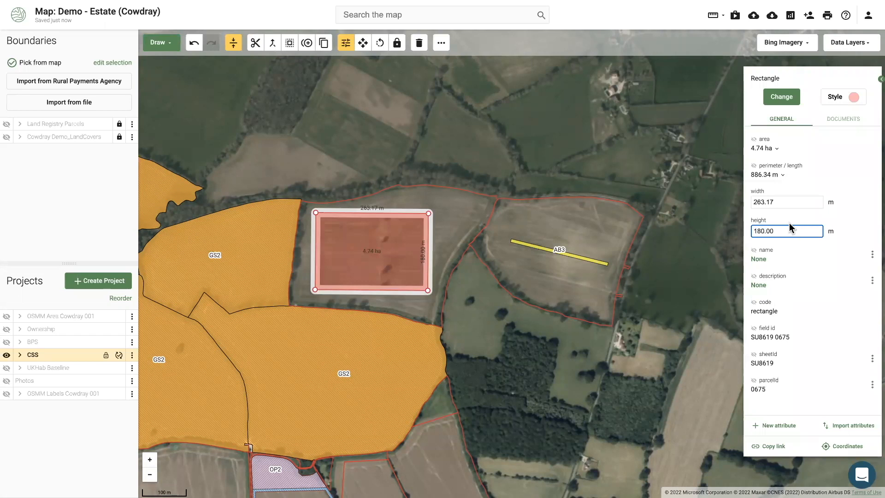
left_click(769, 203)
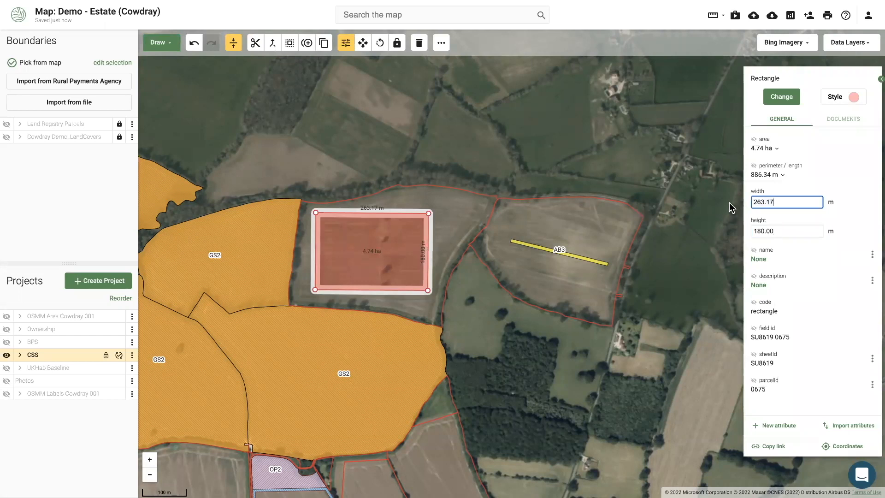
key("ctrl+a")
type("280")
key("Return")
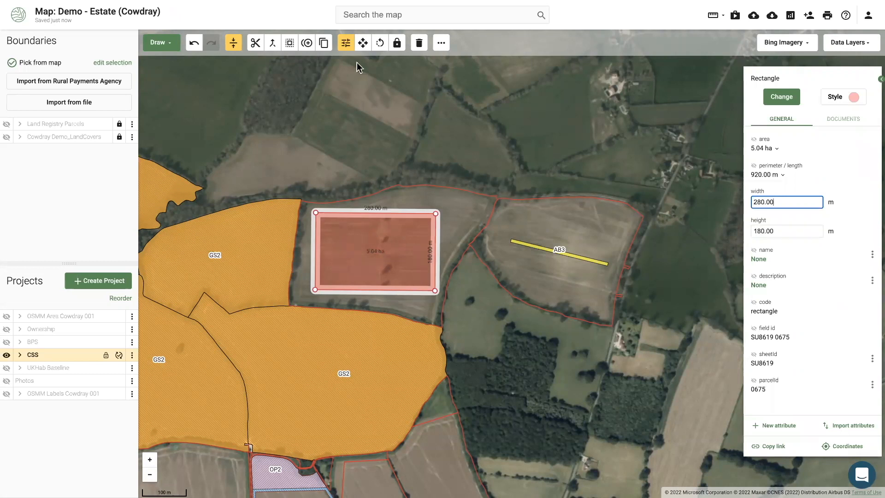
left_click(364, 43)
left_click_drag(374, 239, 368, 251)
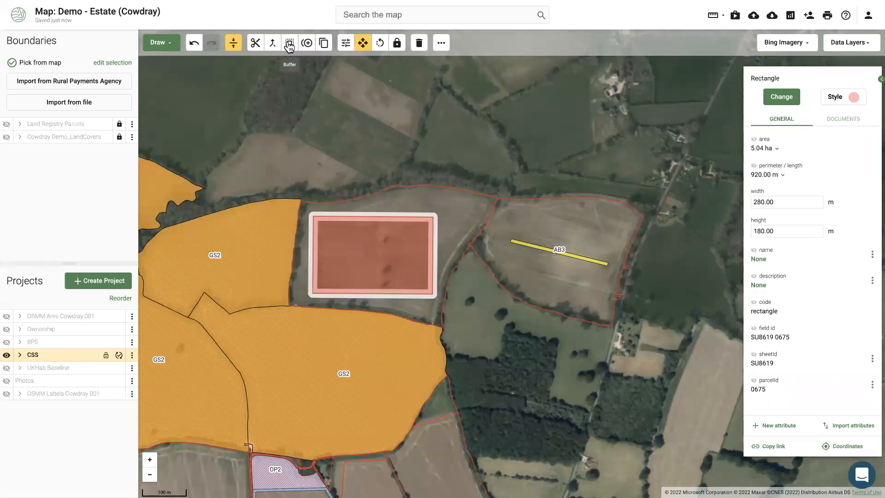
Rotate the rectangle about 7 degrees and nudge it slightly down
left_click(380, 42)
left_click_drag(393, 239, 376, 252)
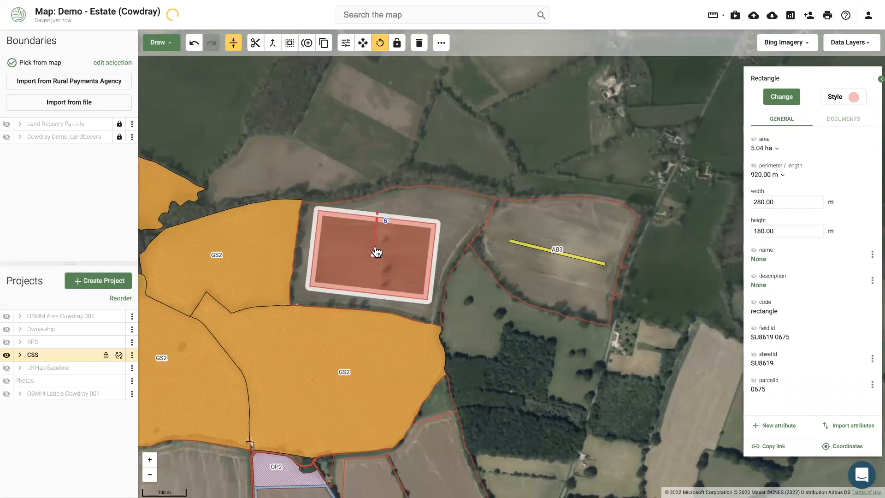
scroll(377, 251, "up", 2)
left_click_drag(409, 234, 411, 235)
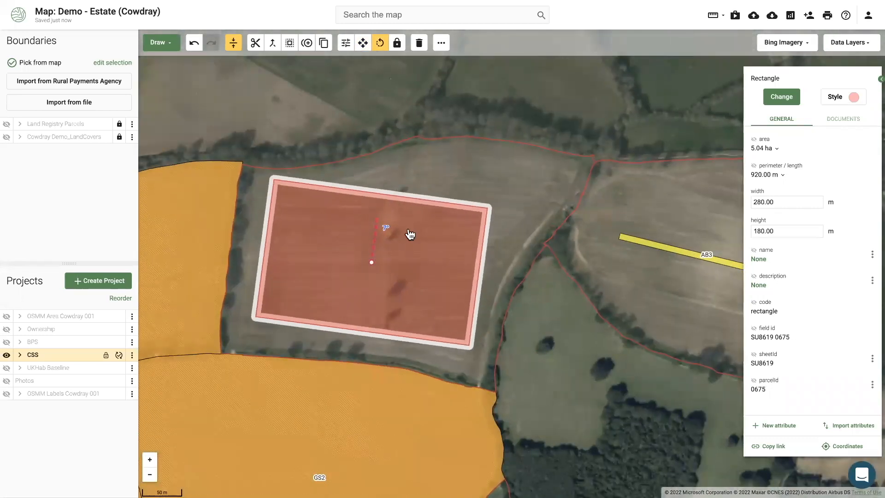
left_click(363, 42)
left_click_drag(396, 224, 396, 230)
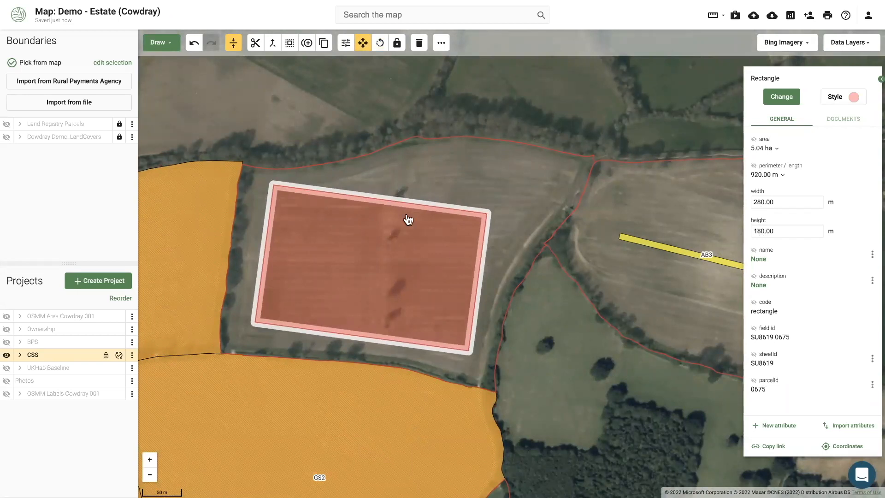
Apply an inward buffer around the rectangle, then select the 6.34 ha ring and show its vertices
left_click(290, 46)
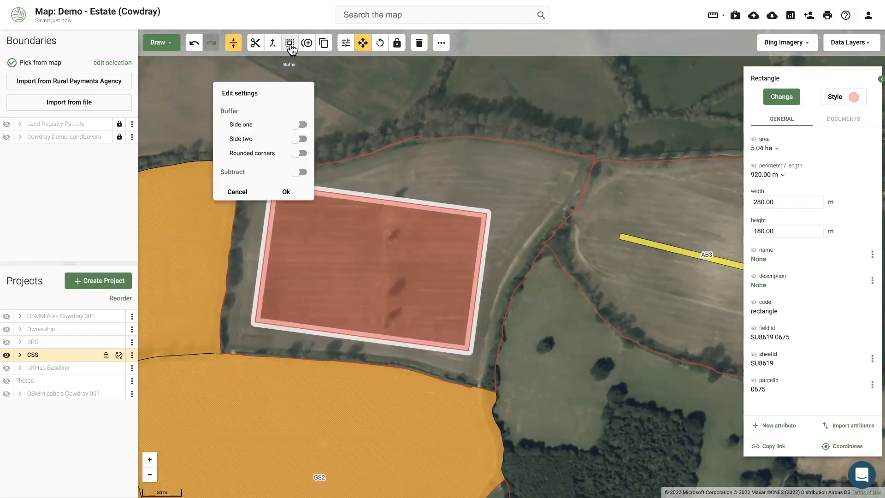
left_click(300, 173)
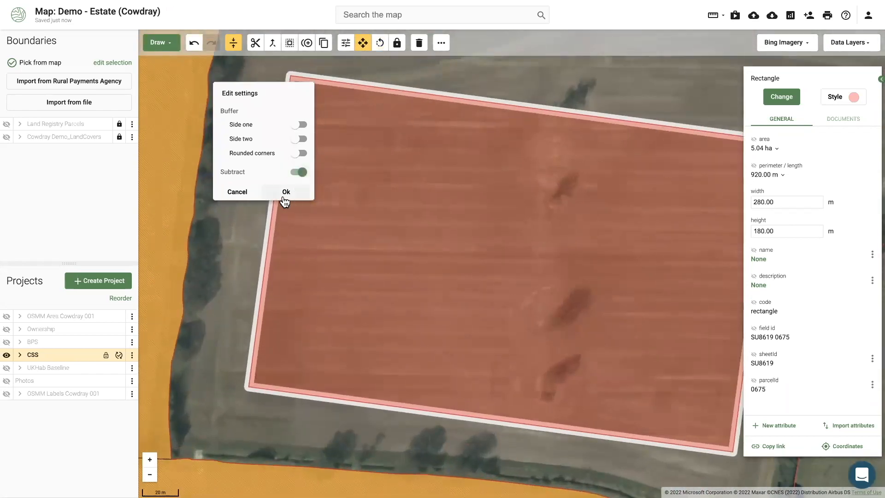
left_click(286, 193)
scroll(293, 202, "down", 3)
left_click(326, 209)
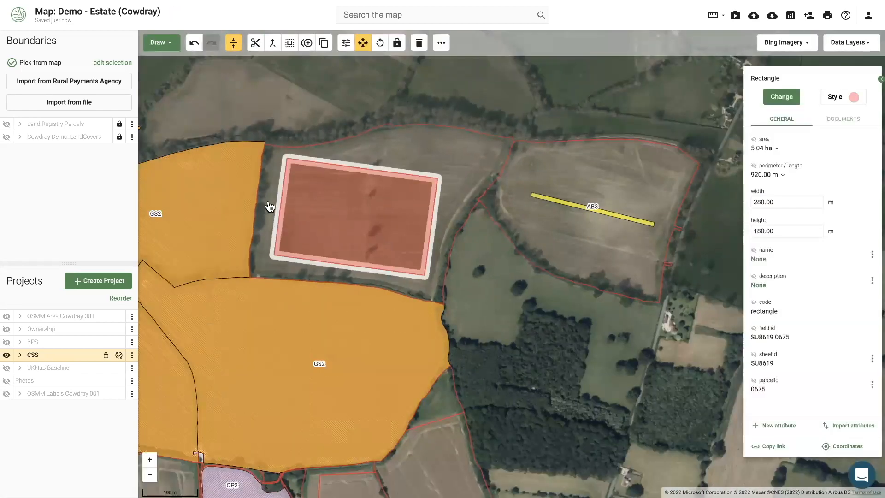
left_click(269, 206)
left_click(344, 43)
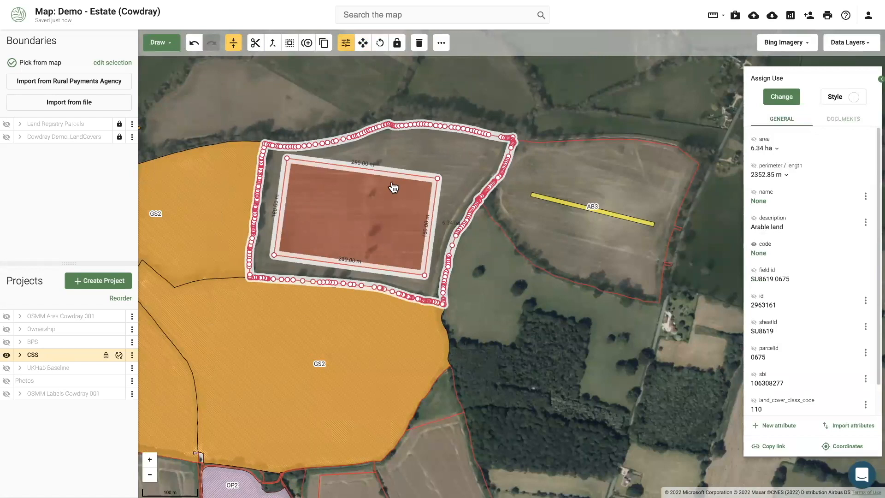
Code the buffer ring around the rectangle as AB9 Winter bird food
left_click(381, 231)
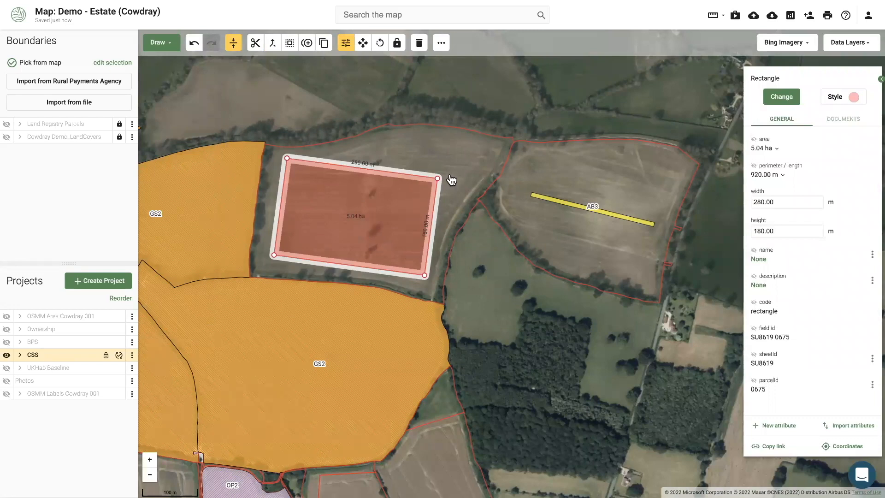
left_click(470, 172)
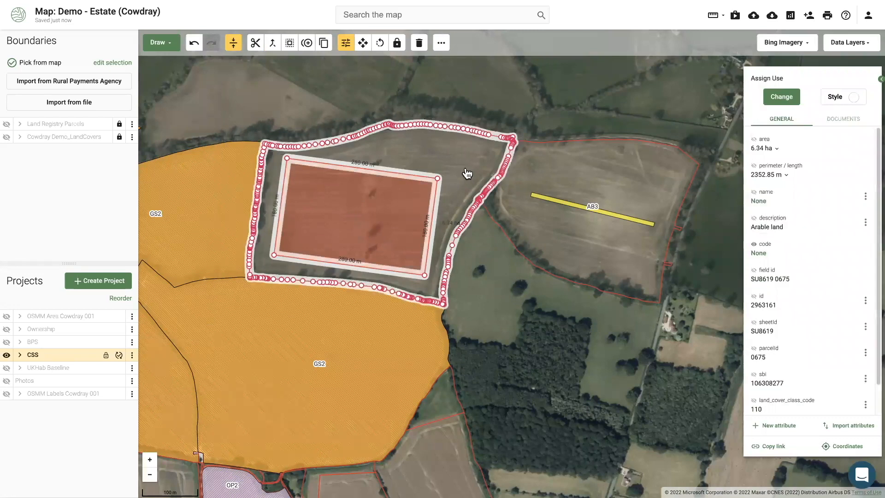
left_click(787, 99)
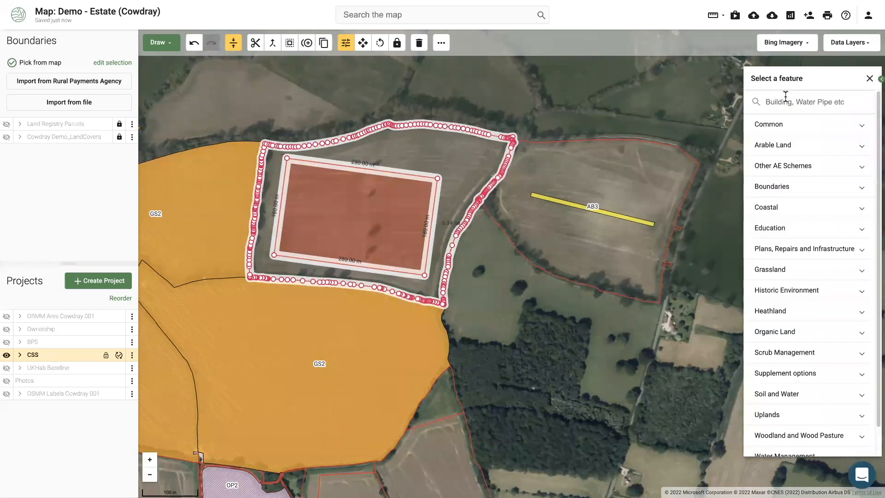
type("ab9")
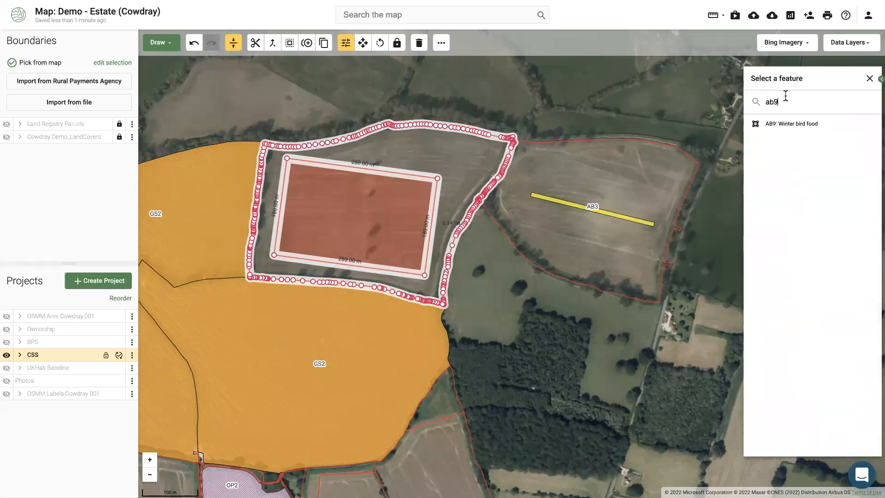
left_click(792, 125)
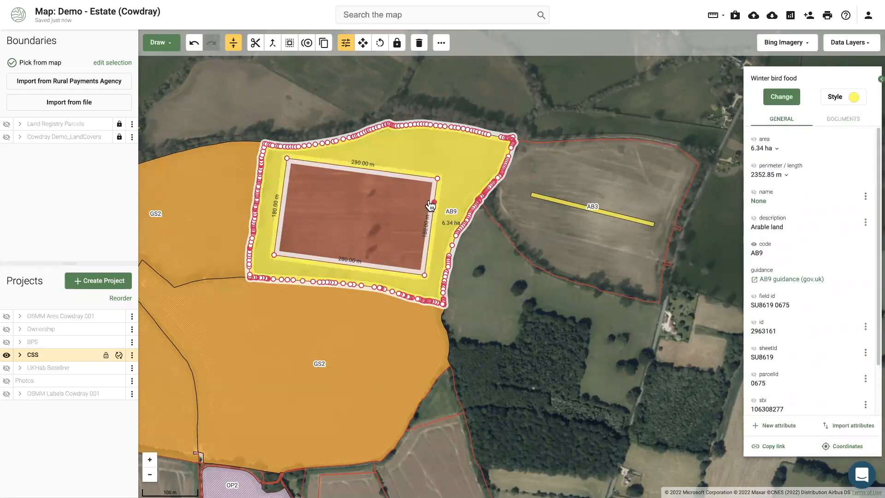
Open and close the AB9 area's actions menu, then cancel a stray point at the rectangle corner
right_click(468, 188)
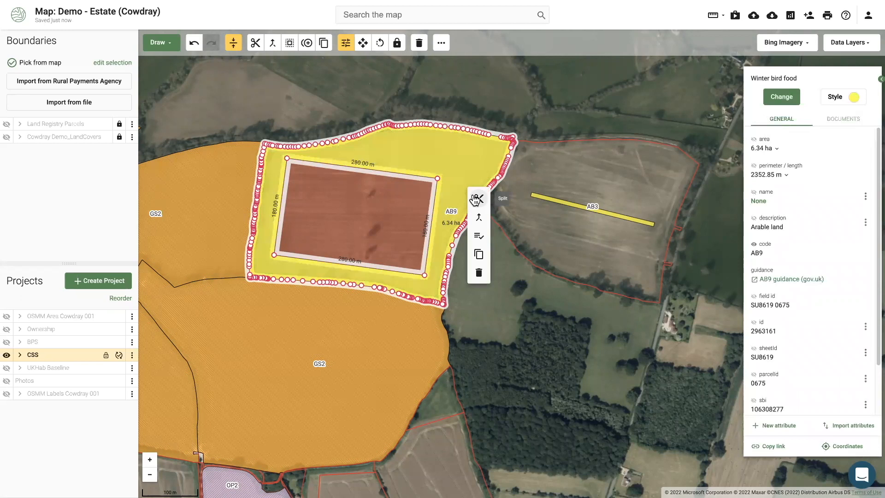
left_click(479, 198)
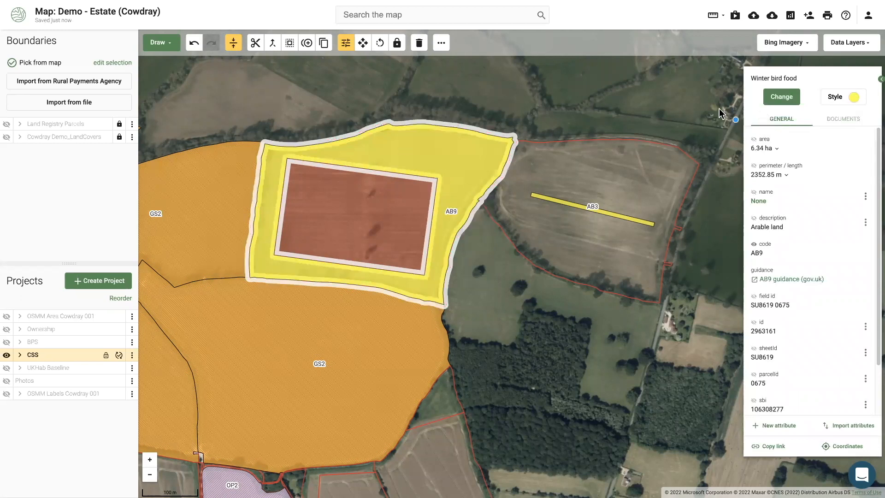
left_click(486, 87)
key("Escape")
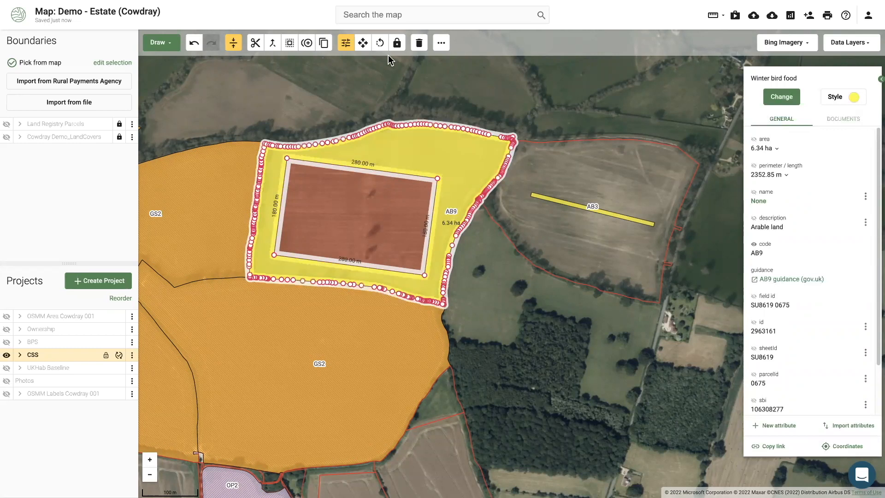
Select the rectangle, zoom out and pan south-west over the surrounding estate fields
left_click(378, 217)
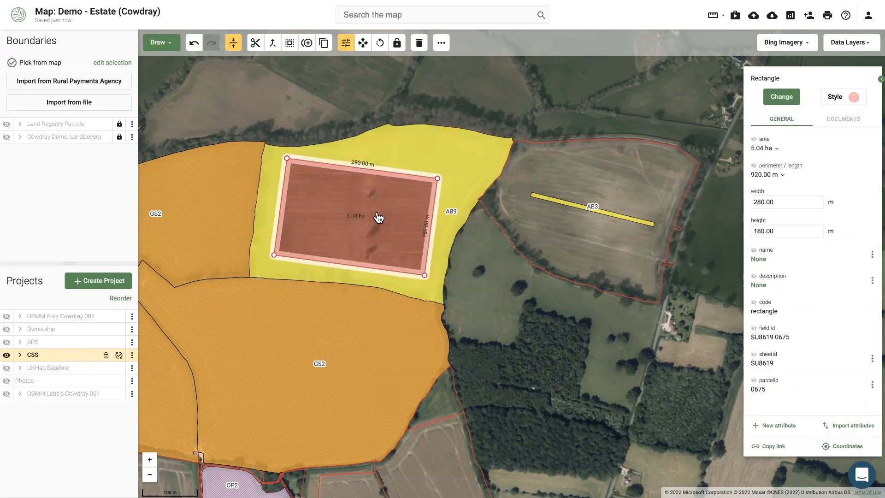
scroll(379, 218, "down", 2)
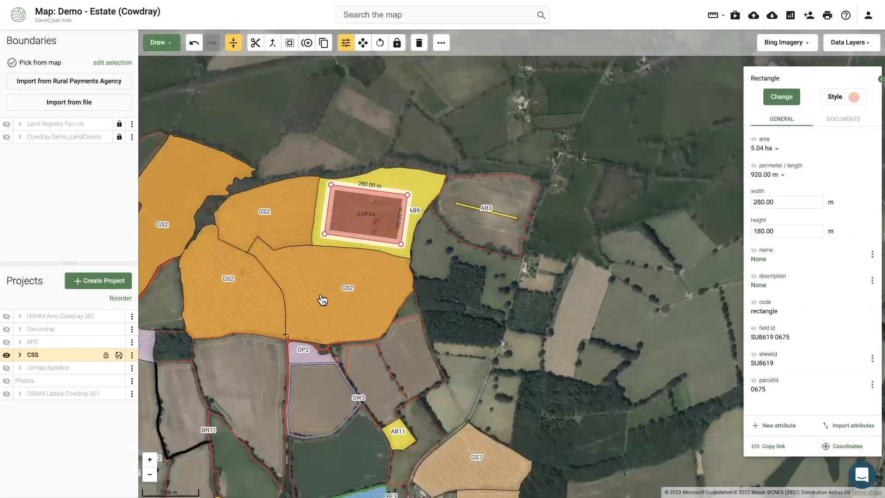
left_click_drag(432, 290, 508, 253)
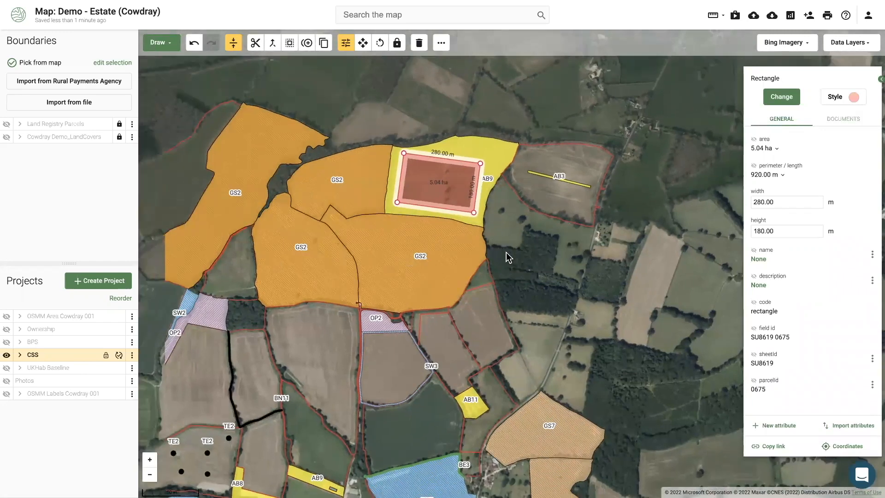
left_click_drag(314, 354, 452, 364)
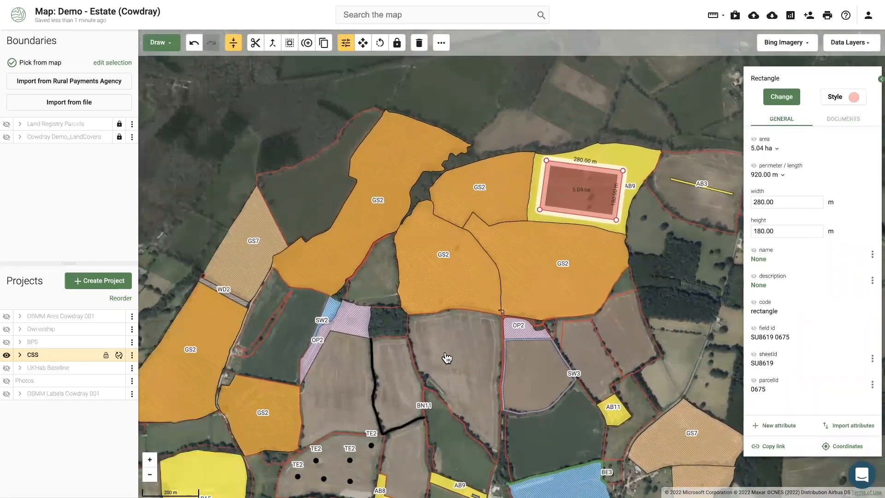
left_click_drag(389, 387, 462, 294)
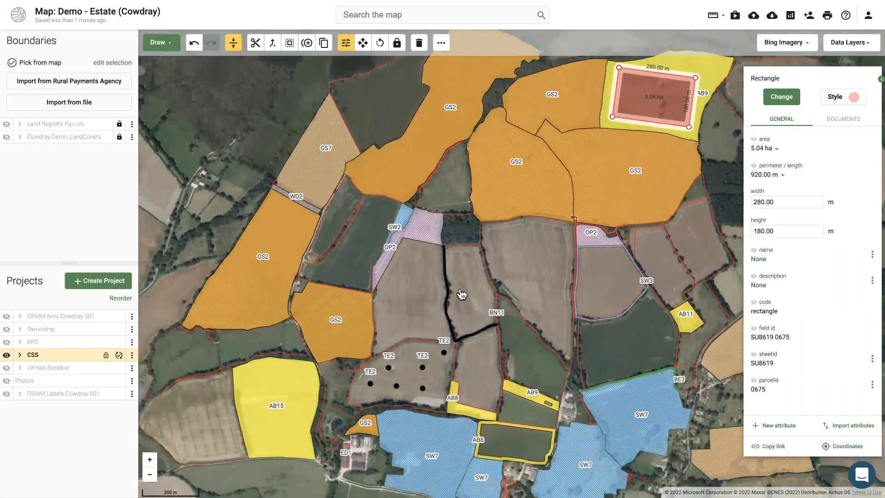
Select and zoom to the 6.87 ha GS2 field, then duplicate it in place
left_click(325, 317)
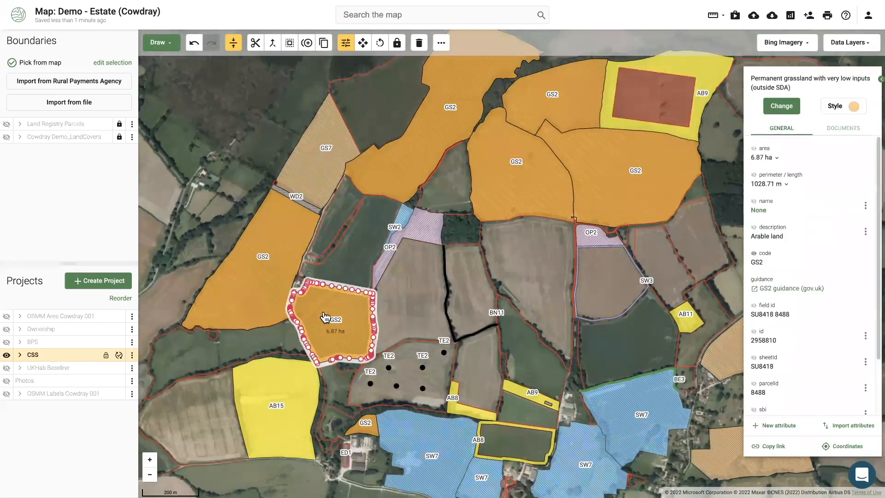
scroll(325, 318, "up", 2)
left_click_drag(419, 332, 500, 255)
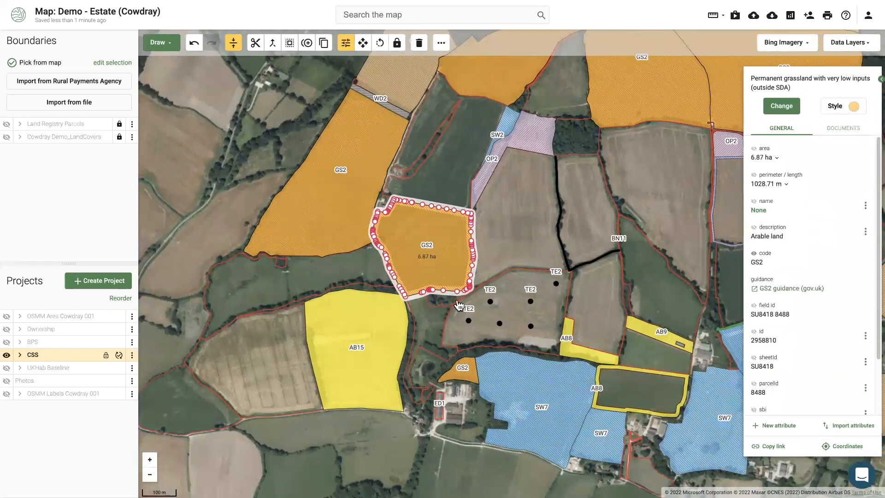
scroll(472, 215, "up", 1)
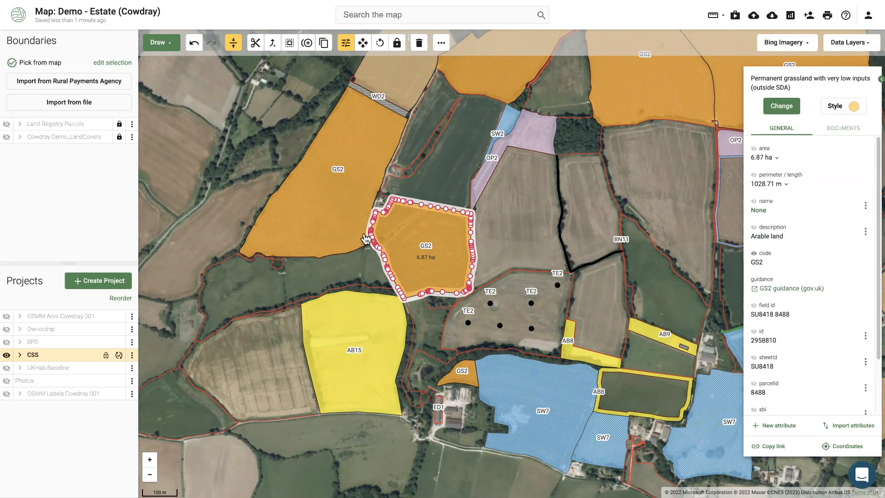
scroll(427, 286, "up", 1)
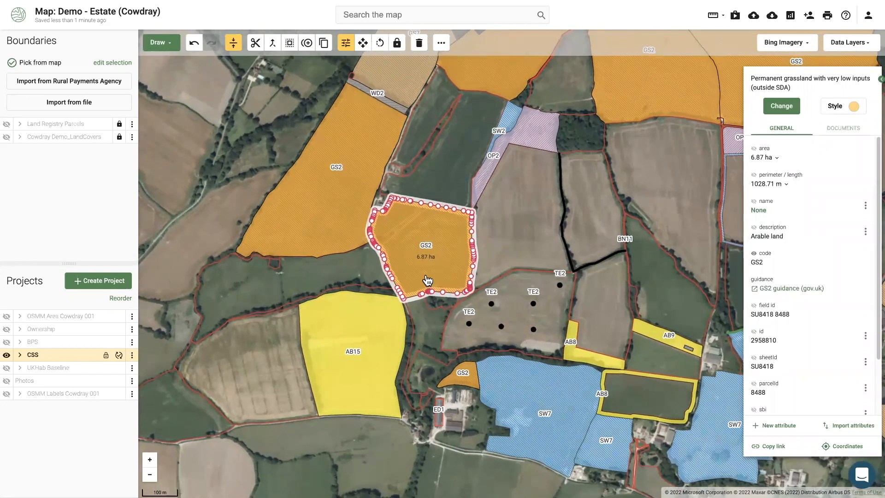
left_click(307, 46)
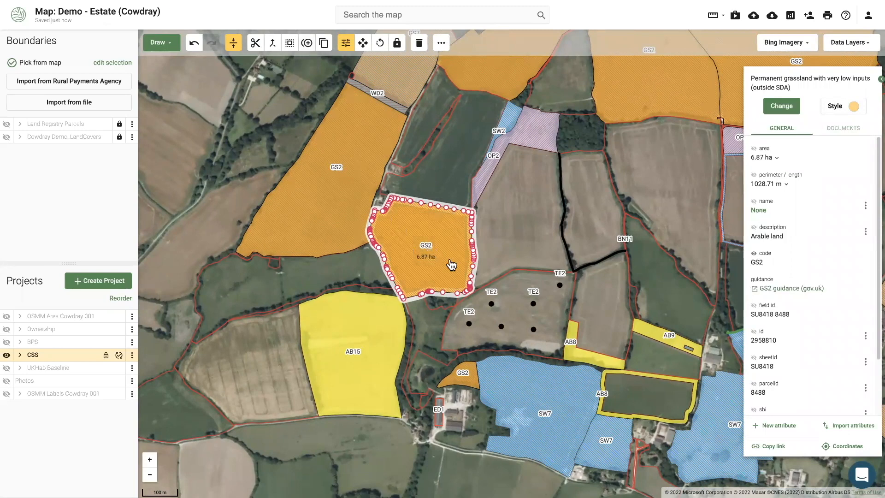
Recode the stacked duplicate of the 6.87 ha field from GS2 to GS15
left_click(363, 42)
left_click_drag(422, 238, 349, 243)
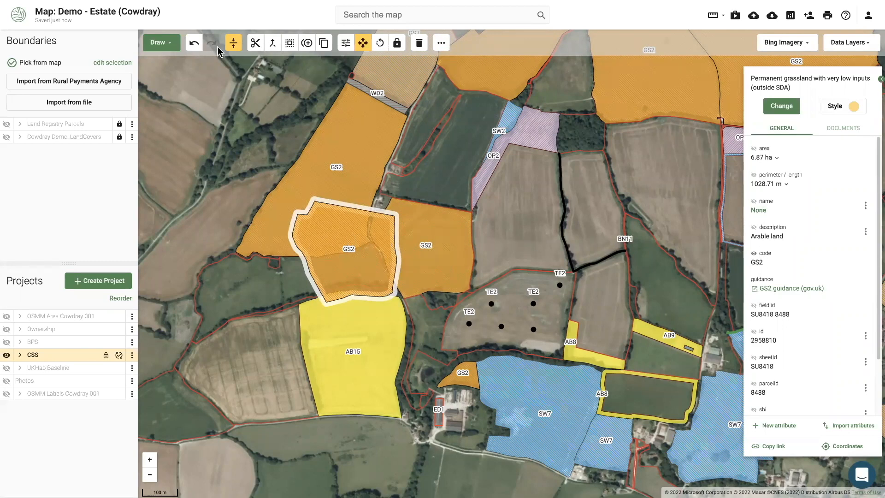
left_click(194, 43)
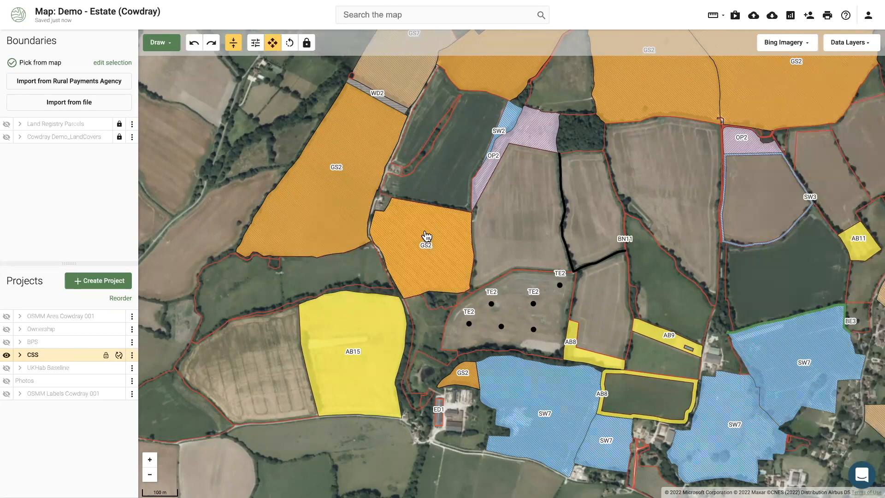
left_click(424, 236)
left_click(782, 106)
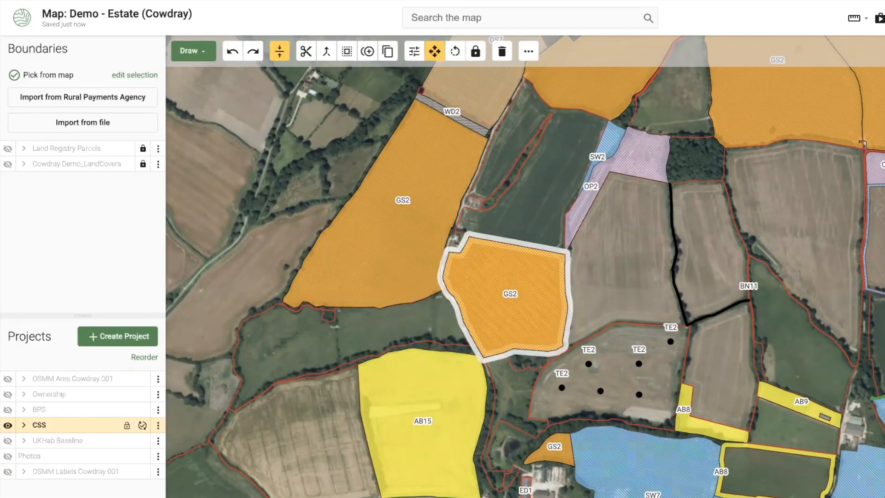
left_click(884, 283)
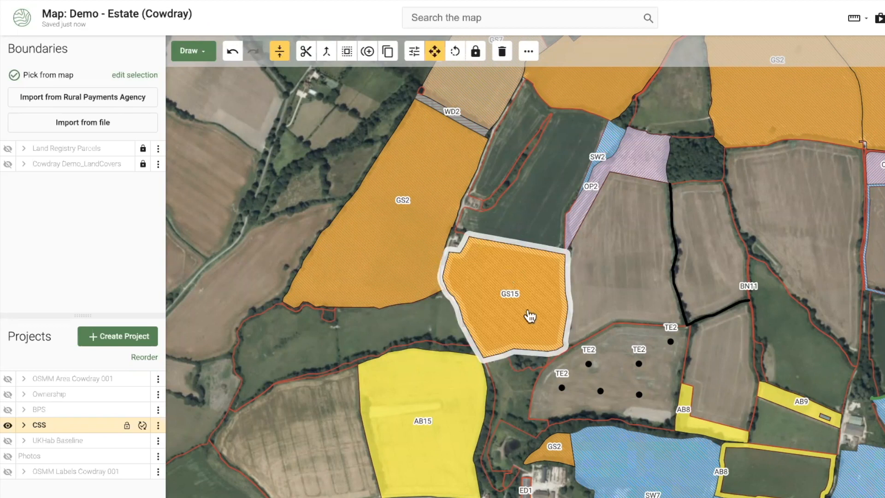
Move the GS15 polygon to confirm GS2 lies underneath, restore it and deselect the field
left_click(541, 229)
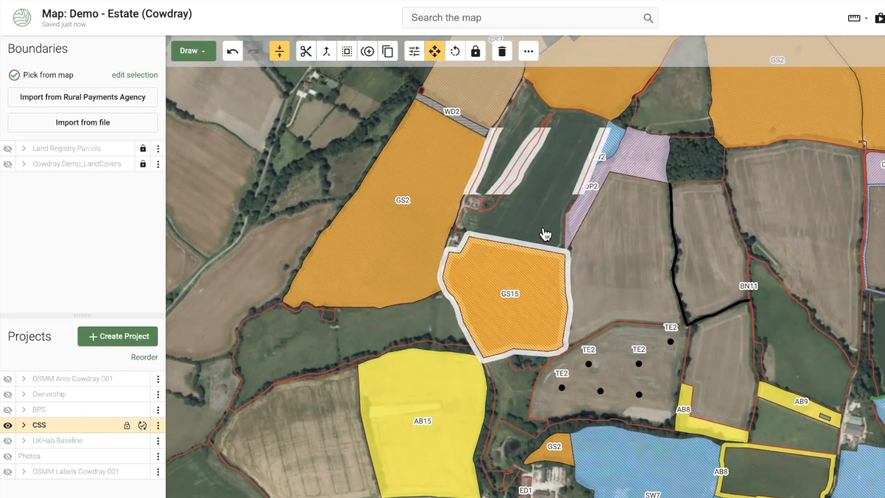
left_click(236, 239)
left_click(541, 320)
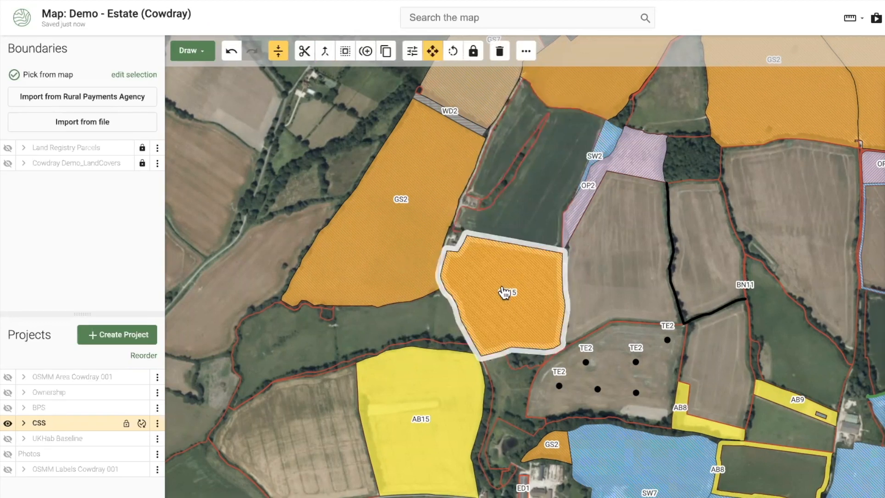
left_click_drag(475, 272, 445, 288)
left_click(233, 53)
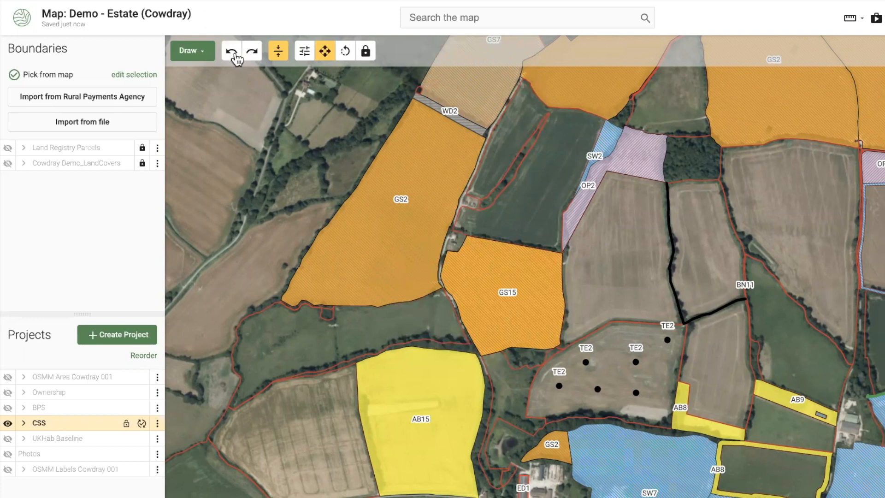
left_click(480, 279)
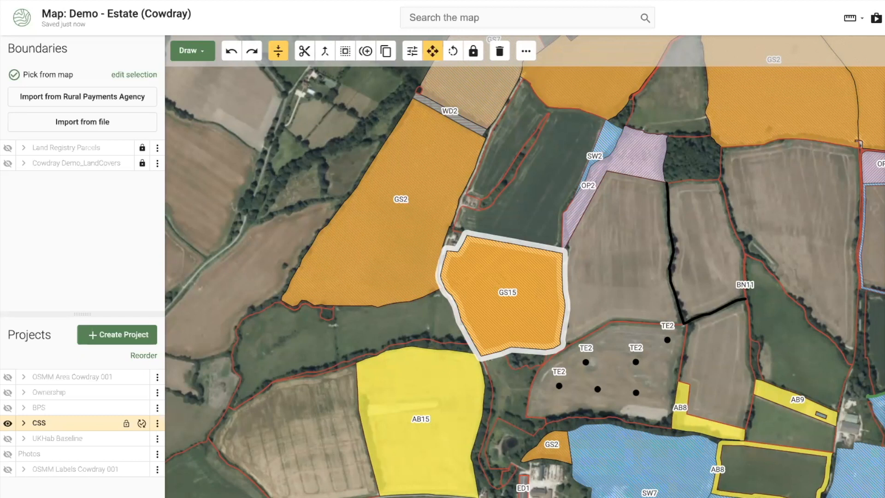
key("ctrl+shift+z")
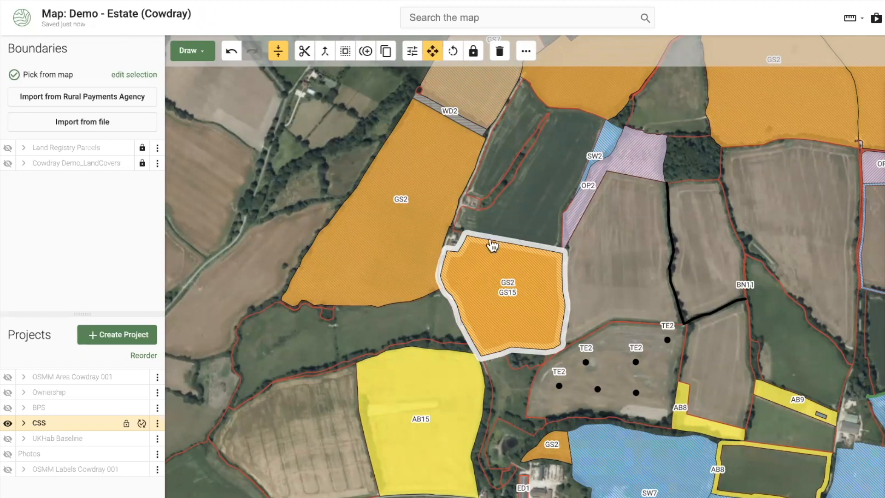
left_click(264, 232)
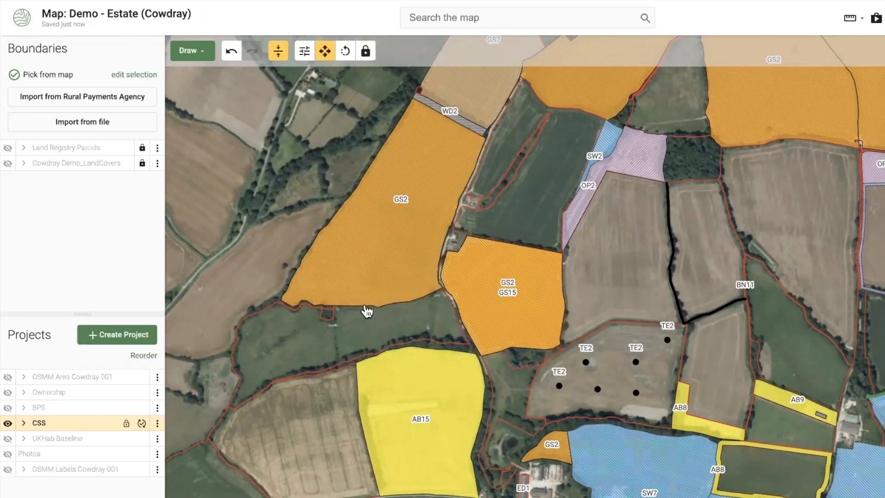
scroll(368, 312, "down", 3)
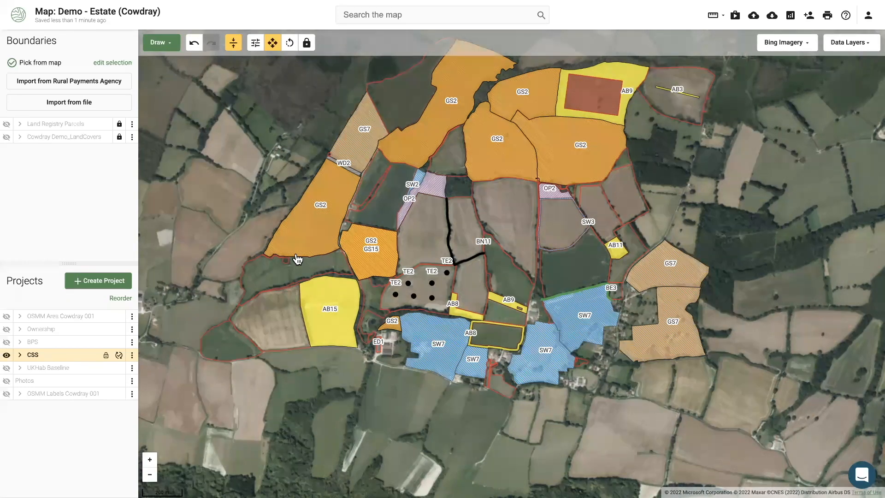
Pan to centre the estate with the stacked GS2/GS15 field, AB areas and SW7 options
left_click_drag(258, 202, 239, 219)
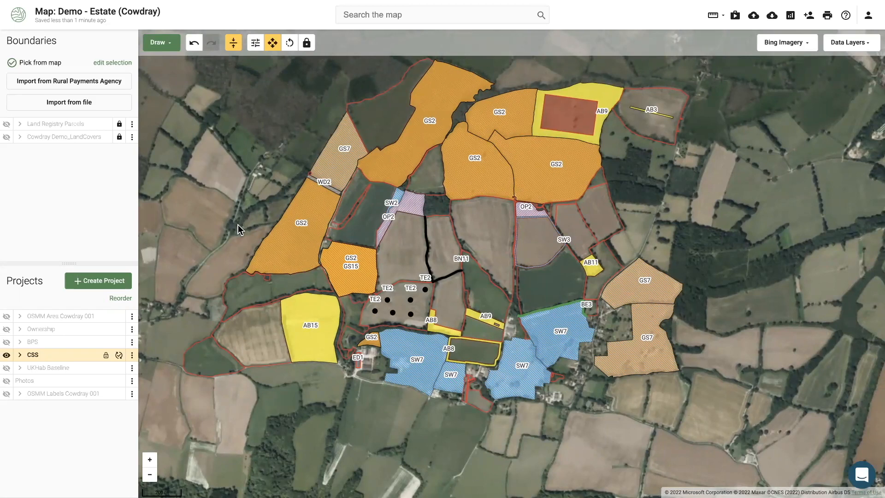
Set the last collaborator to Editor, then remove them from sharing, leaving four collaborators
left_click(809, 17)
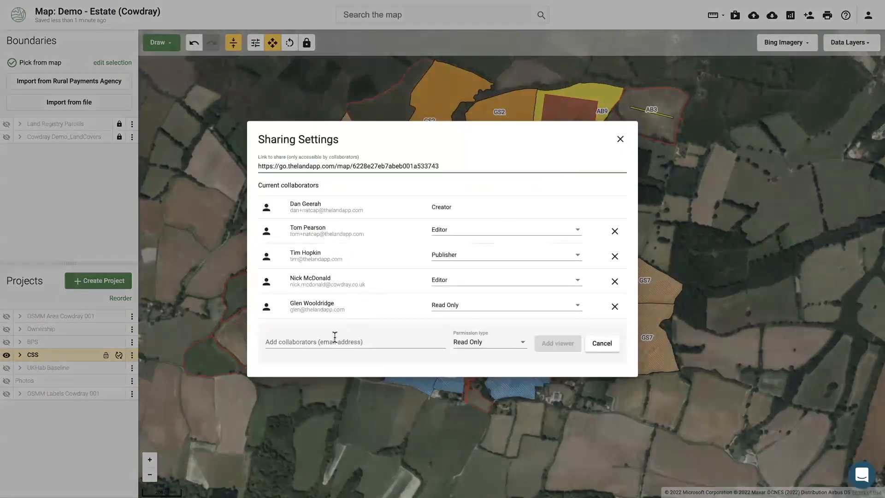
left_click_drag(291, 304, 339, 303)
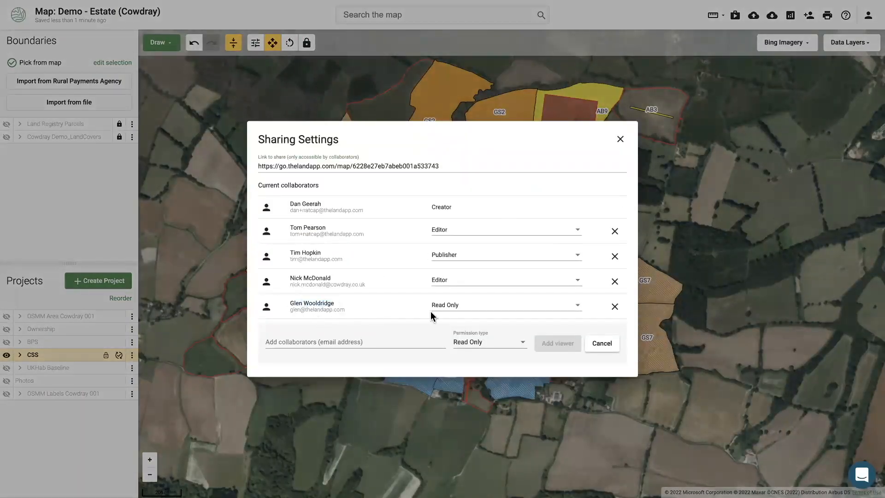
left_click(443, 308)
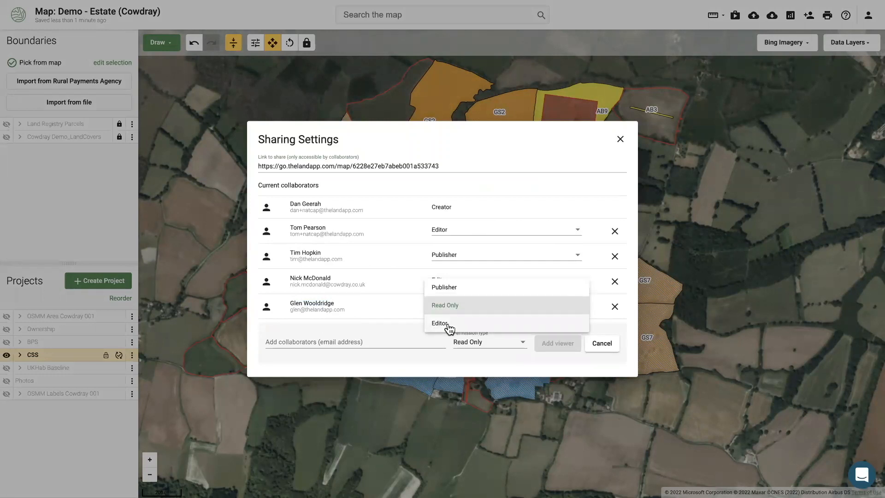
left_click(441, 324)
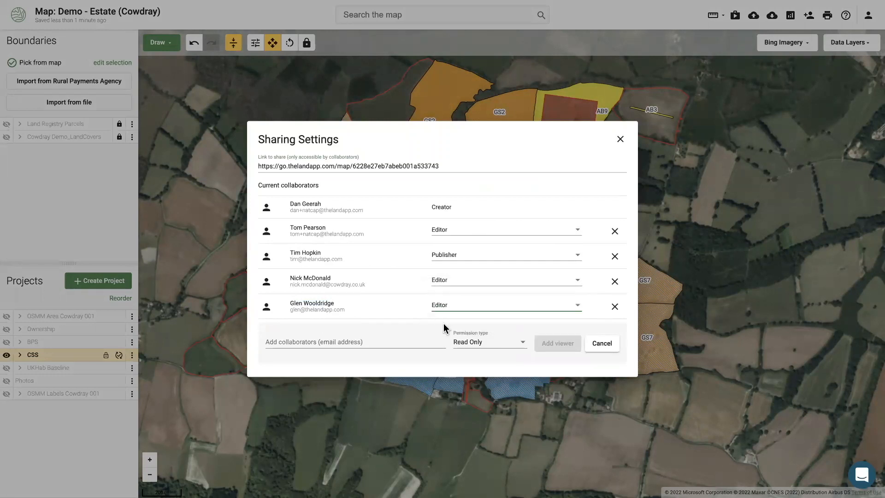
left_click(346, 339)
left_click(295, 304)
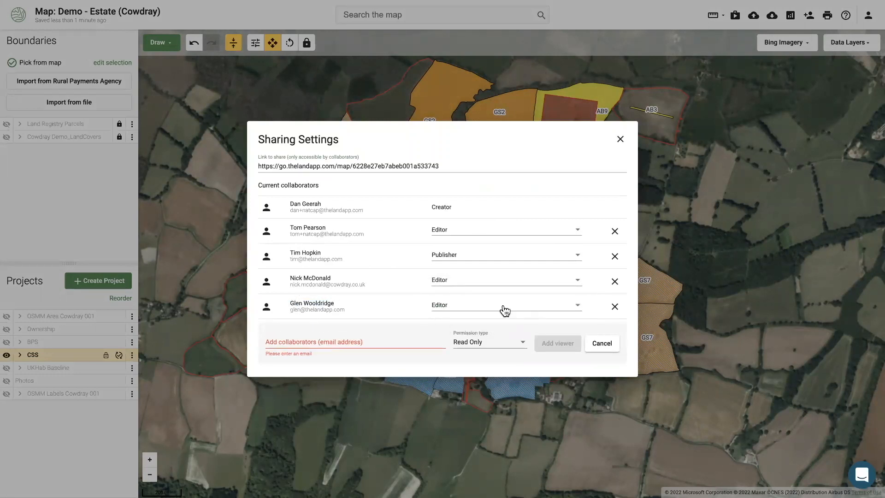
left_click(615, 307)
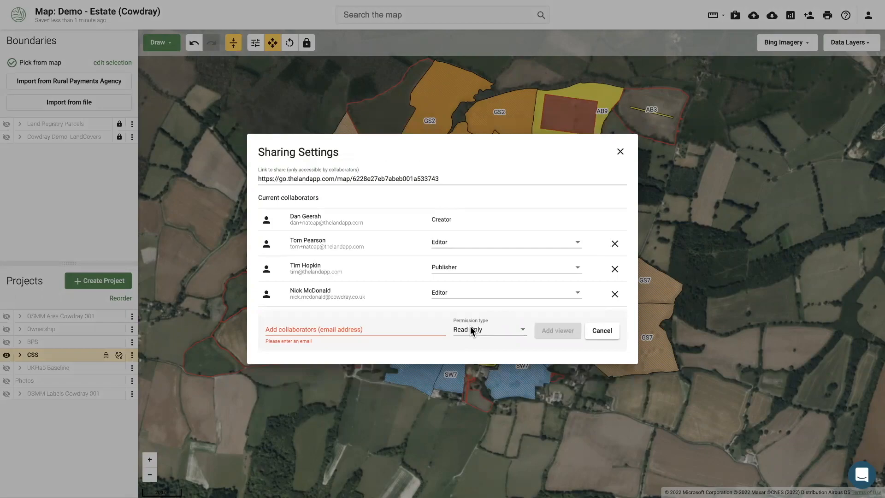
left_click(382, 413)
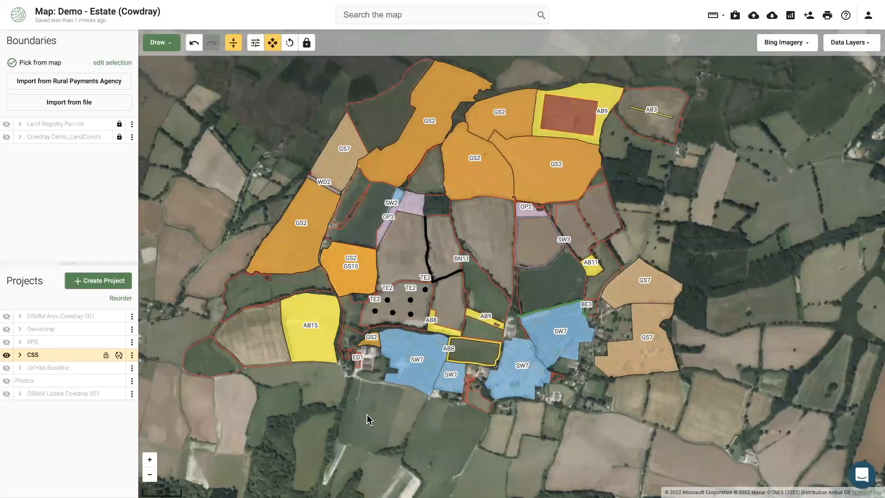
left_click_drag(367, 414, 369, 417)
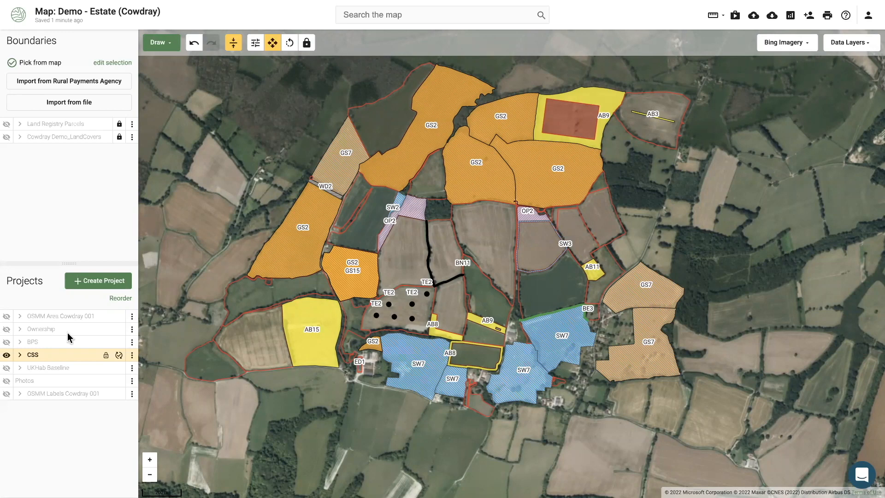
Hide the CSS layer, briefly show then hide UKHab Baseline, and turn on the BPS layer
left_click(7, 355)
left_click(7, 368)
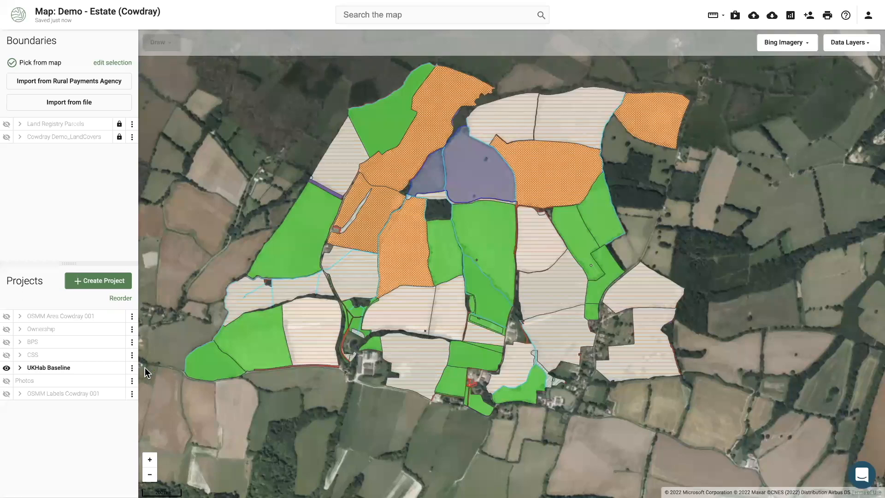
left_click(7, 367)
left_click(8, 344)
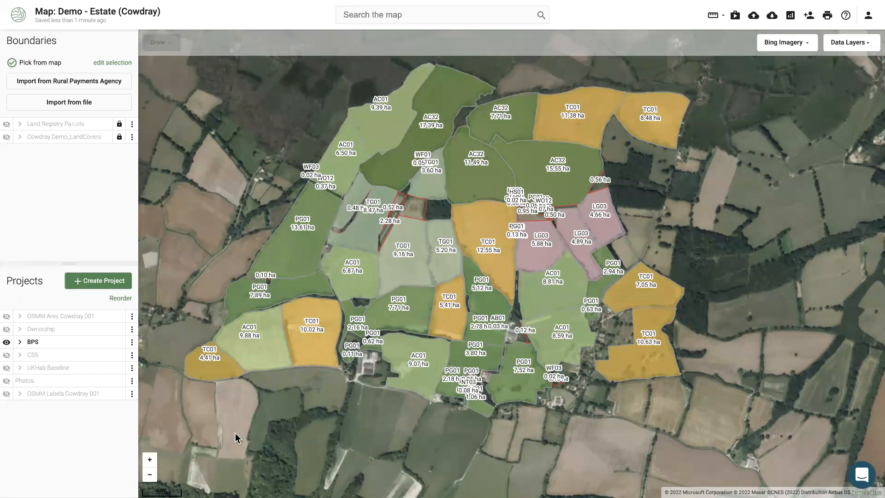
left_click_drag(235, 433, 248, 433)
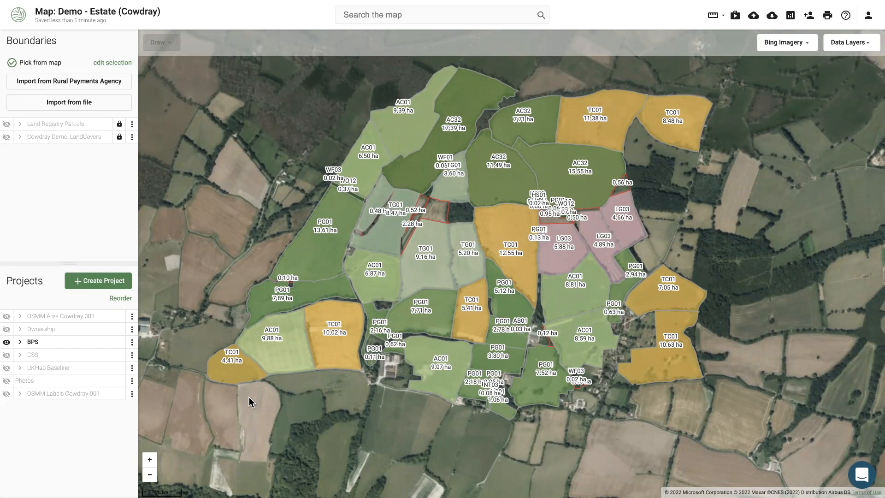
left_click(7, 342)
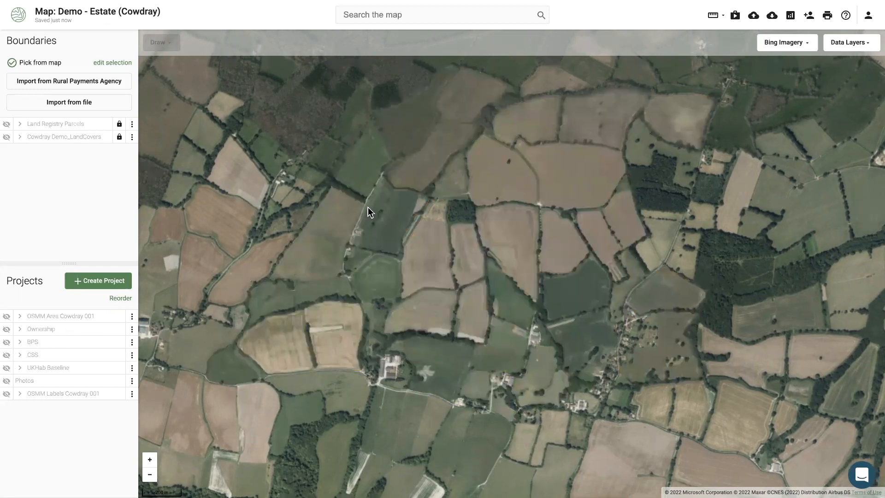
scroll(368, 207, "up", 5)
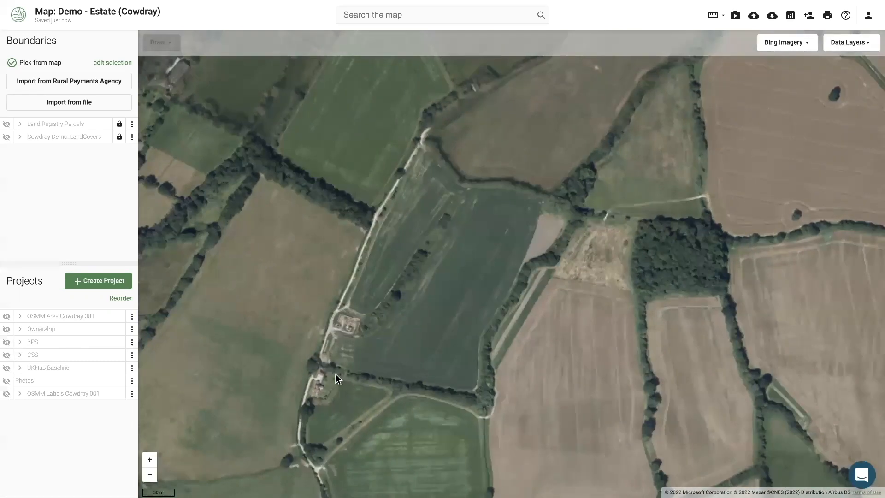
left_click(7, 342)
left_click(6, 368)
left_click(7, 342)
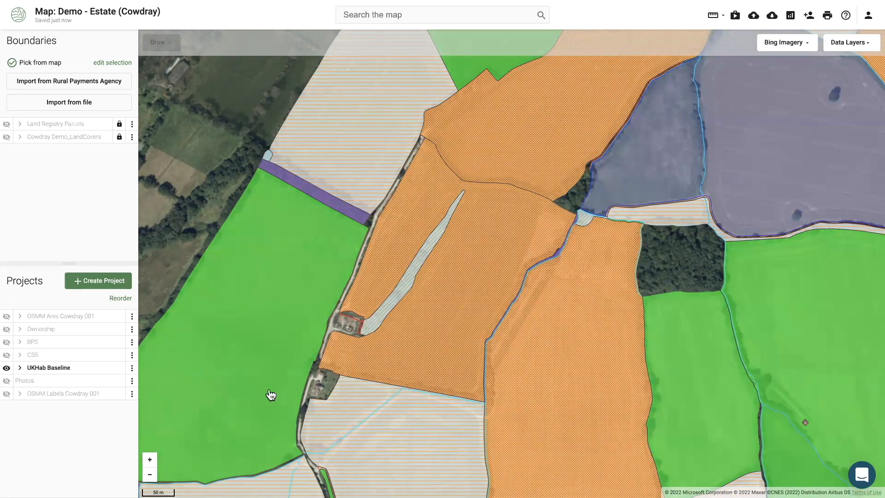
scroll(271, 395, "down", 2)
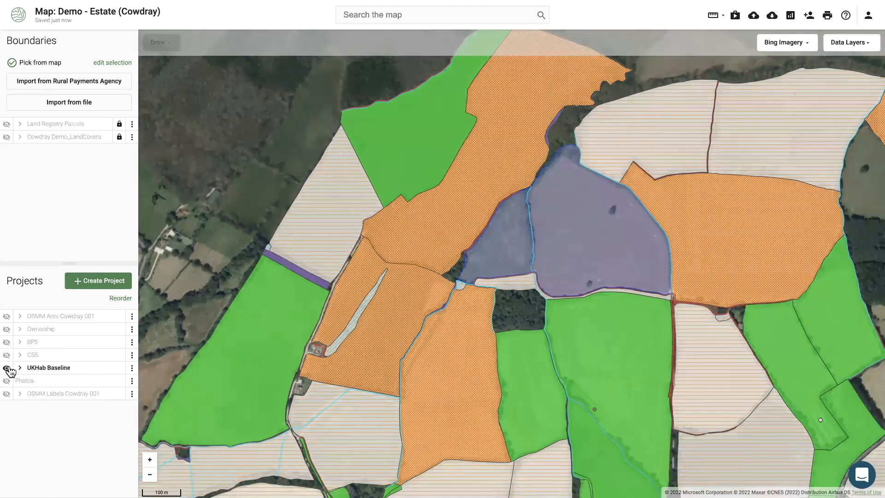
left_click(8, 368)
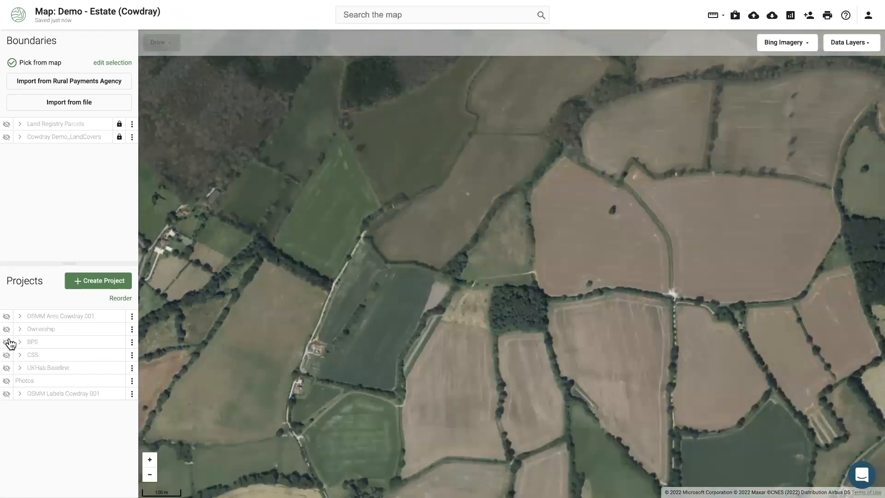
left_click(8, 342)
scroll(192, 184, "down", 2)
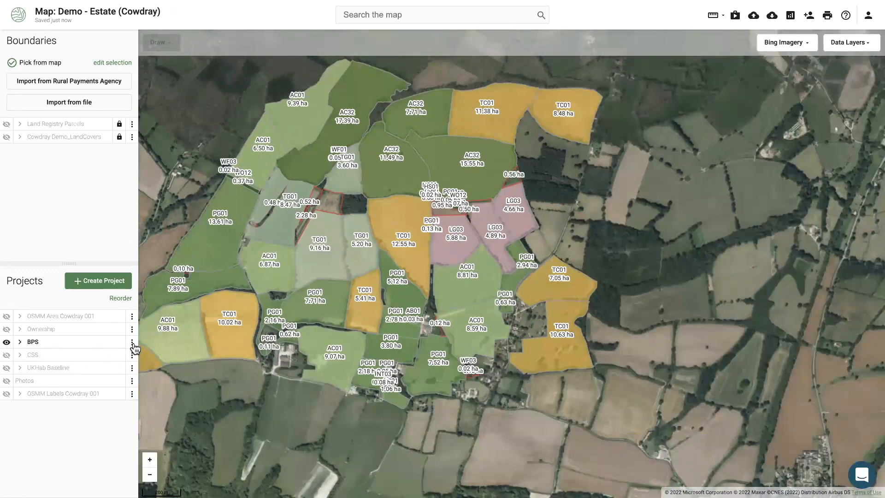
Duplicate the BPS project as a Baseline Habitat Assessment project named 'BHA'
left_click(132, 344)
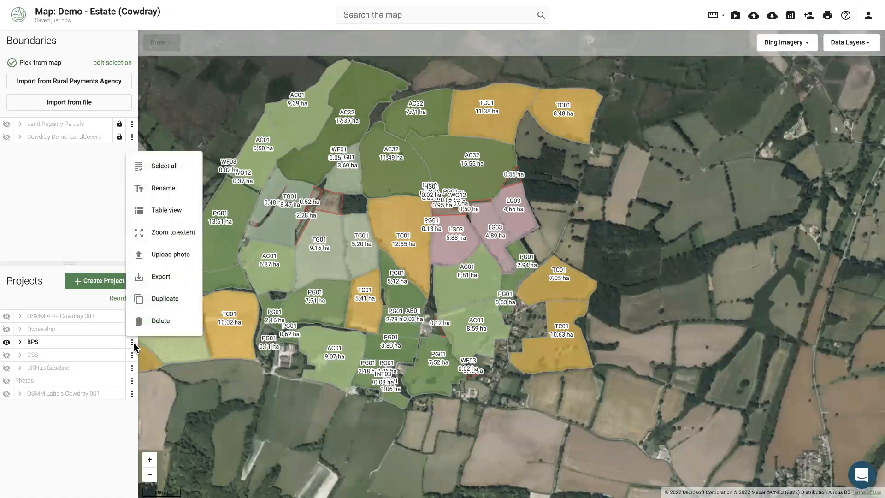
left_click(174, 298)
left_click(362, 238)
left_click(403, 367)
key("ctrl+a")
key("BackSpace")
type("BHA")
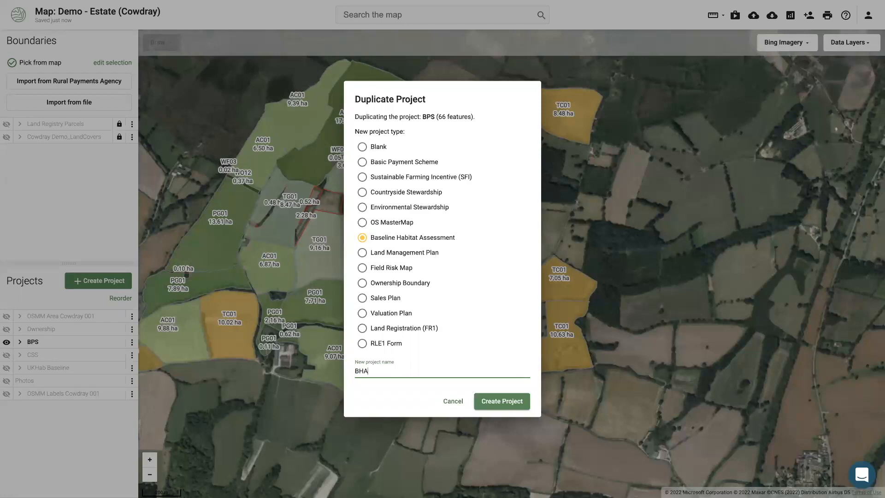
left_click(481, 401)
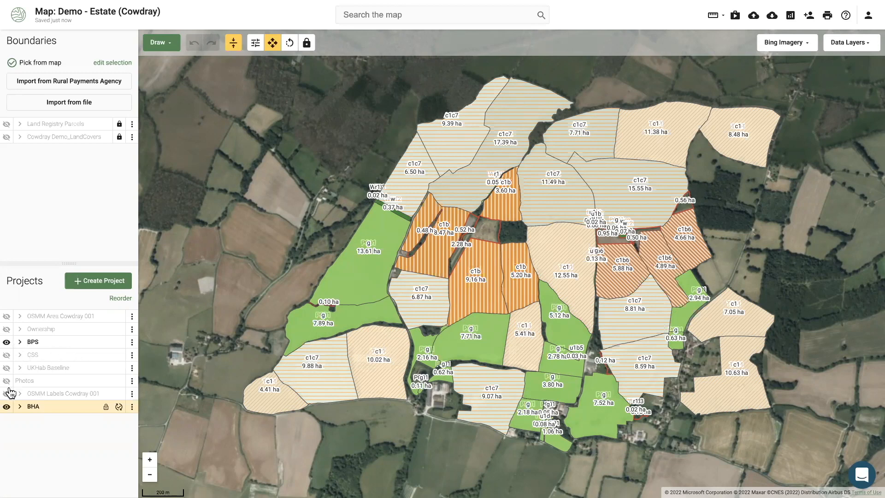
Toggle the BHA and BPS layers on and off to compare their parcels
left_click(7, 407)
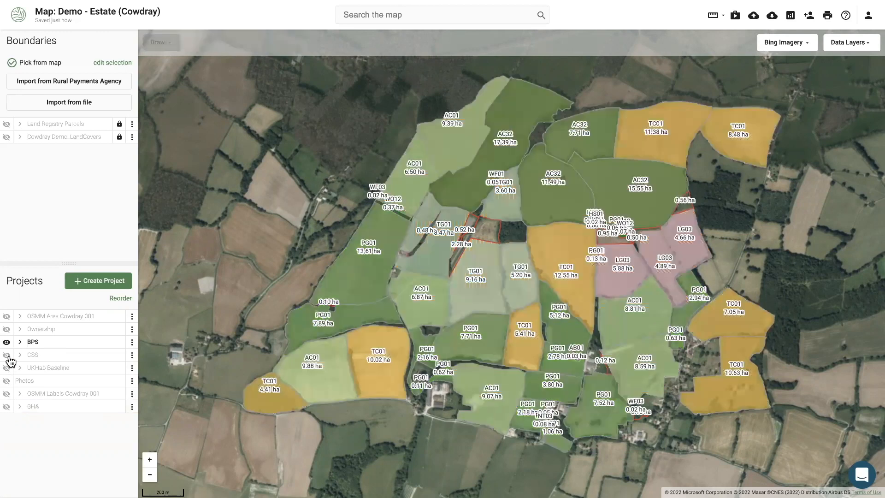
left_click(6, 342)
left_click(6, 342)
left_click(7, 407)
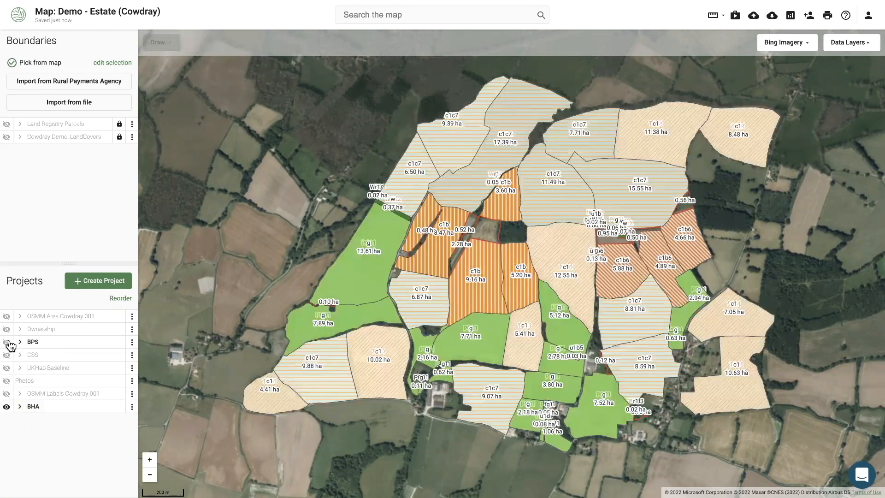
Hide the BPS and BHA projects and show only the UKHab Baseline habitats
left_click(6, 342)
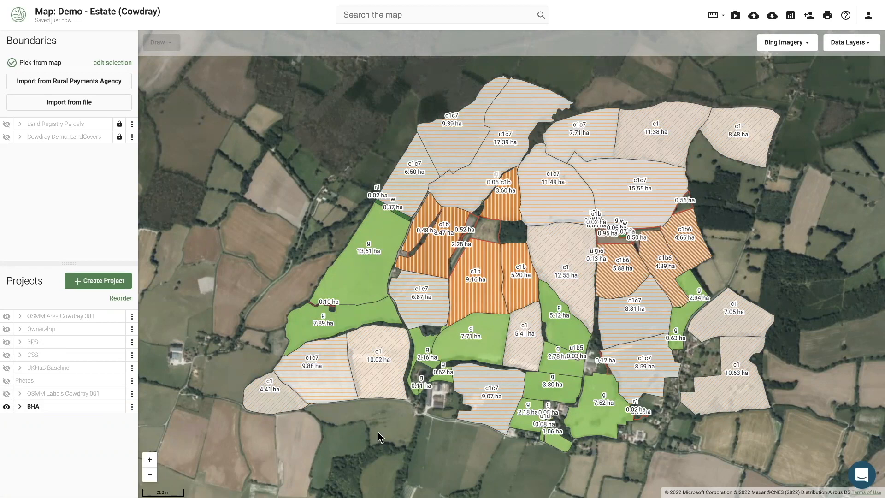
left_click(7, 407)
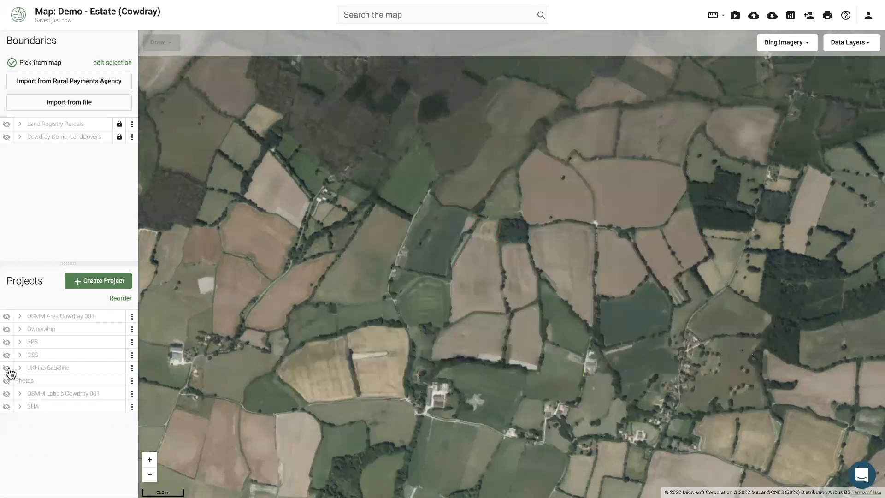
left_click(8, 369)
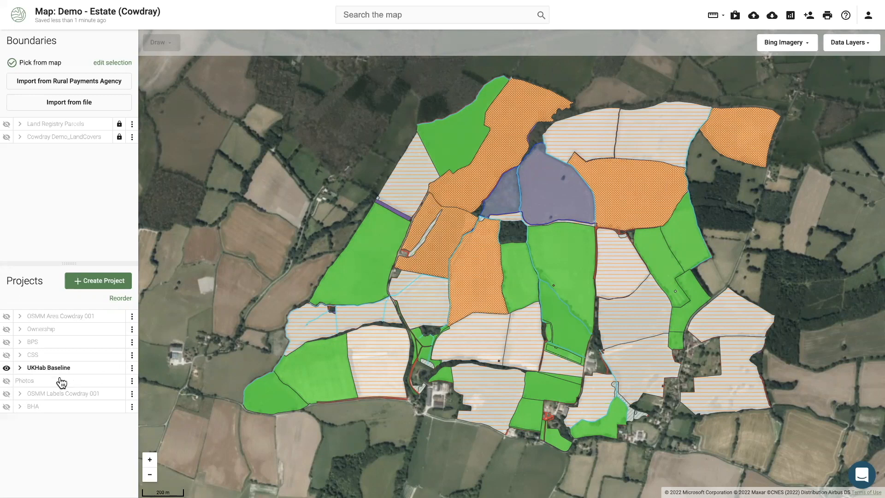
mouse_move(223, 312)
left_mouse_down()
mouse_move(222, 300)
mouse_move(221, 319)
left_mouse_up()
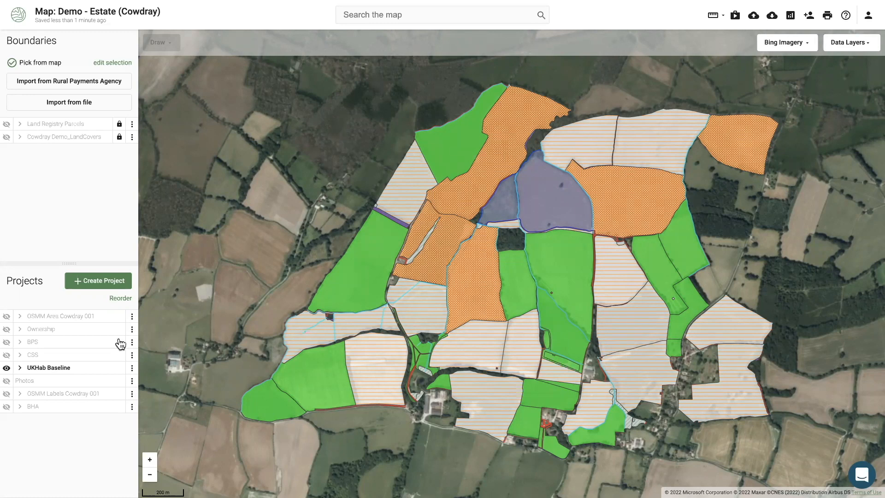
Bring up the Add new project list of types, from Basic Payment Scheme to RLE1 Form
left_click(107, 283)
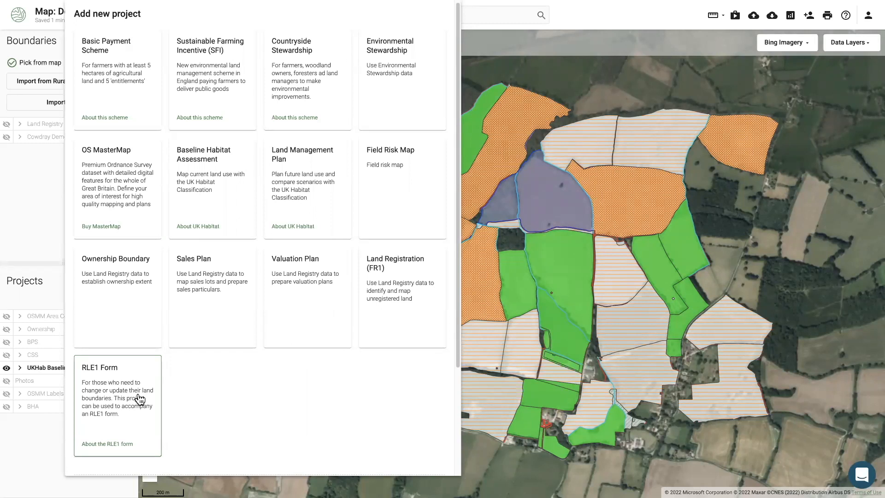
Close the project panel, show Cowdray Demo_LandCovers and BPS, hide UKHab Baseline, and briefly preview CSS
left_click(30, 458)
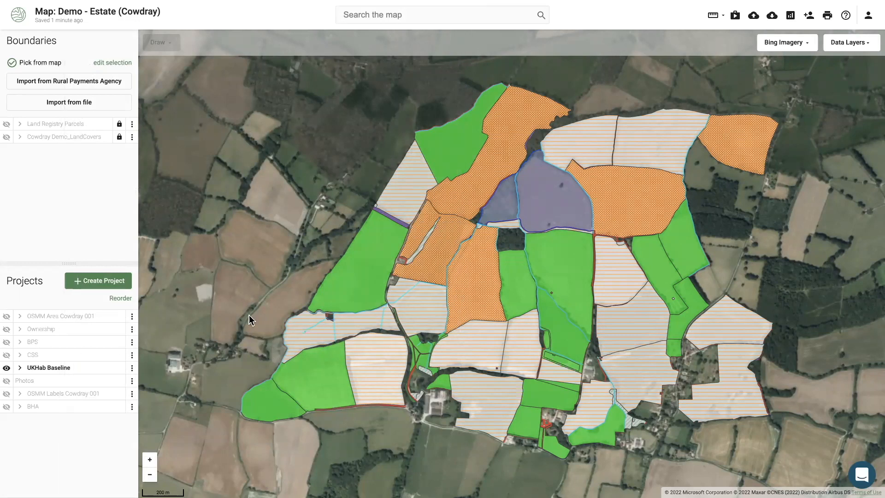
left_click_drag(262, 258, 237, 247)
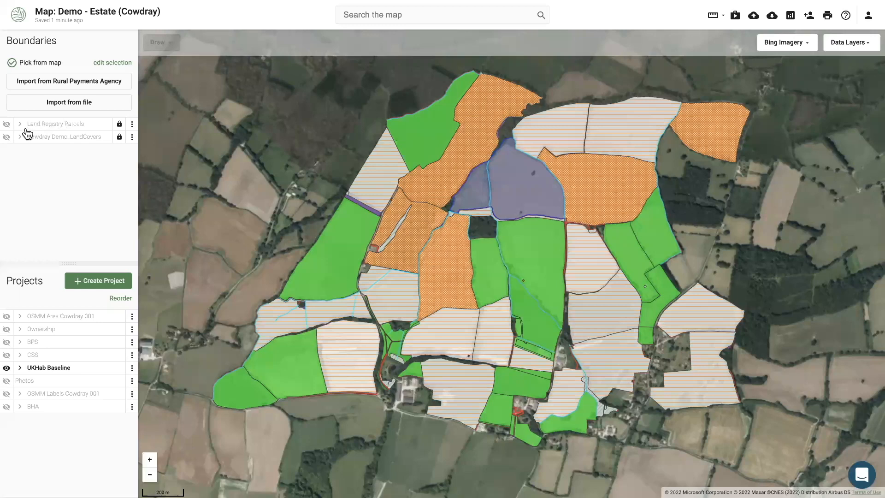
left_click(7, 138)
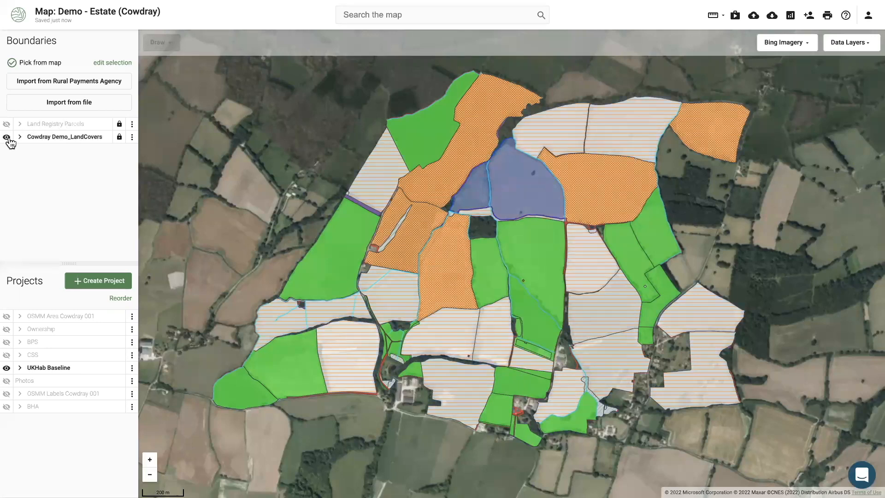
left_click(8, 368)
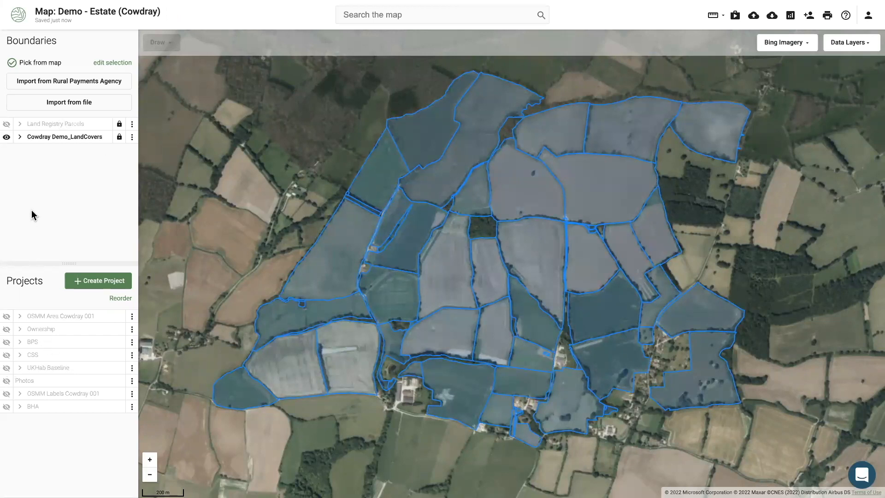
left_click(7, 342)
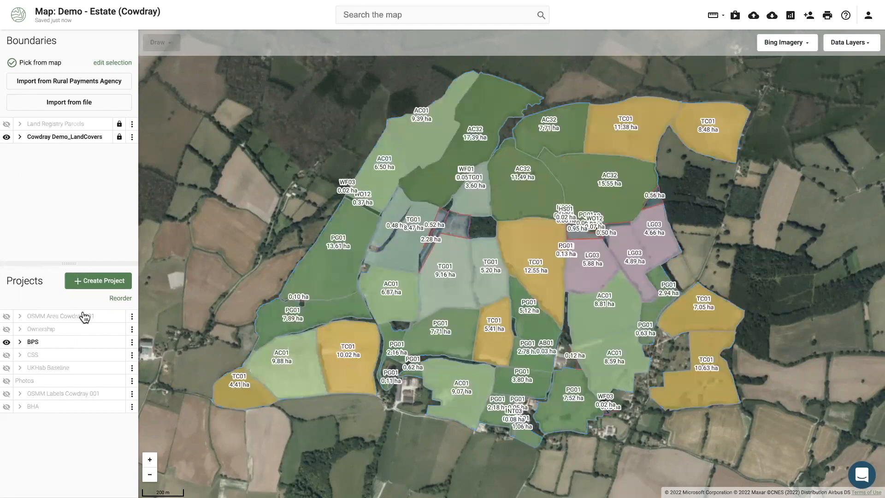
left_click(6, 355)
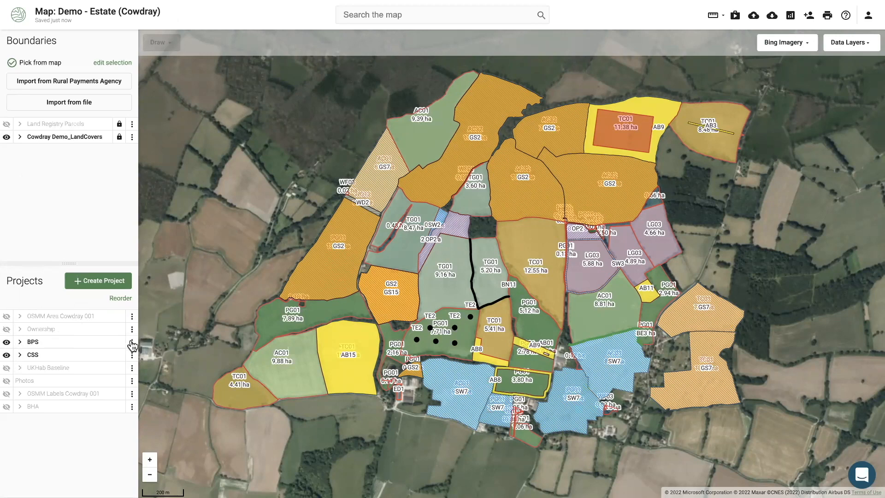
left_click(6, 355)
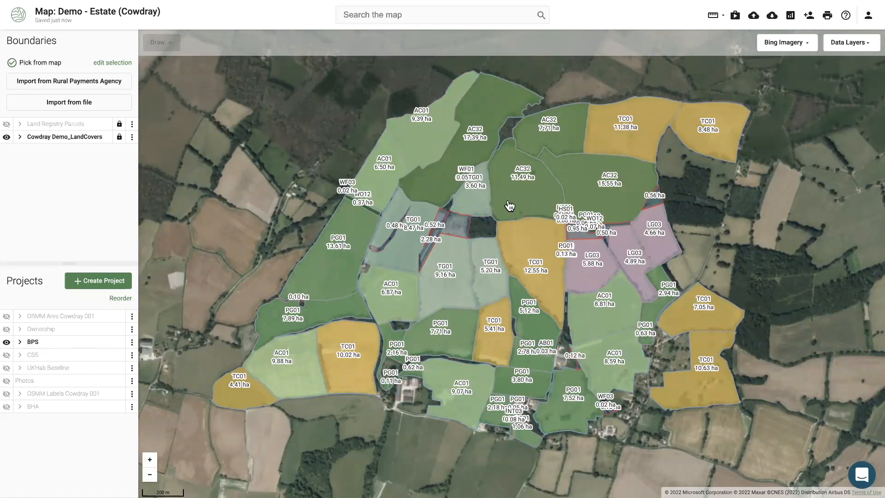
left_click(131, 341)
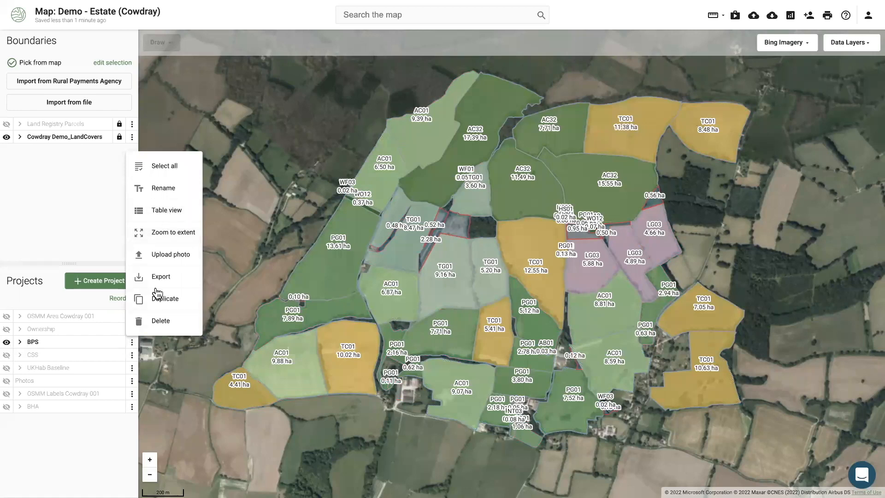
Export the BPS attribute table to Excel as BPS (1).xlsx, then return to the map
left_click(165, 215)
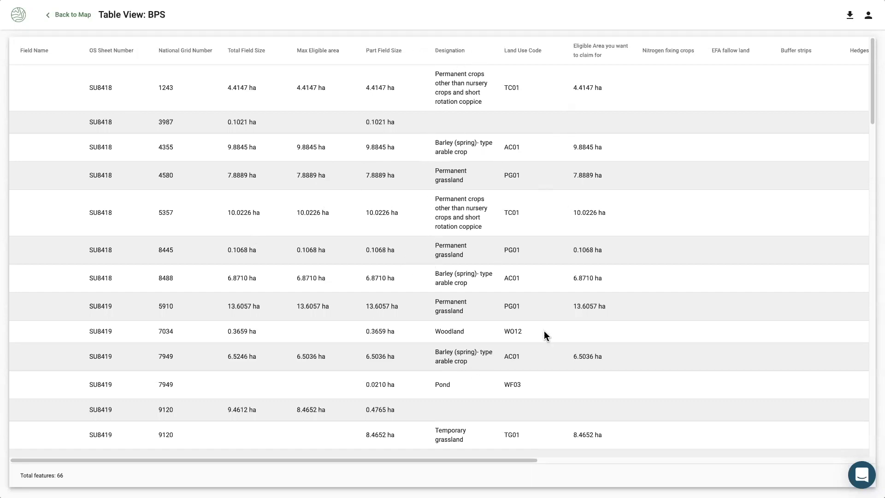
scroll(523, 326, "down", 3)
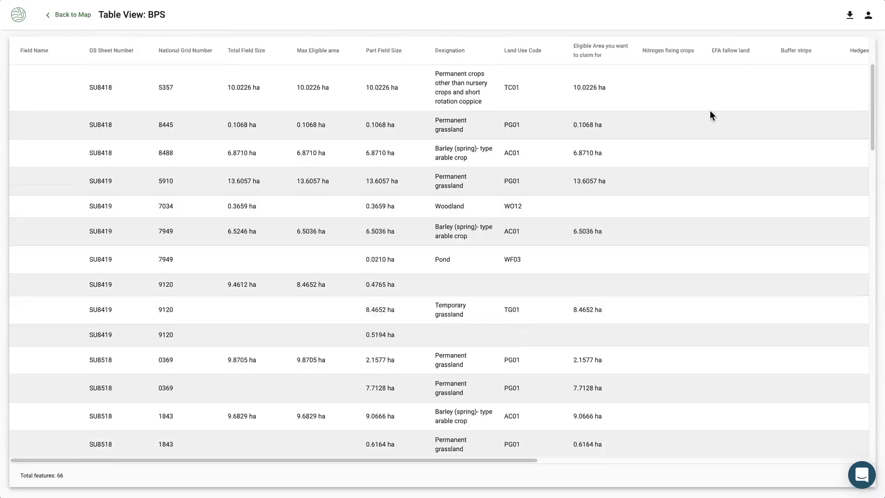
scroll(464, 358, "down", 8)
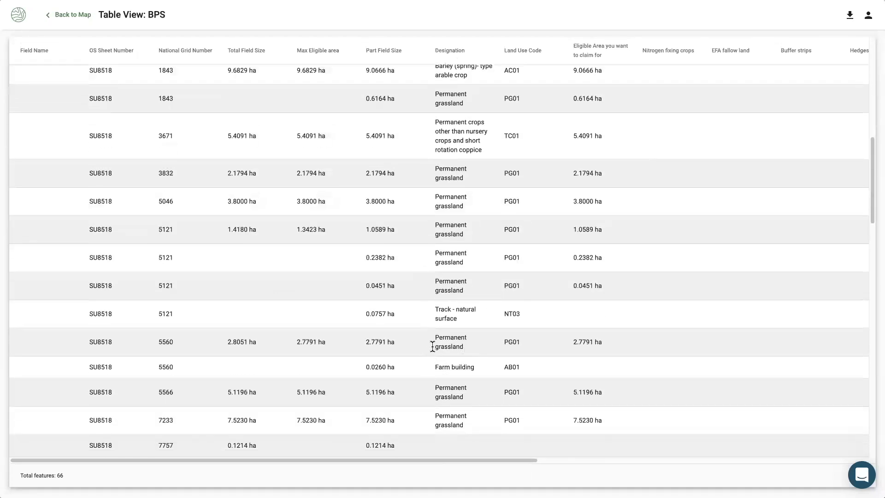
scroll(436, 346, "down", 1)
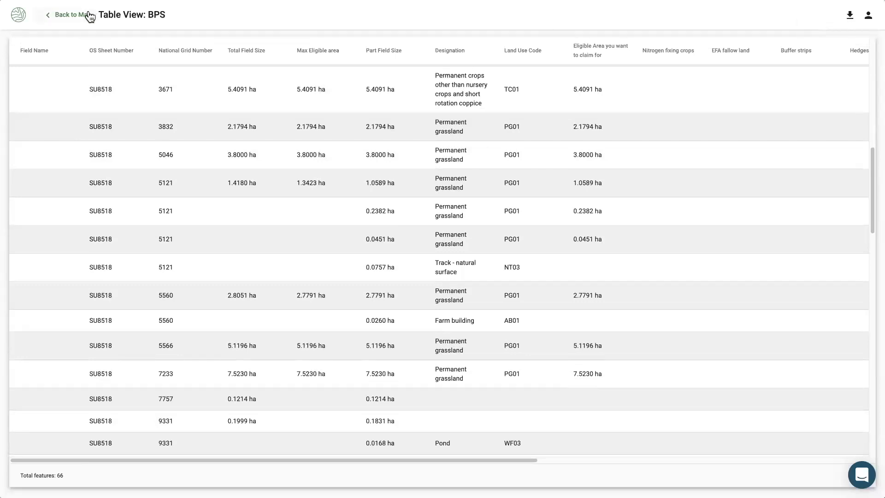
left_click(850, 15)
left_click(80, 18)
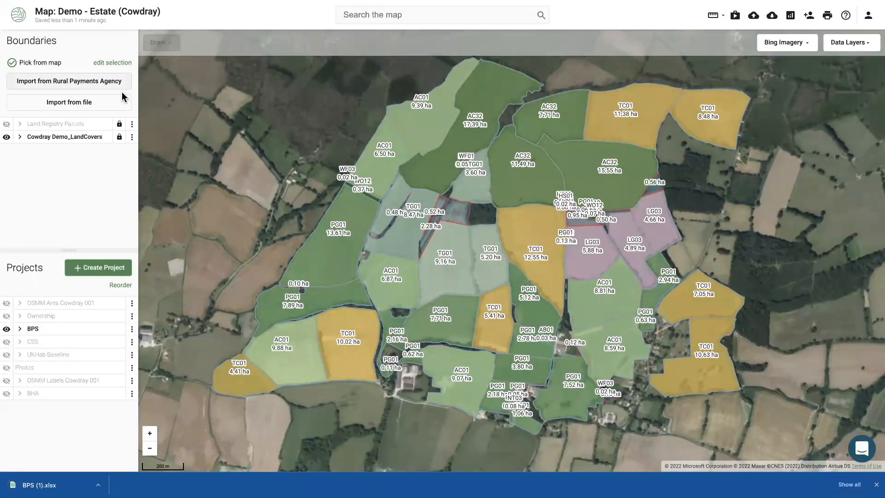
Add the BPS and CSS projects to the estate Reports page
left_click(788, 17)
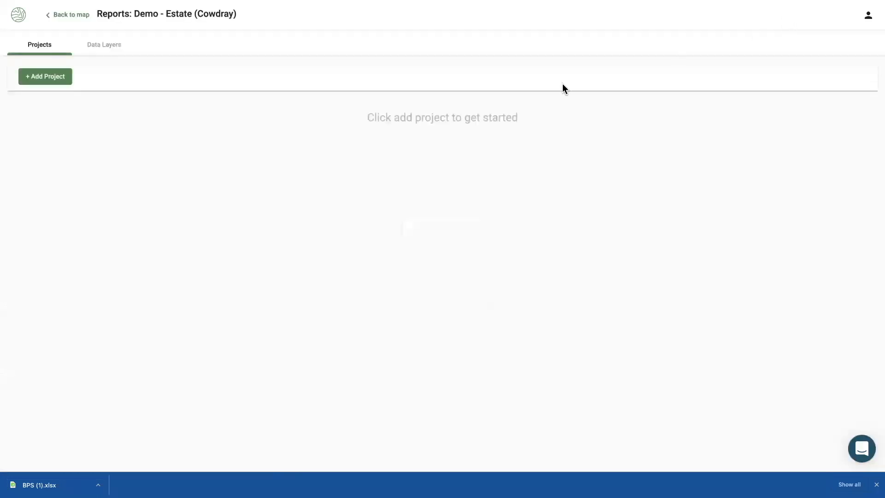
left_click(45, 81)
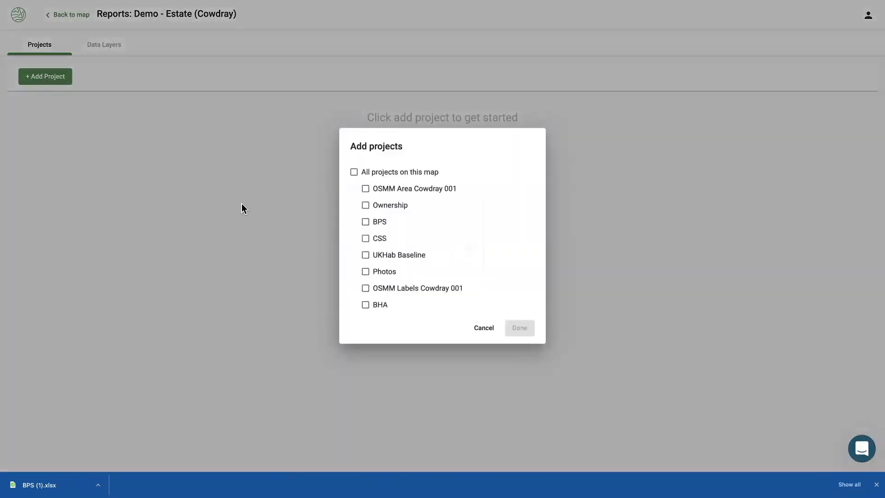
left_click(366, 222)
left_click(366, 239)
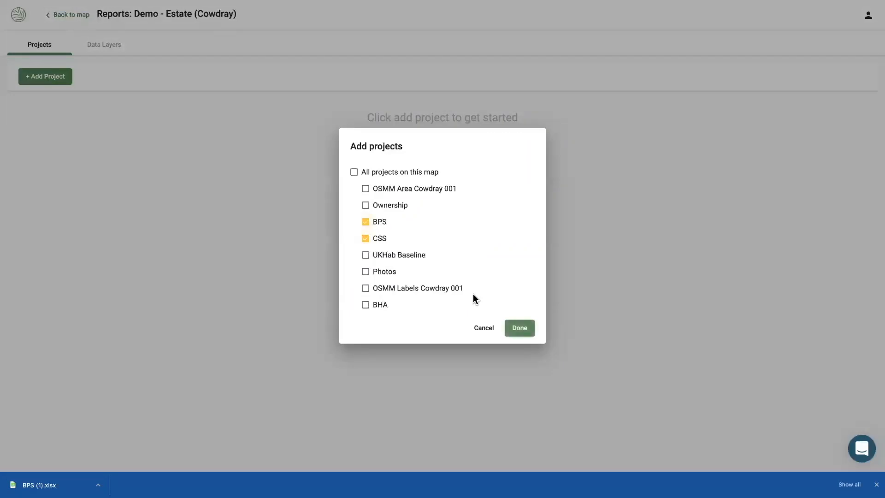
left_click(512, 329)
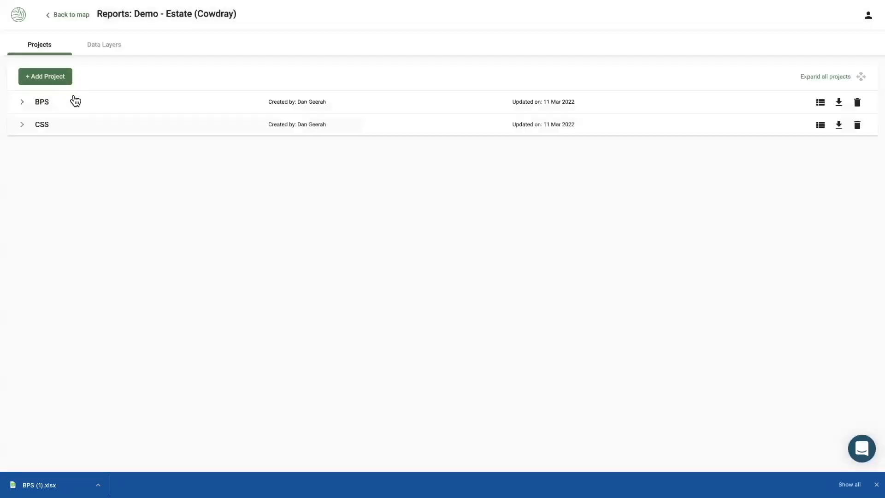
Review the BPS land-use summary, then the CSS summary of 83 features over 295.47 ha
left_click(63, 104)
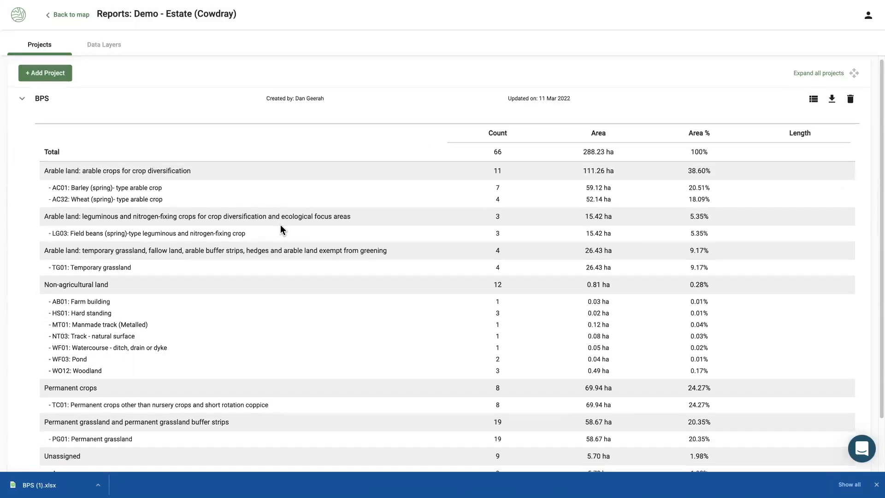
scroll(282, 258, "down", 1)
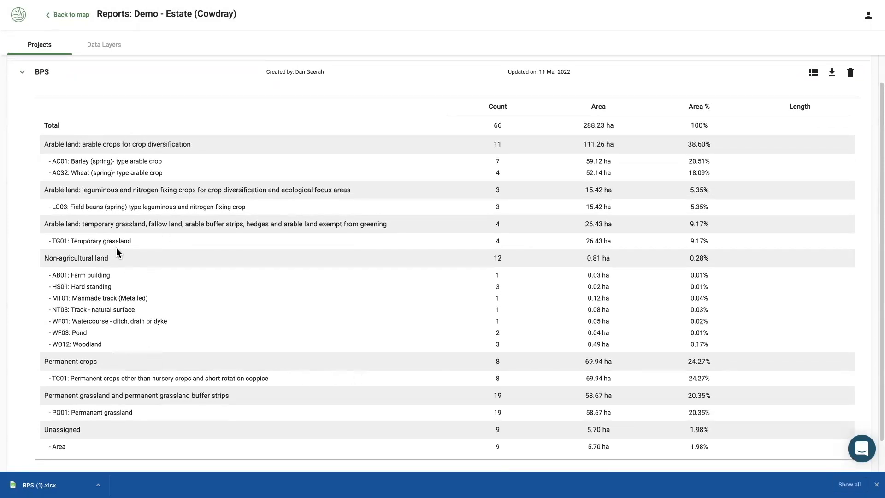
left_click(42, 75)
left_click(48, 126)
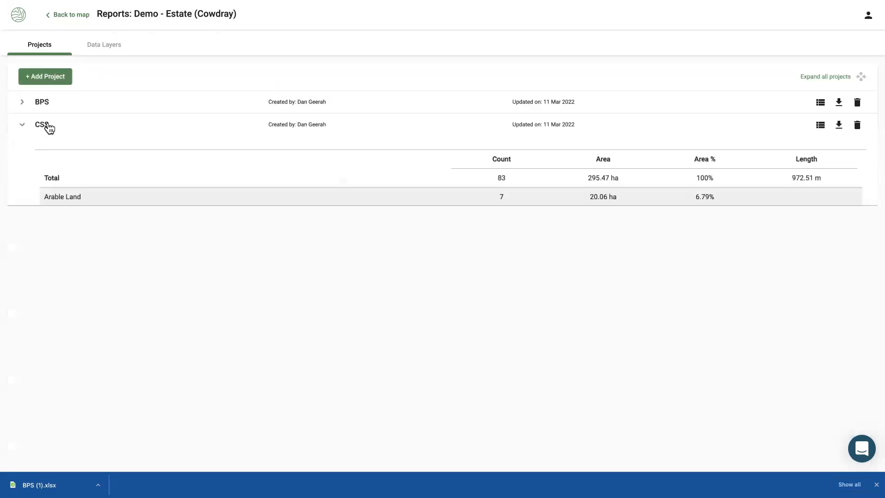
scroll(55, 145, "down", 1)
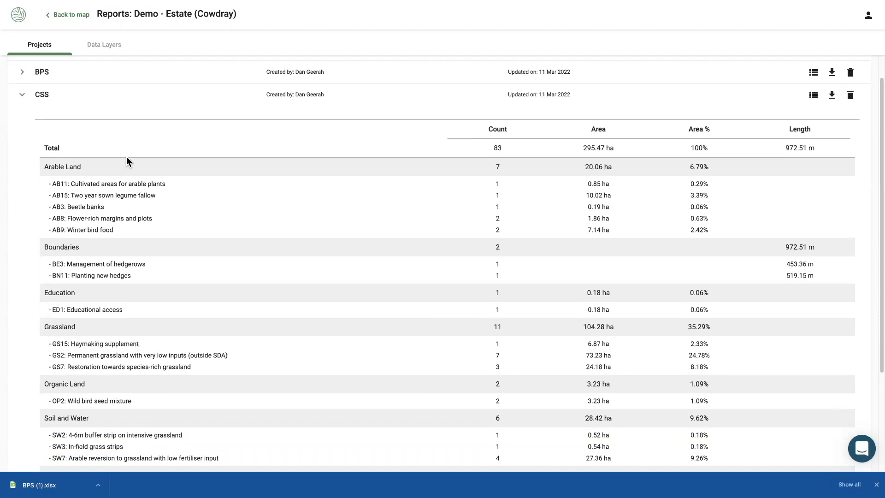
left_click(68, 15)
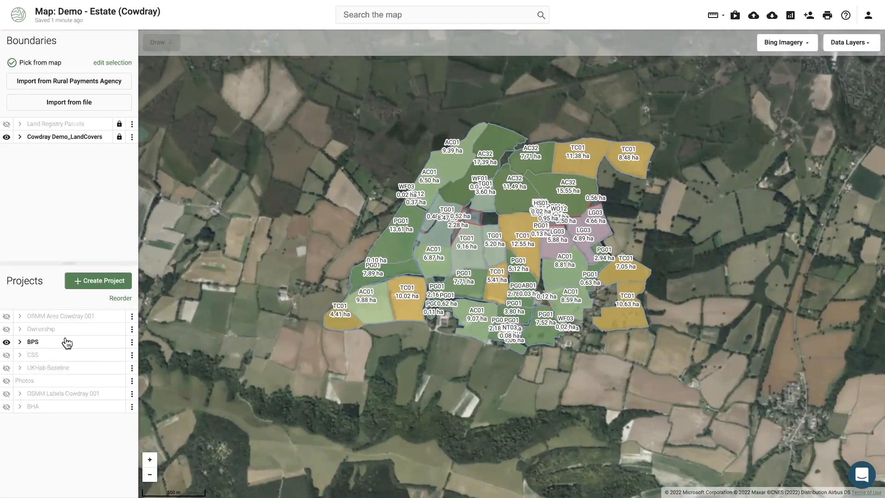
Hide BPS and UKHab Baseline so only the BHA habitat codes and hectares show
left_click(7, 343)
left_click(7, 342)
left_click(8, 369)
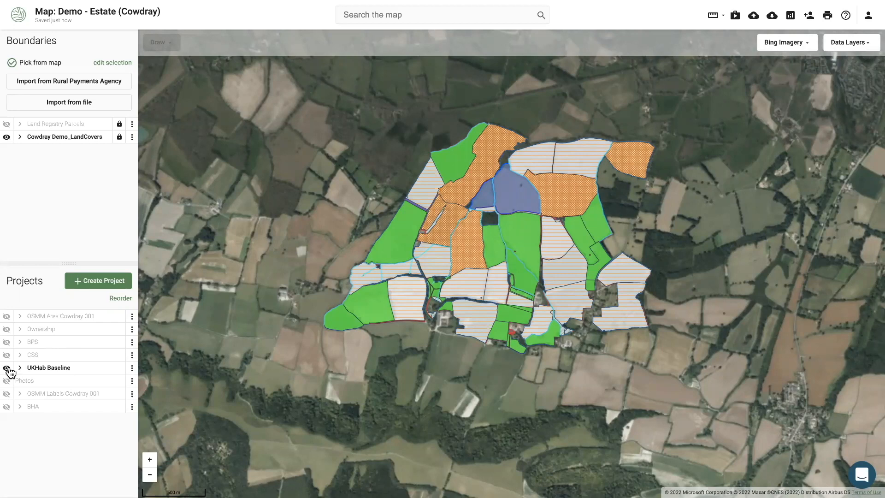
left_click_drag(437, 349, 426, 364)
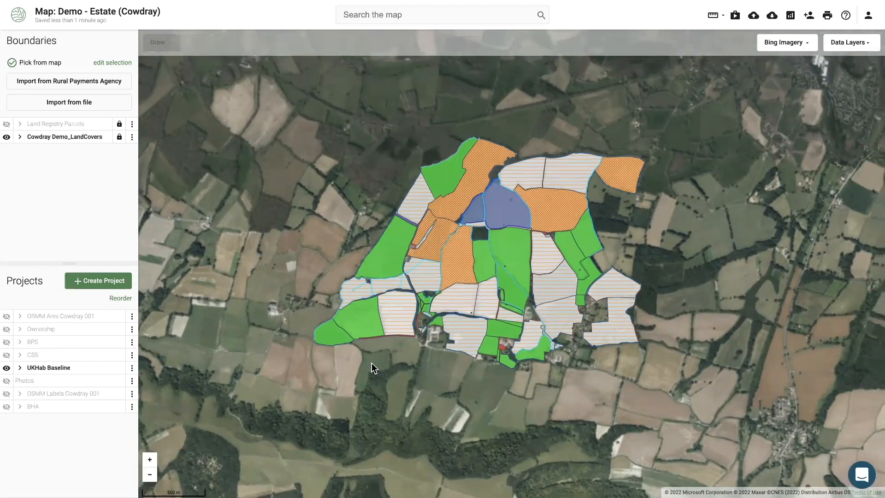
left_click(6, 406)
left_click(6, 367)
scroll(401, 318, "up", 1)
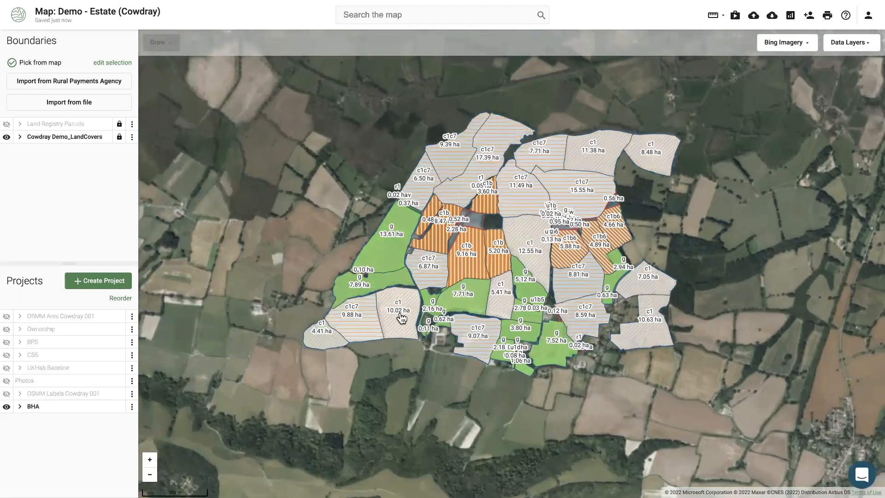
scroll(402, 318, "up", 3)
Start copying the 10.02 ha c1 parcel to a new project, then cancel
left_click(397, 339)
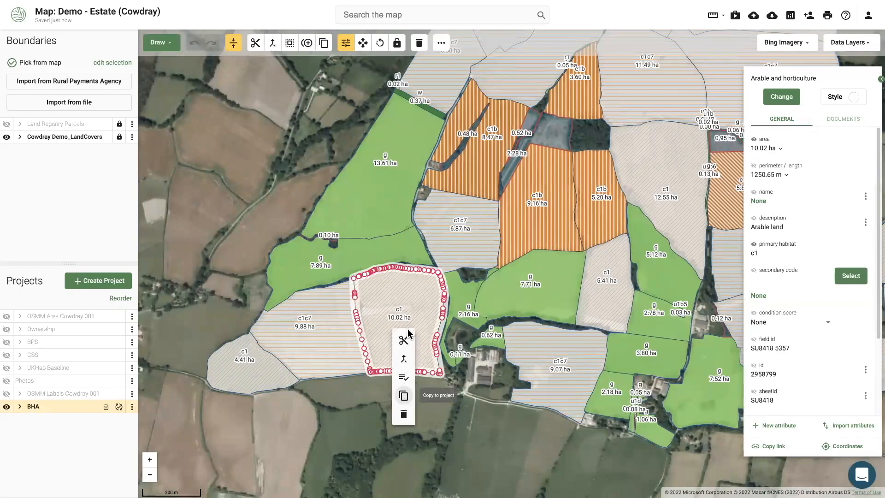
left_click(404, 397)
left_click(359, 309)
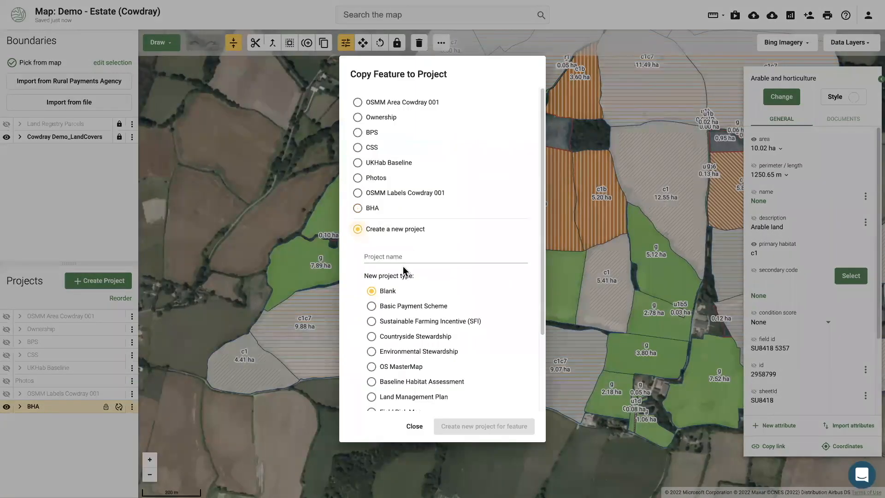
left_click(411, 255)
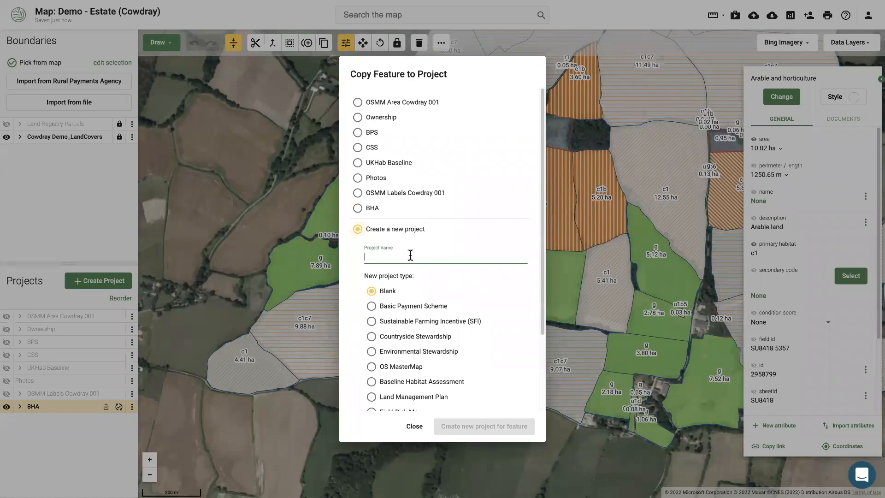
left_click(262, 308)
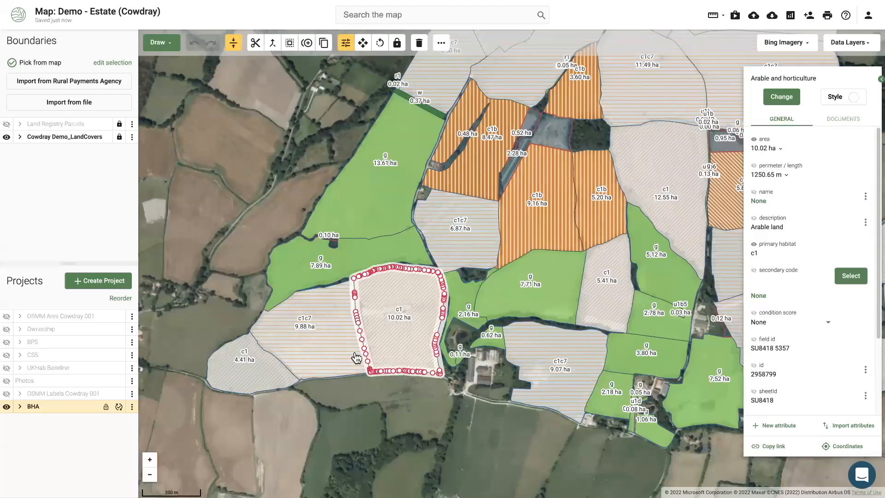
Turn on the Water > Floodzone 2 data layer and hide Cowdray Demo_LandCovers
left_click(852, 43)
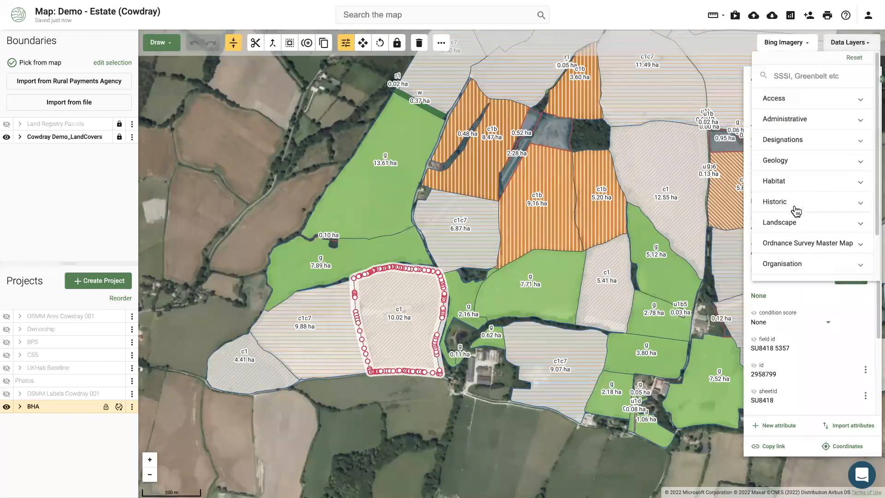
scroll(789, 207, "down", 2)
left_click(785, 272)
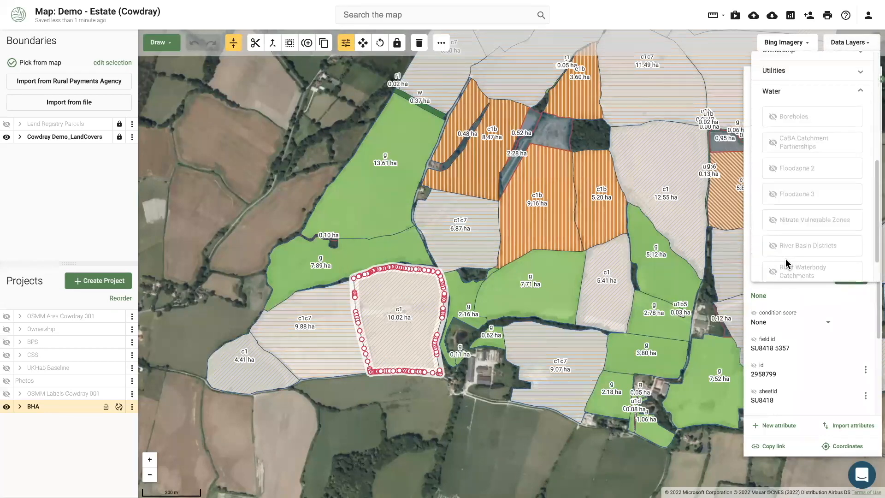
left_click(796, 168)
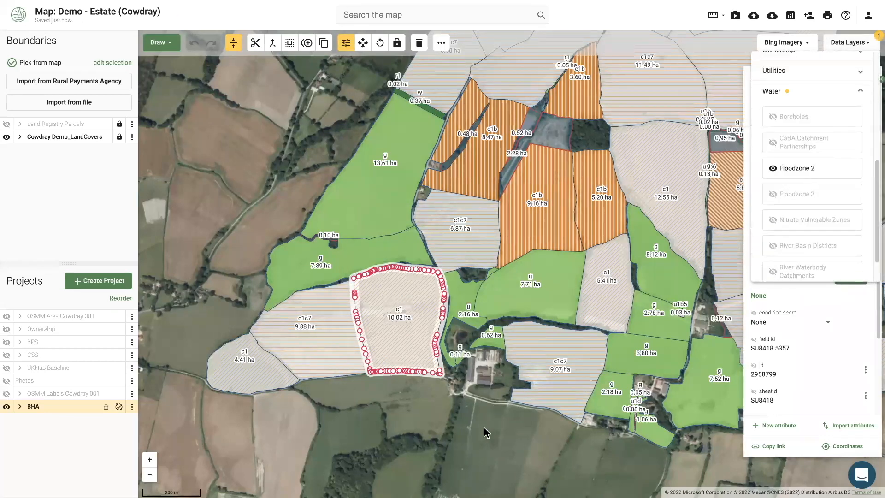
left_click(361, 408)
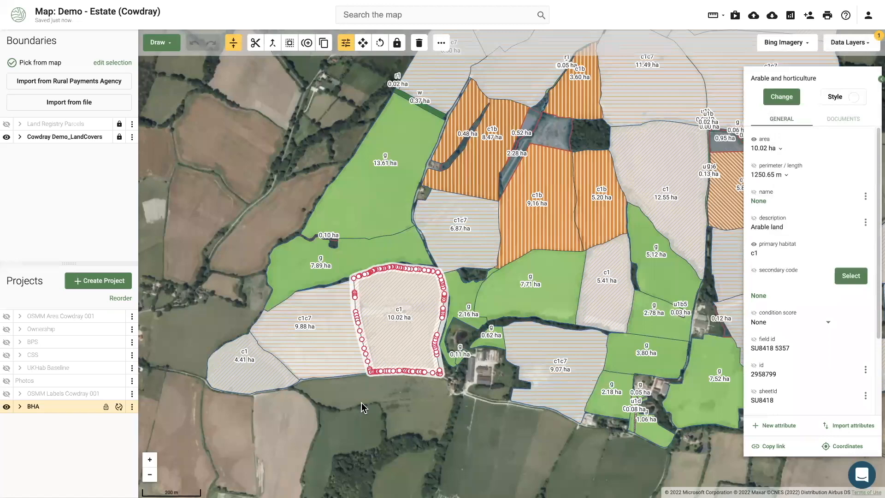
left_click(6, 406)
left_click(11, 139)
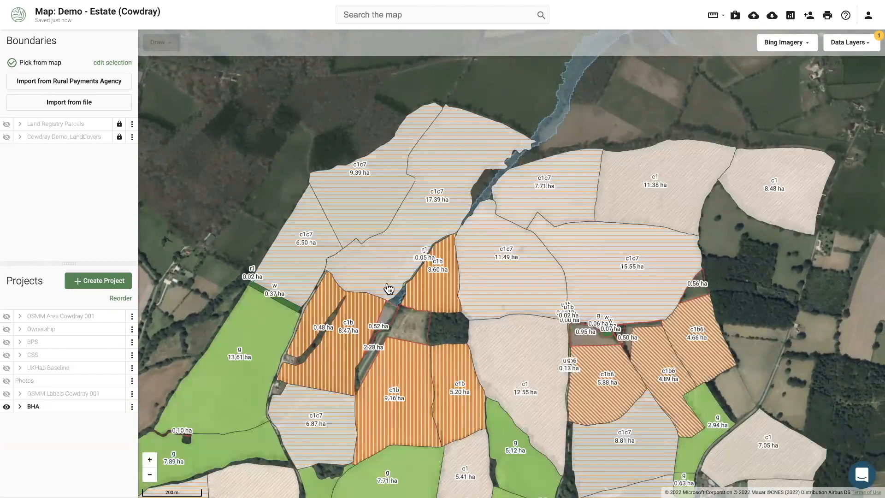
scroll(415, 263, "up", 2)
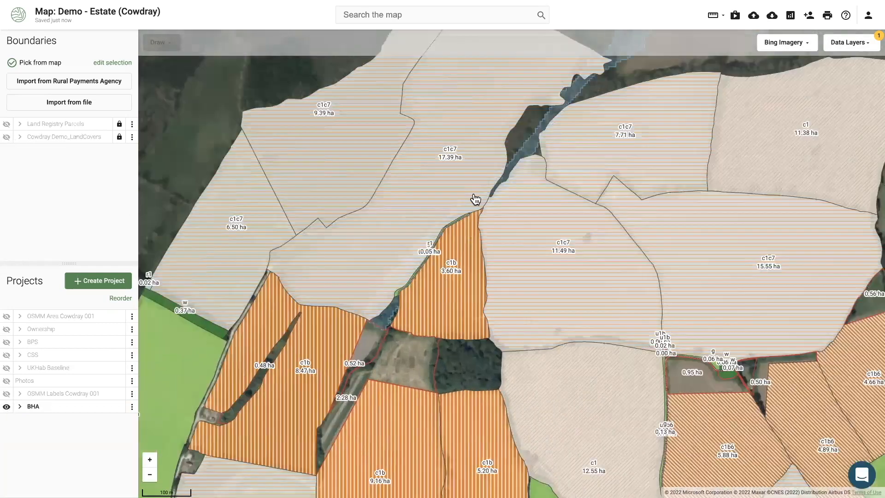
left_click(7, 407)
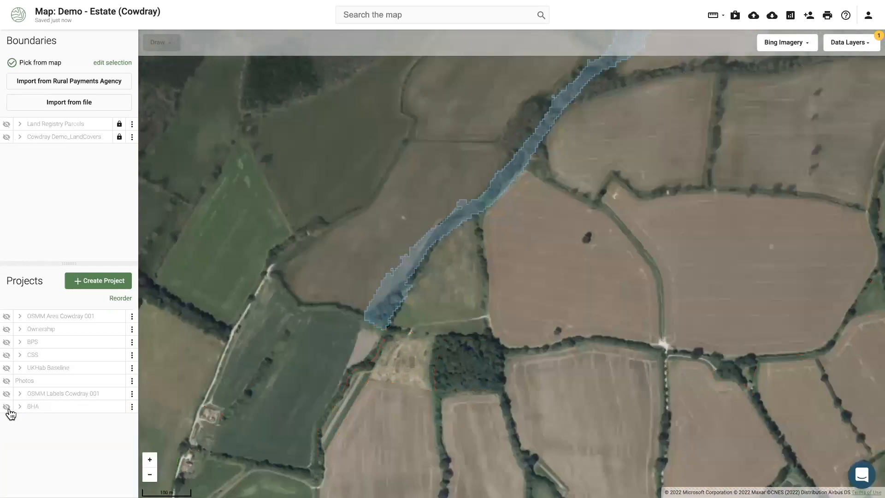
left_click(7, 406)
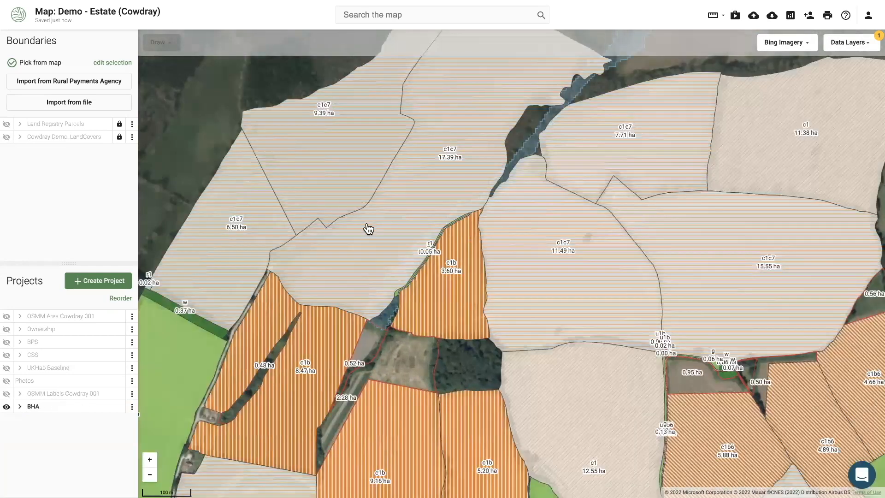
Copy the 17.39 ha c1c7 field into a new Land Management Plan project named 'Scenario 1 - Imp'
left_click(386, 230)
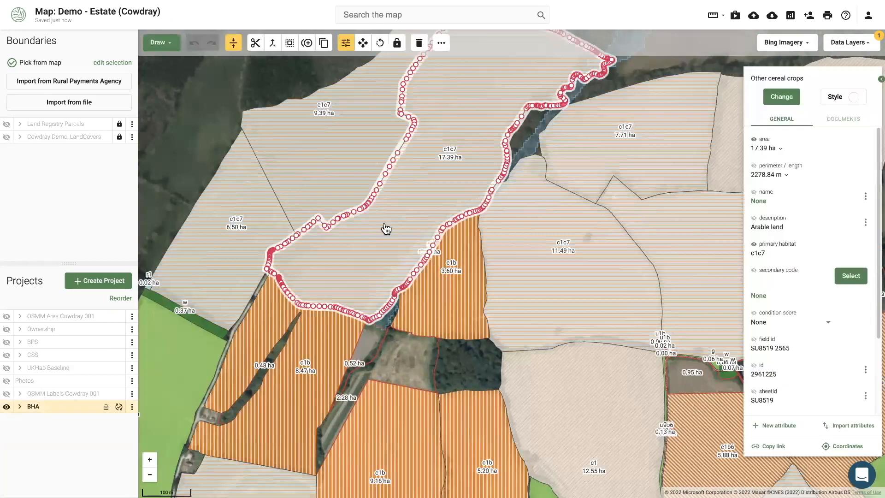
right_click(387, 229)
left_click(396, 290)
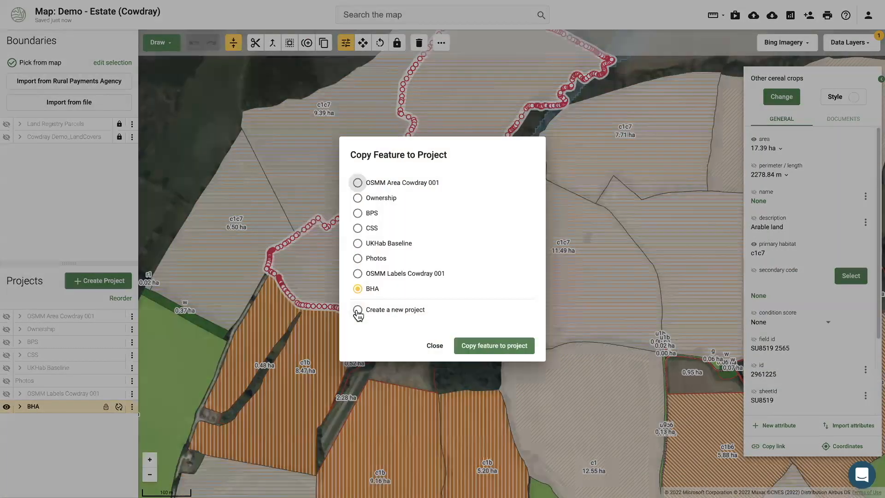
left_click(358, 311)
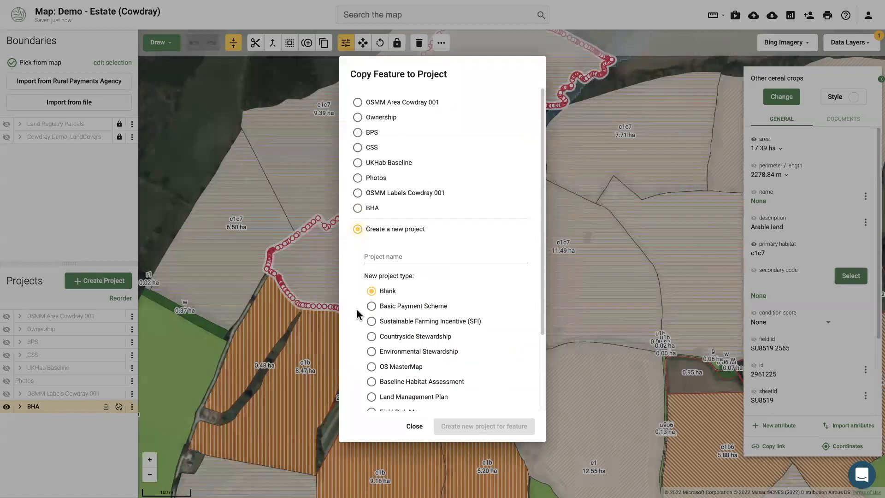
left_click(390, 254)
type("LMP")
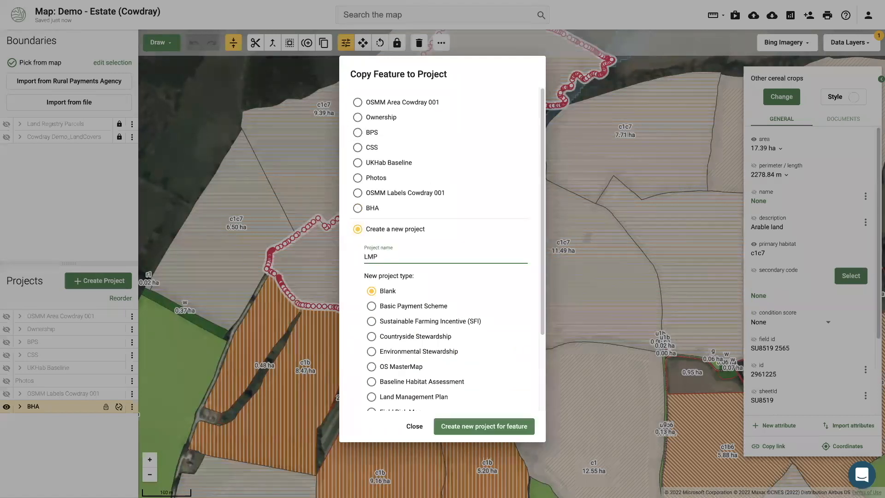
key("BackSpace")
key("BackSpace")
key("BackSpace")
type("Scenario 1 - Imp")
scroll(375, 369, "down", 3)
left_click(377, 330)
left_click(473, 426)
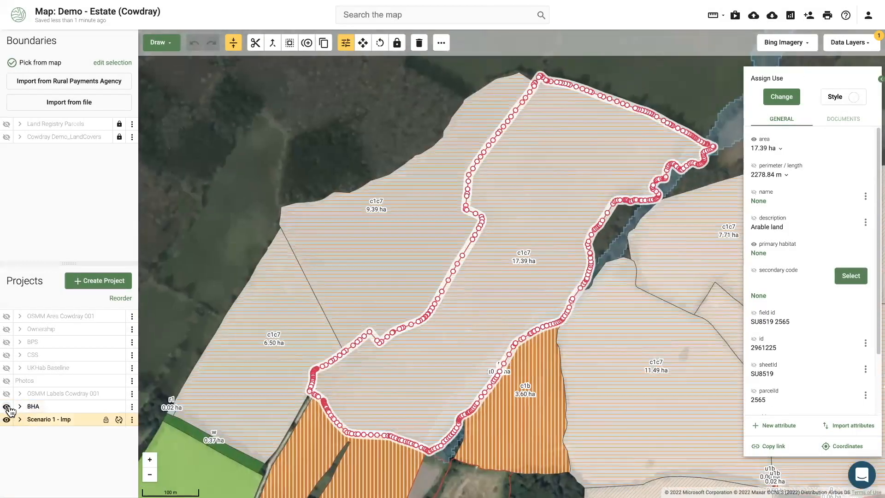
Hide the BHA layer and centre the map on the 17.39 ha field
left_click(7, 407)
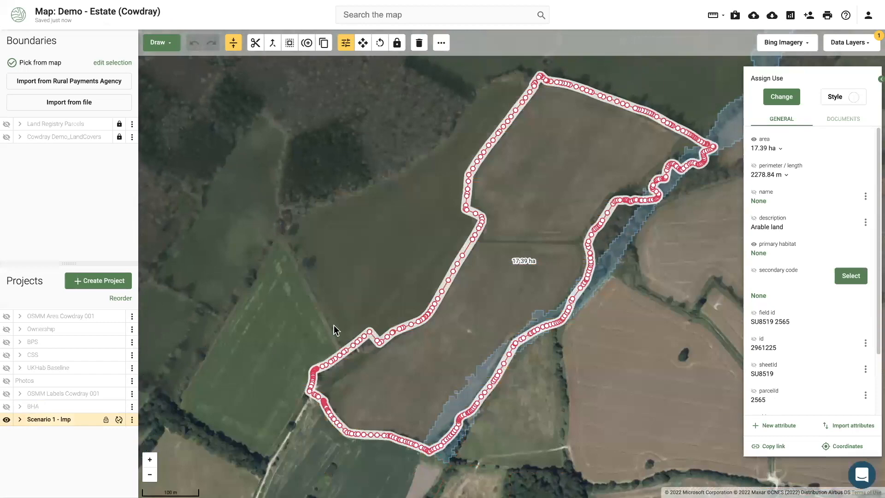
scroll(335, 325, "down", 5)
scroll(389, 315, "up", 2)
scroll(395, 233, "up", 2)
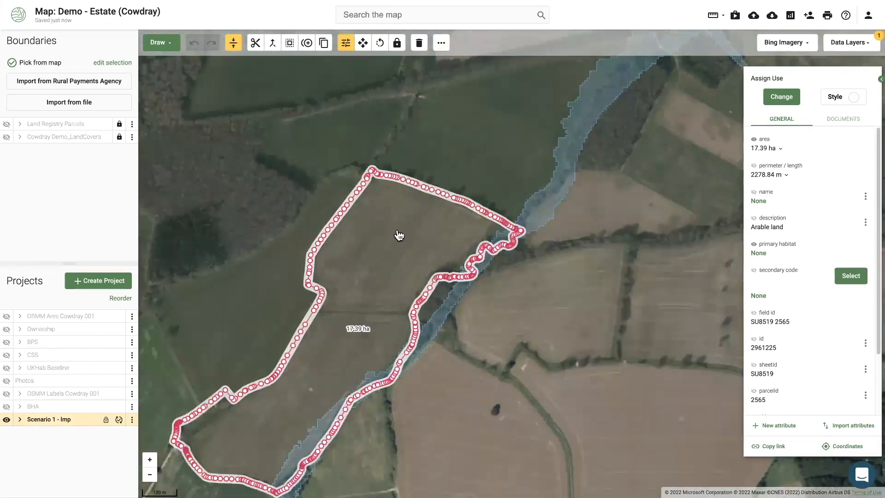
scroll(363, 280, "down", 1)
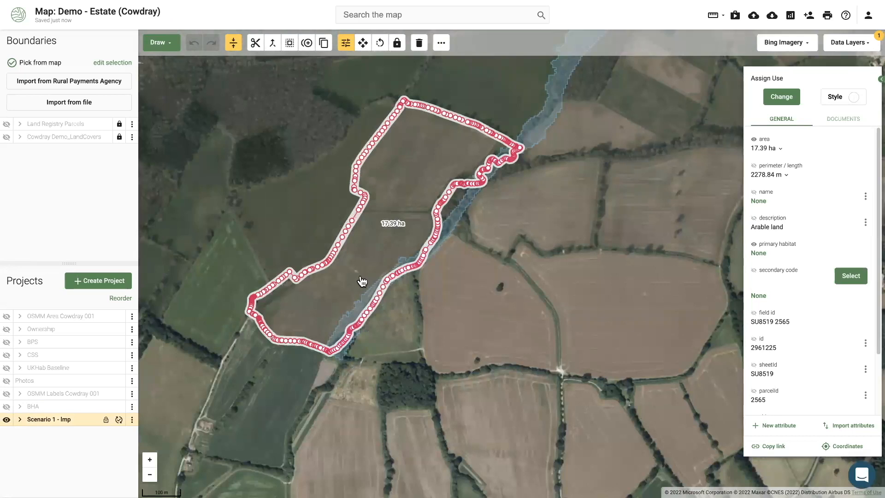
left_click_drag(363, 281, 400, 261)
Split the field with a line drawn along the river edge
right_click(387, 267)
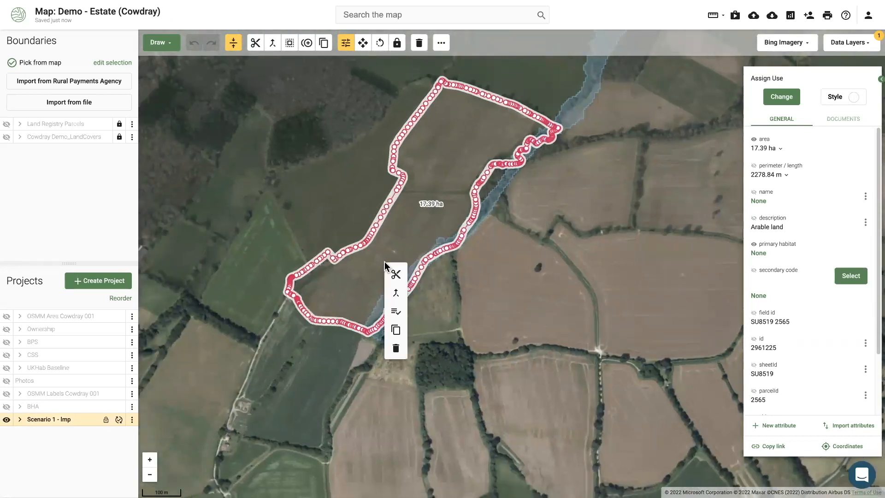
left_click(393, 275)
left_click(348, 339)
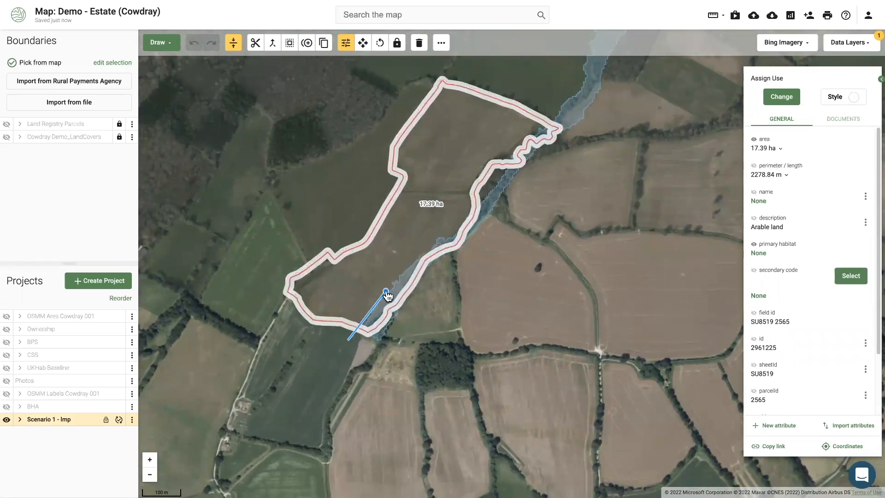
left_click(408, 266)
left_click(442, 237)
double_click(501, 187)
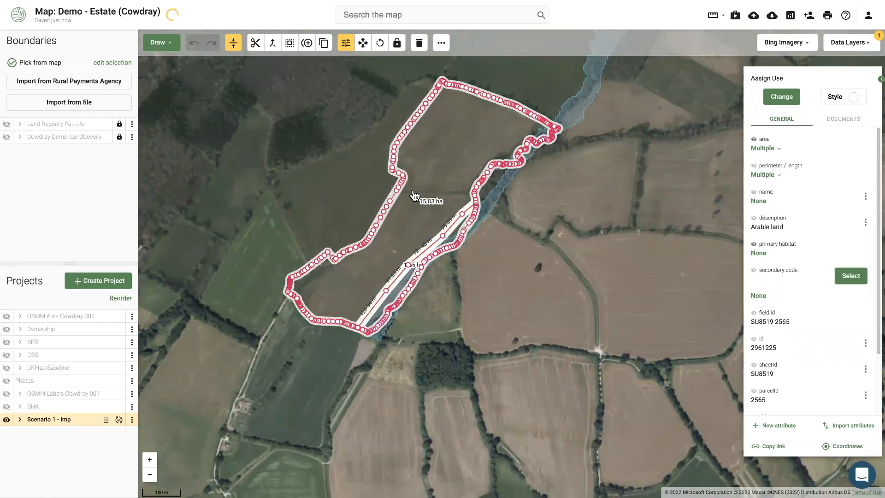
Inspect the resulting 1.55 ha riverside strip and 15.83 ha field
left_click(308, 201)
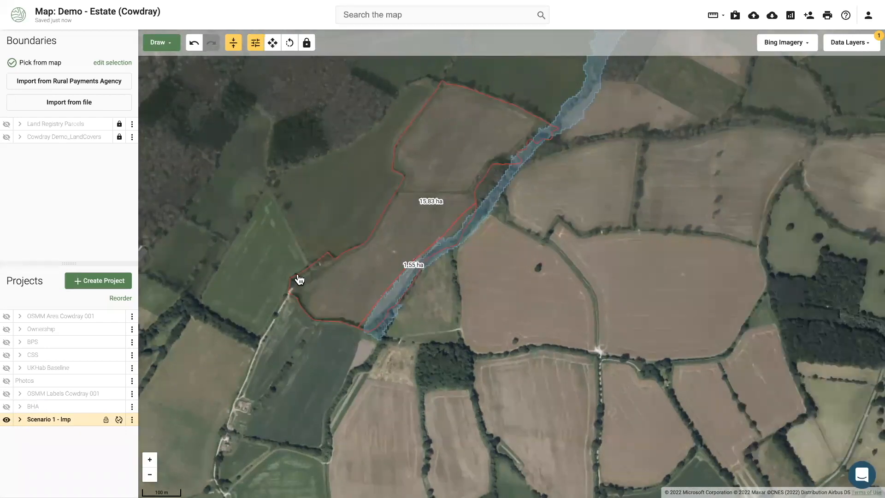
scroll(299, 279, "up", 1)
scroll(302, 281, "up", 2)
scroll(403, 320, "down", 3)
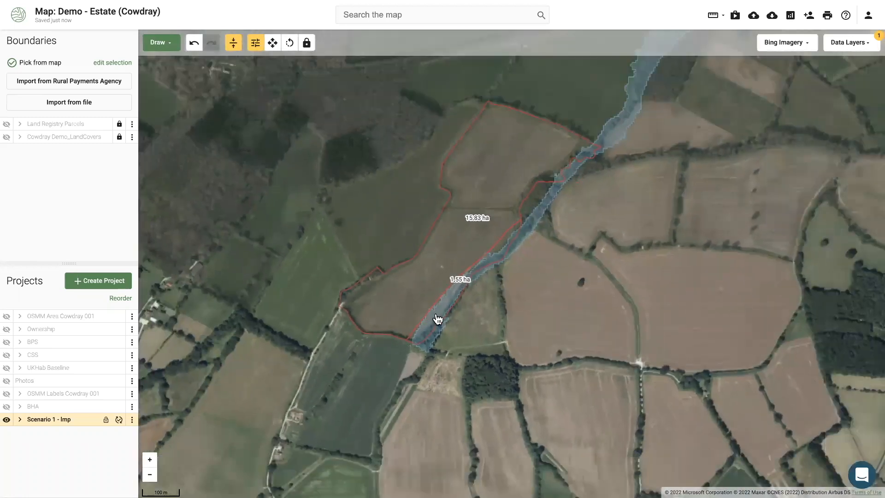
left_click(435, 318)
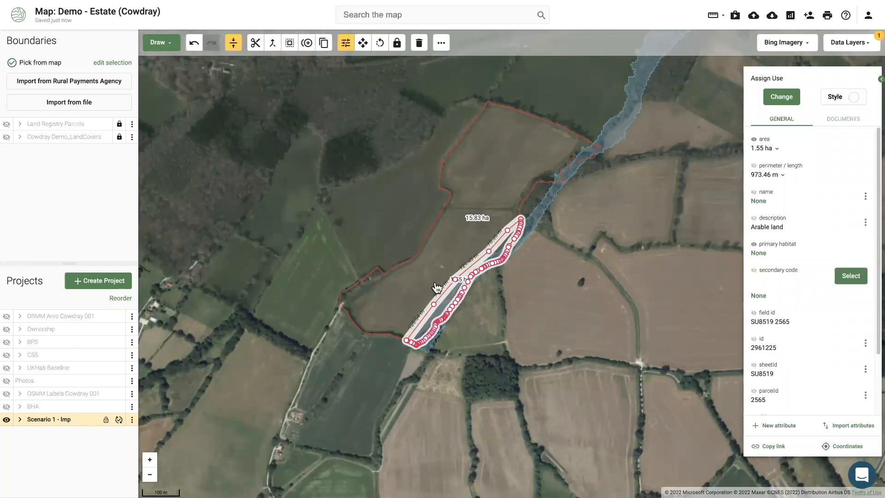
scroll(433, 300, "up", 2)
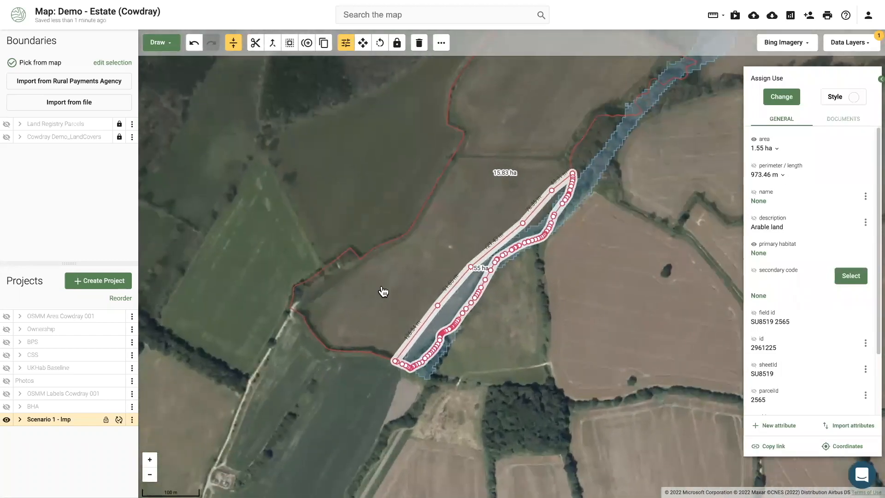
left_click(461, 235)
Code the 15.83 ha field as c1c: Cereal crops
left_click(789, 100)
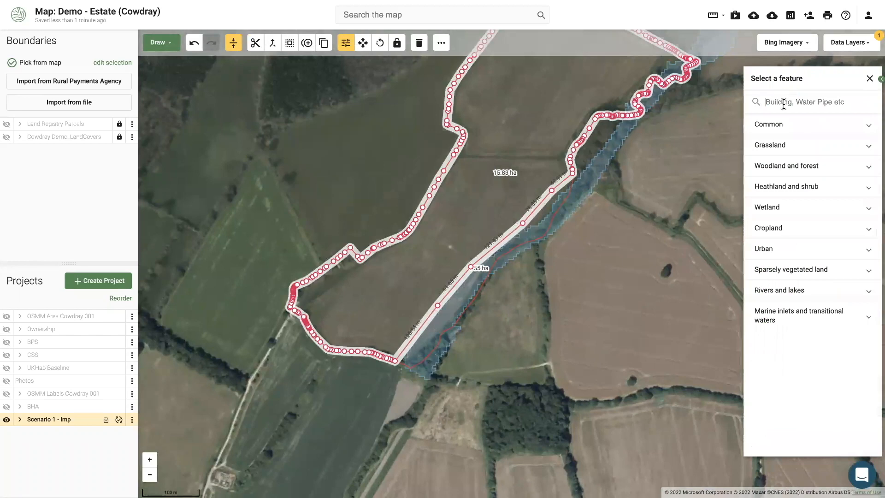
type("c1c")
left_click(795, 125)
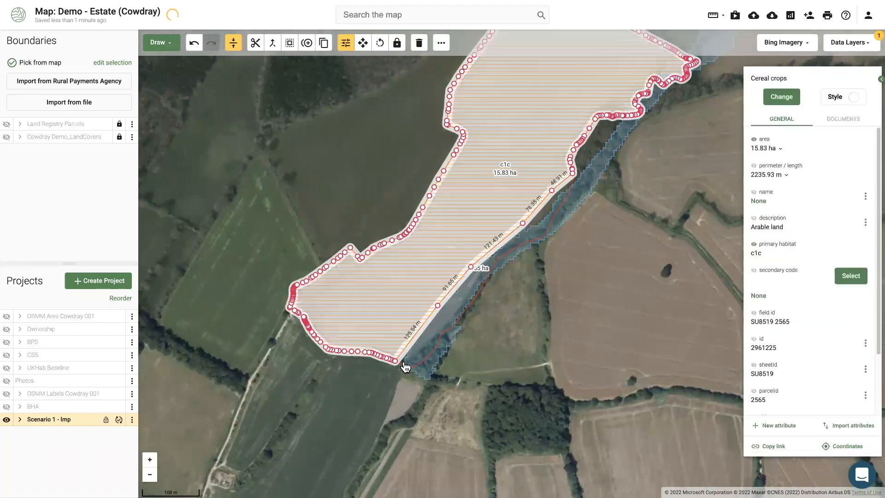
Code the 1.55 ha riverside strip as w: Woodland
left_click(423, 353)
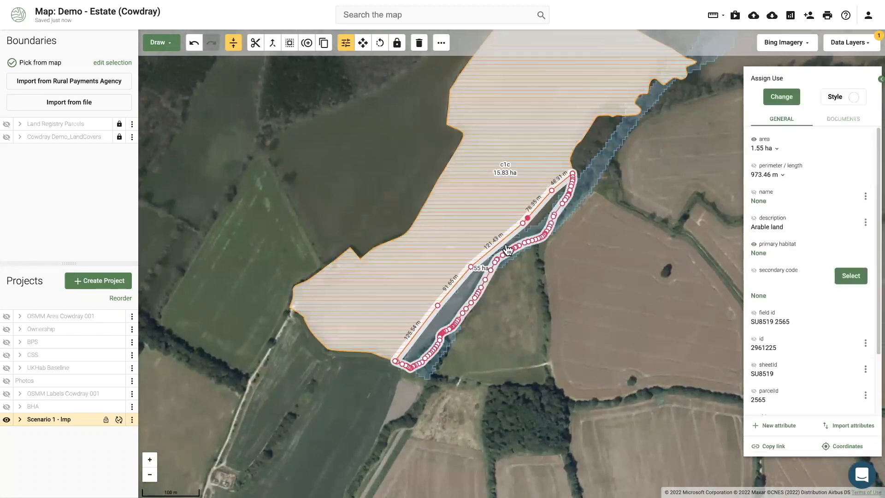
left_click(782, 98)
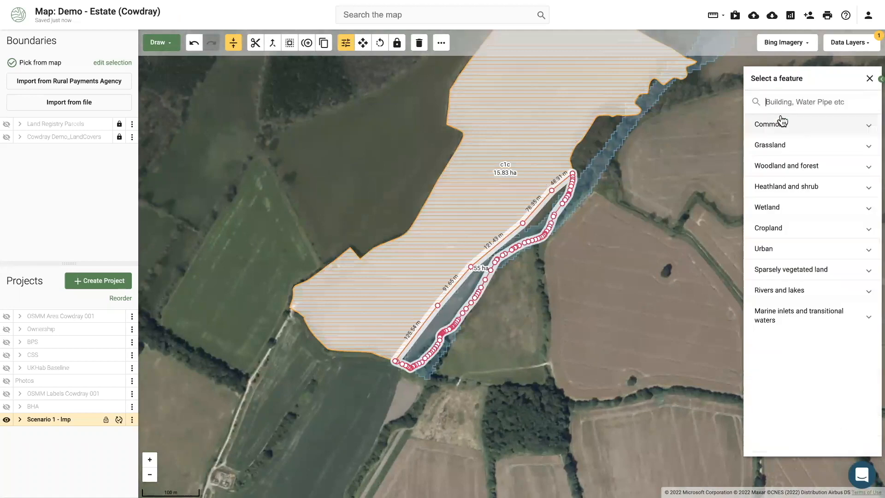
type("wood")
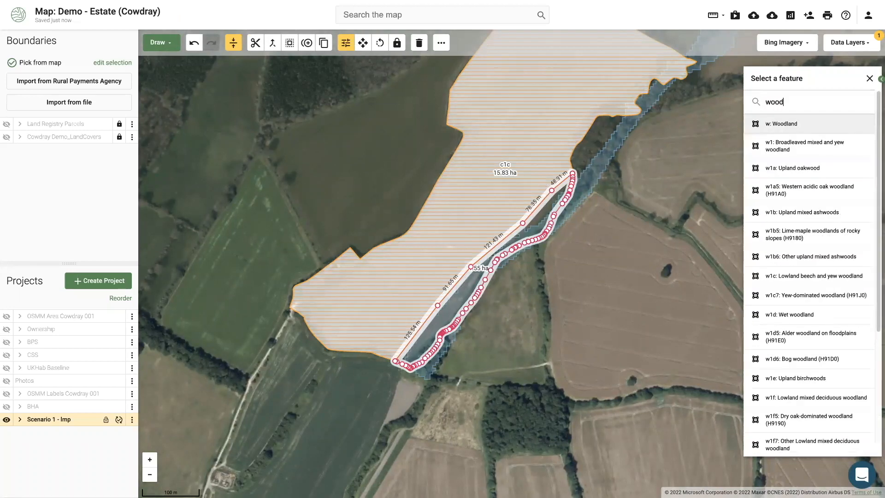
left_click(779, 125)
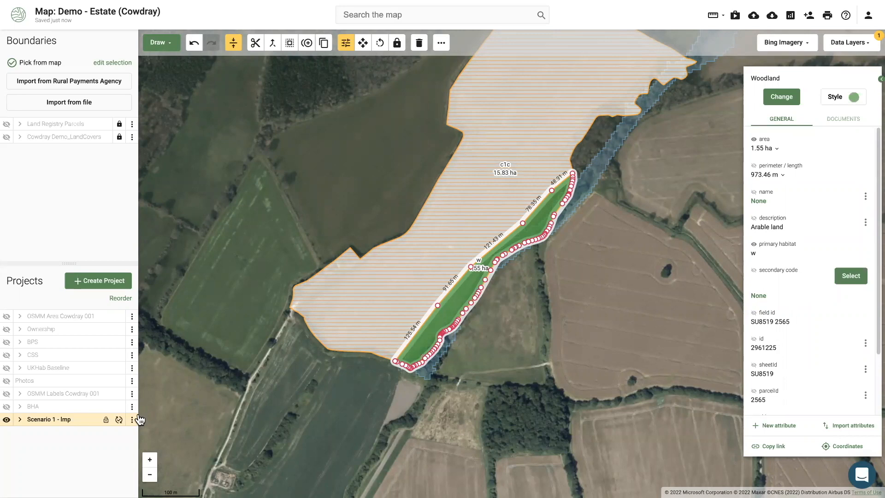
left_click(315, 412)
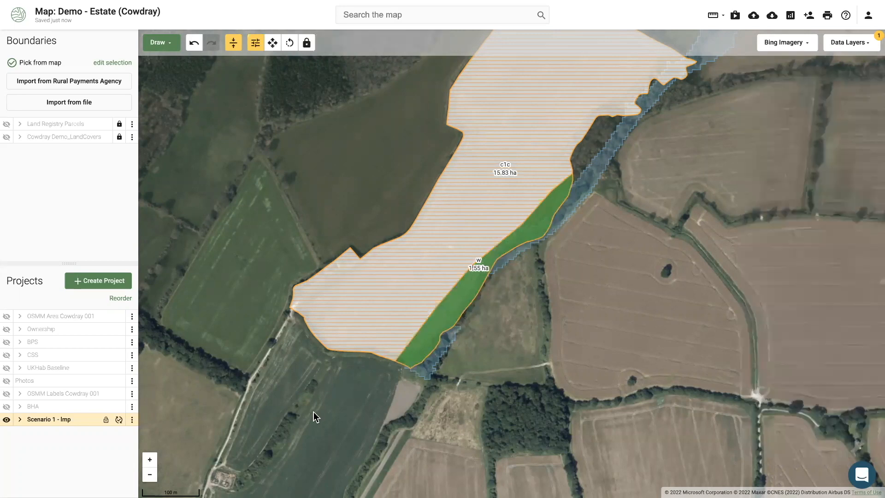
scroll(313, 413, "down", 3)
left_click_drag(305, 444, 310, 381)
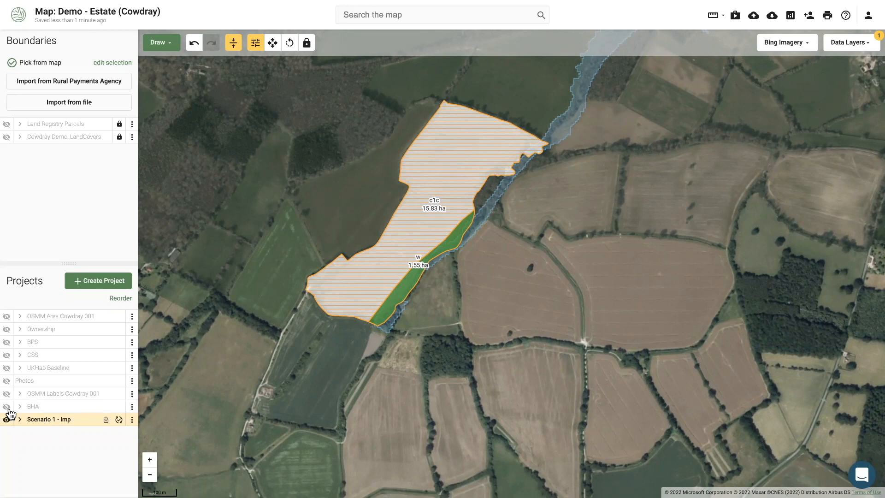
Show the BHA layer and pan across its habitat parcels, such as c1b and c1b6
left_click(8, 407)
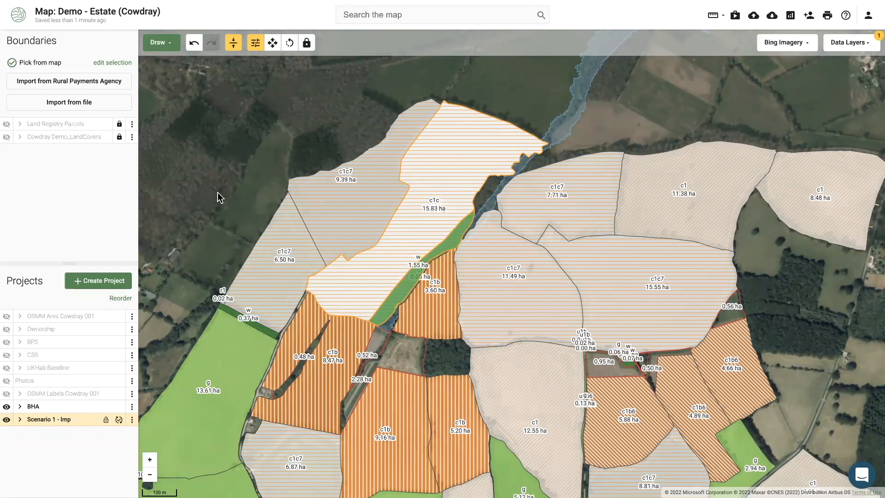
left_click_drag(218, 192, 226, 132)
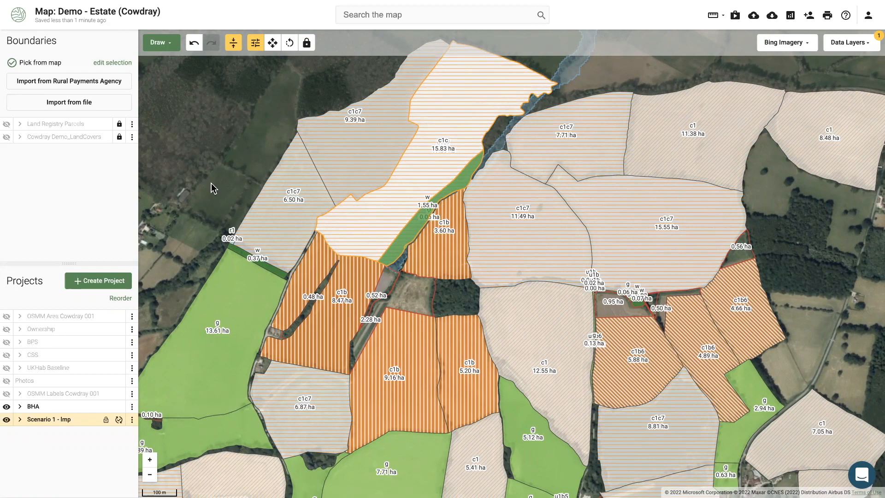
left_click_drag(226, 168, 232, 165)
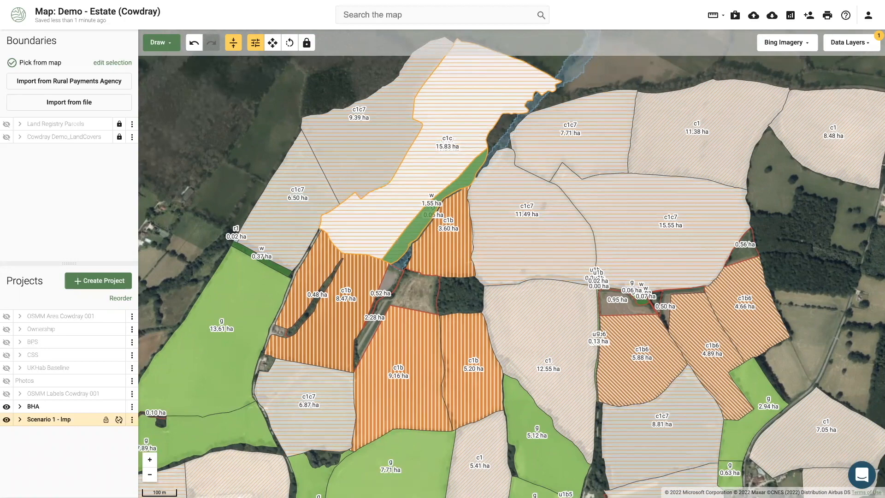
left_click_drag(183, 199, 194, 171)
Zoom out and pan until Scenario 1 - Imp and every BHA habitat parcel fit in view
scroll(201, 222, "down", 1)
scroll(201, 222, "down", 3)
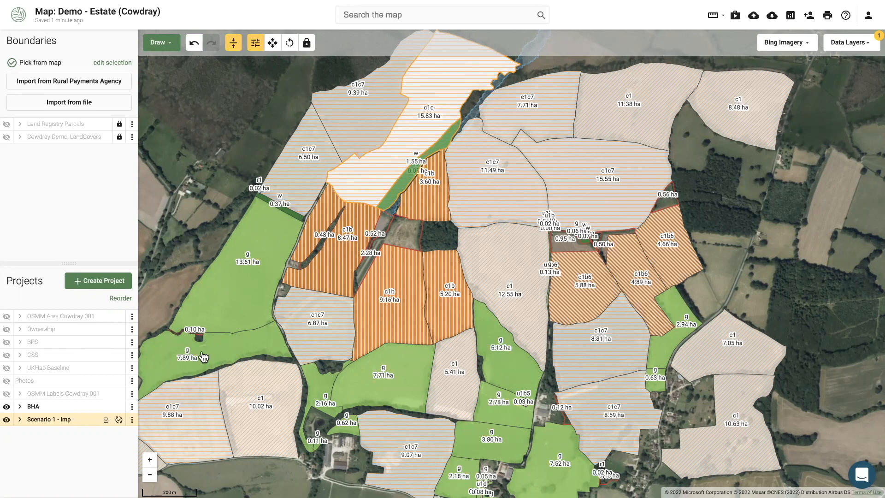
left_click_drag(196, 261, 225, 212)
left_click_drag(192, 247, 201, 242)
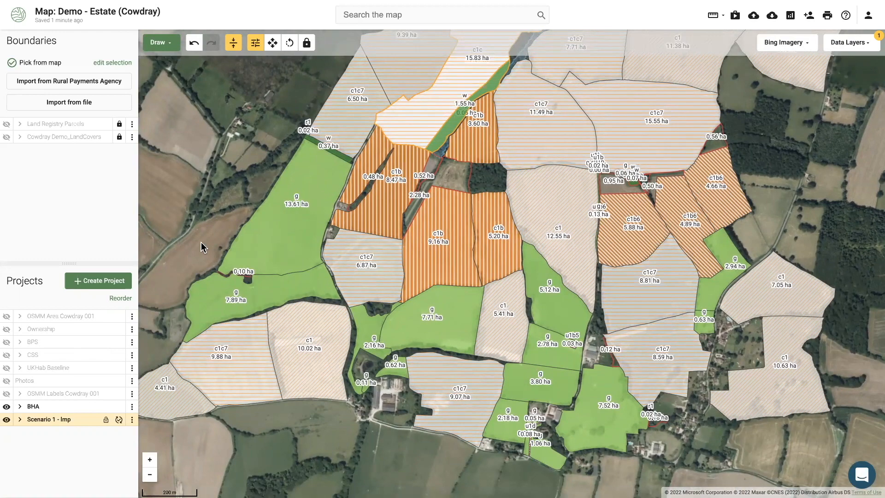
scroll(200, 240, "down", 1)
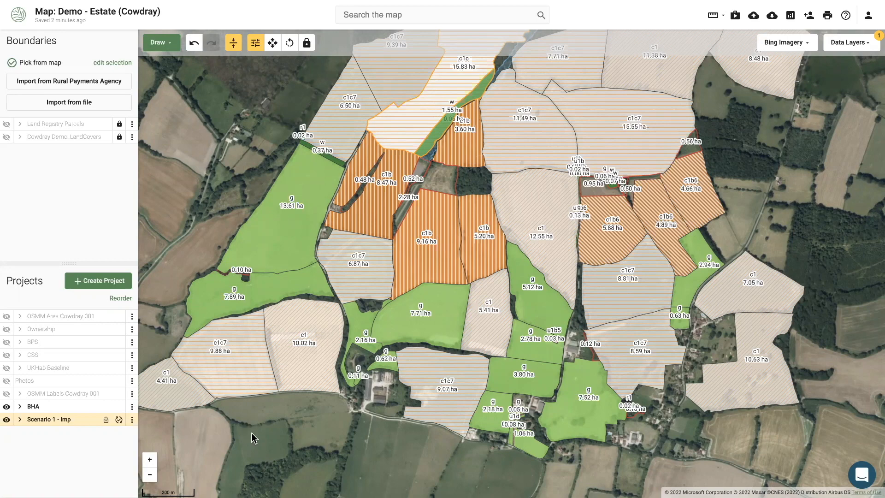
scroll(252, 430, "down", 3)
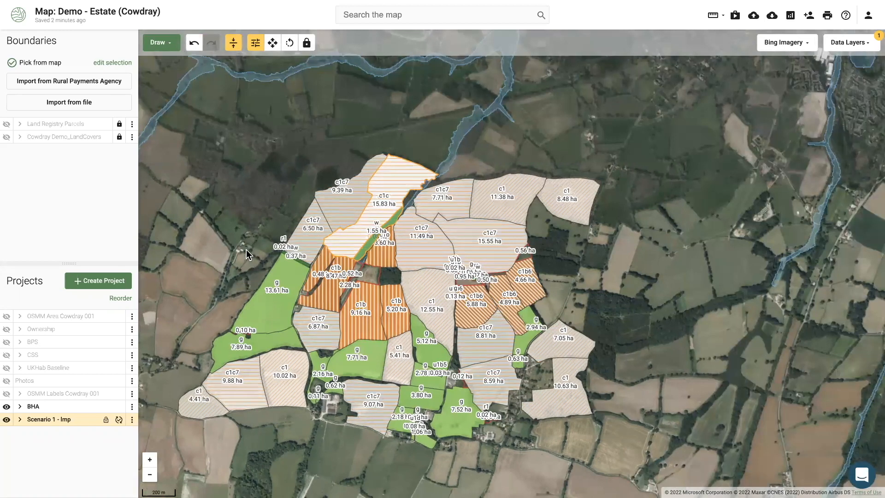
left_click_drag(245, 207, 259, 206)
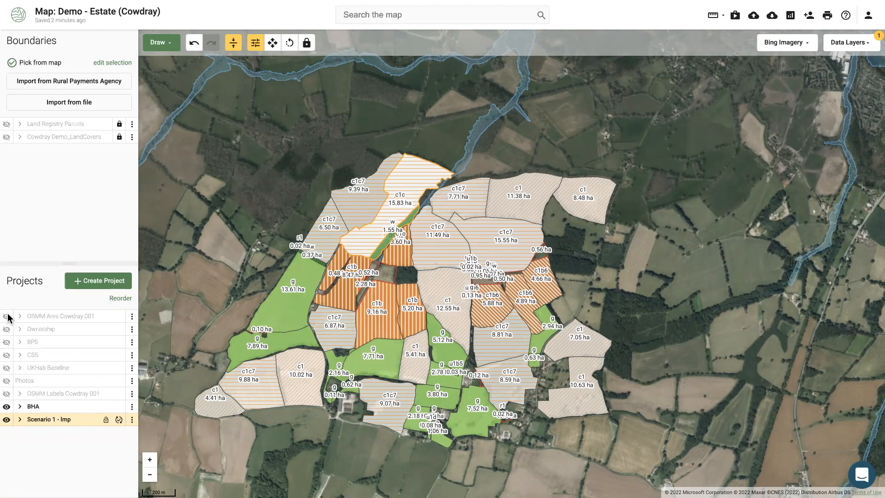
Show only the red Ownership boundary, hiding Scenario 1 - Imp and BHA, and start a new project
left_click(7, 329)
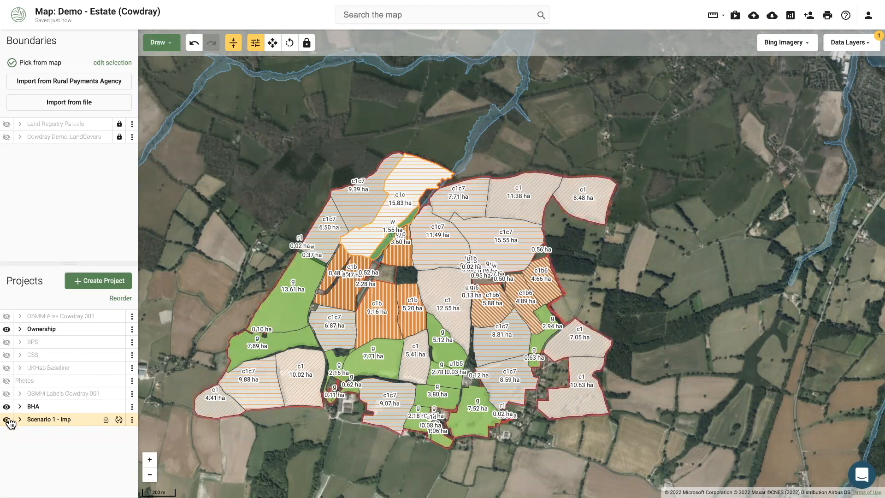
left_click(7, 418)
left_click(7, 408)
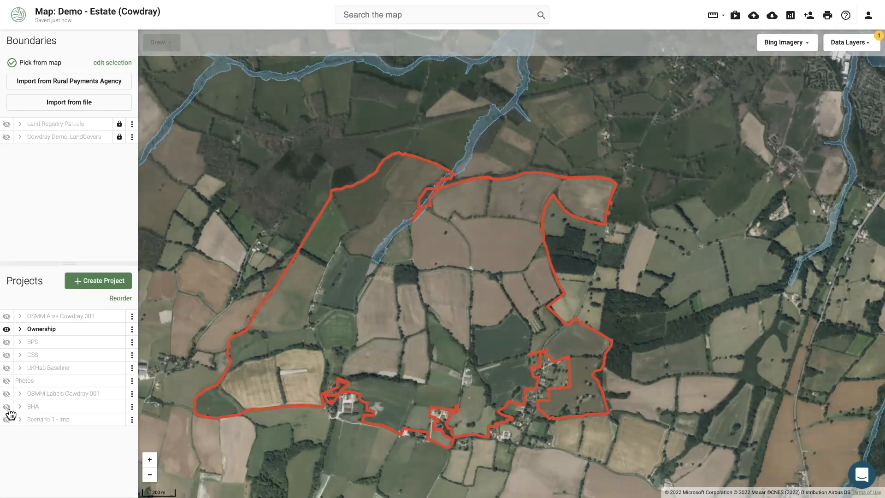
left_click_drag(285, 372, 316, 349)
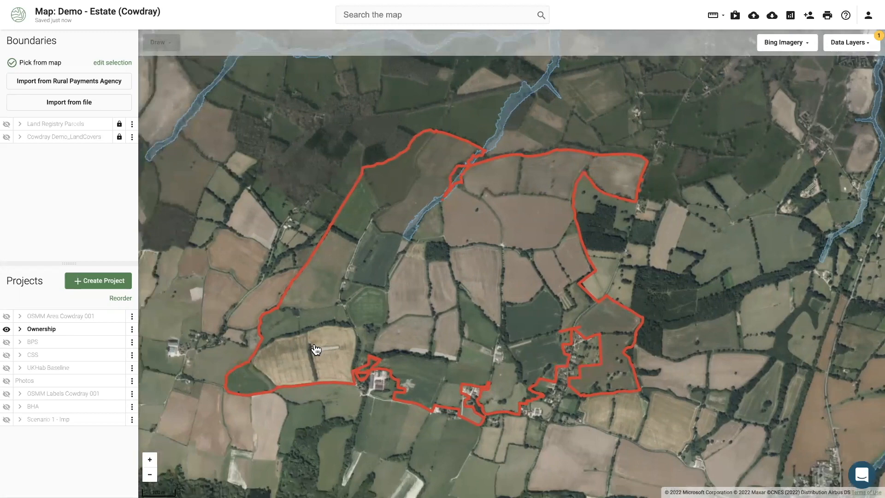
scroll(315, 349, "up", 2)
left_click_drag(315, 349, 375, 285)
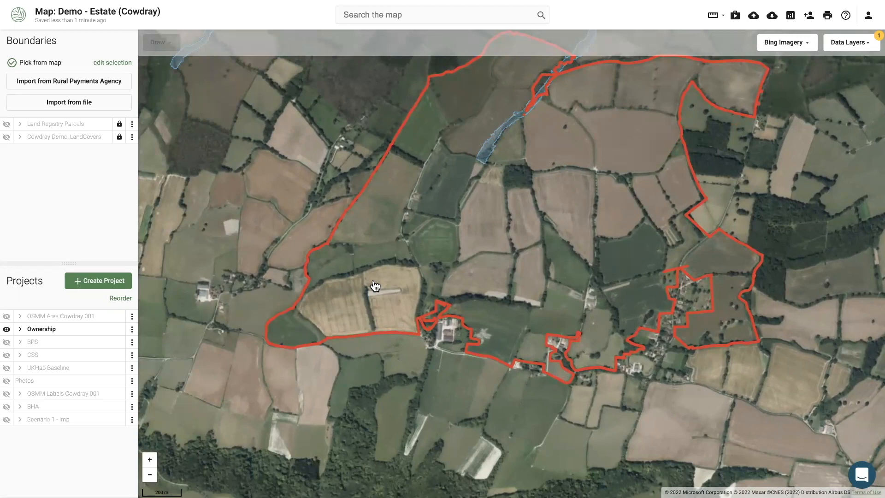
left_click(116, 281)
scroll(147, 373, "down", 3)
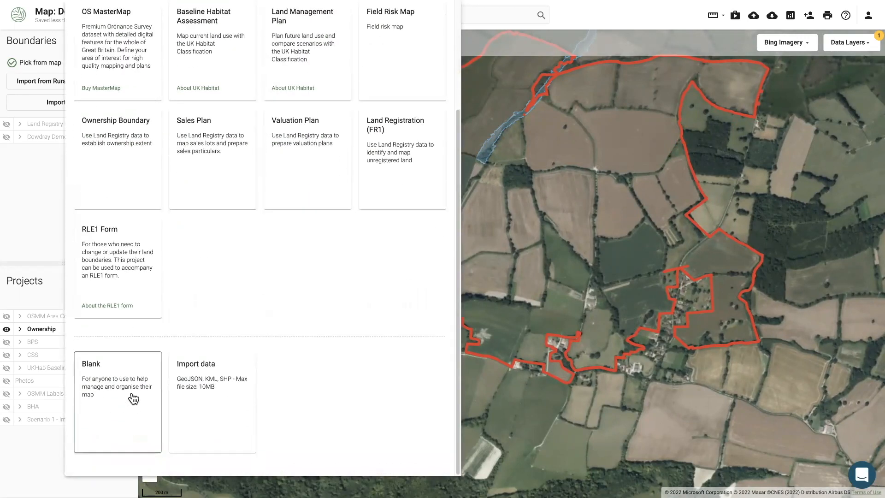
In a new Blank project, draw a four-point 255.66 m line across a field
left_click(134, 399)
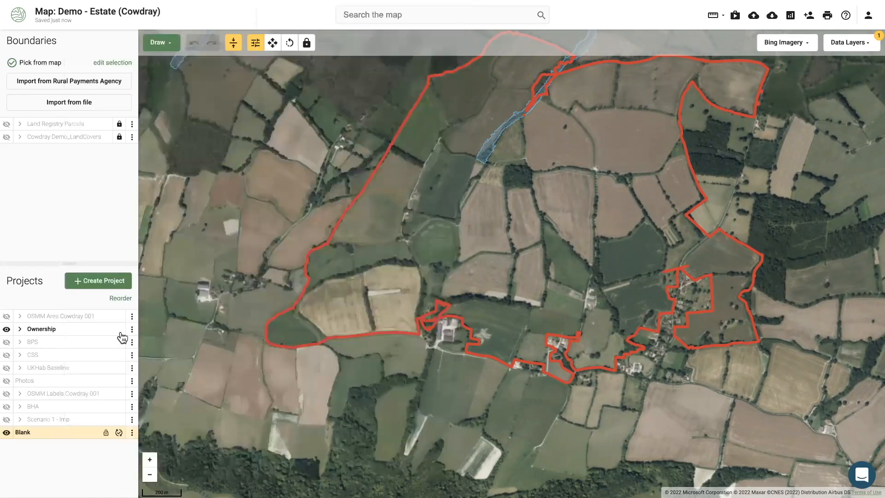
left_click(167, 45)
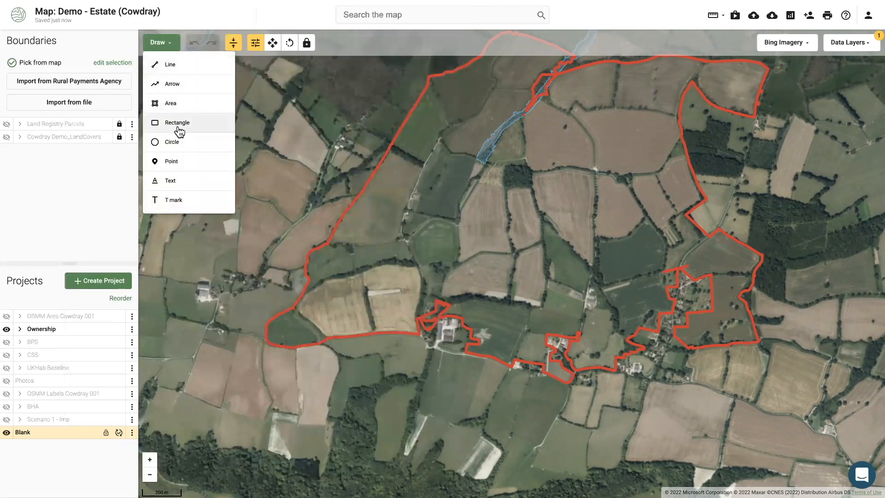
left_click(199, 104)
scroll(354, 259, "up", 3)
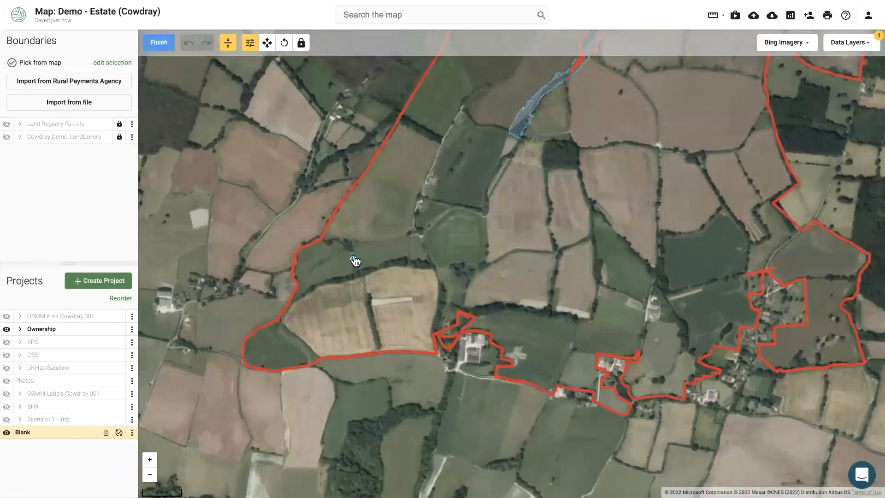
left_click(352, 231)
left_click(378, 248)
left_click(420, 250)
left_click(441, 255)
left_click(159, 42)
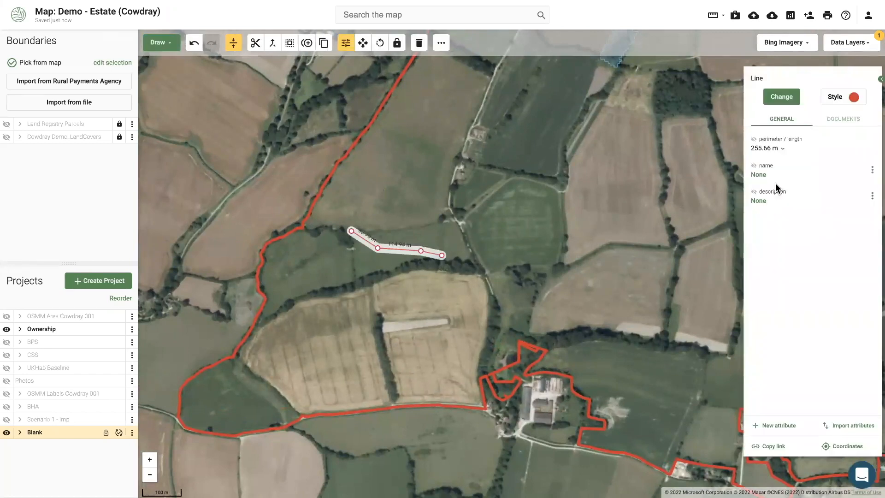
Classify the new line as a Utility Water pipe
left_click(782, 97)
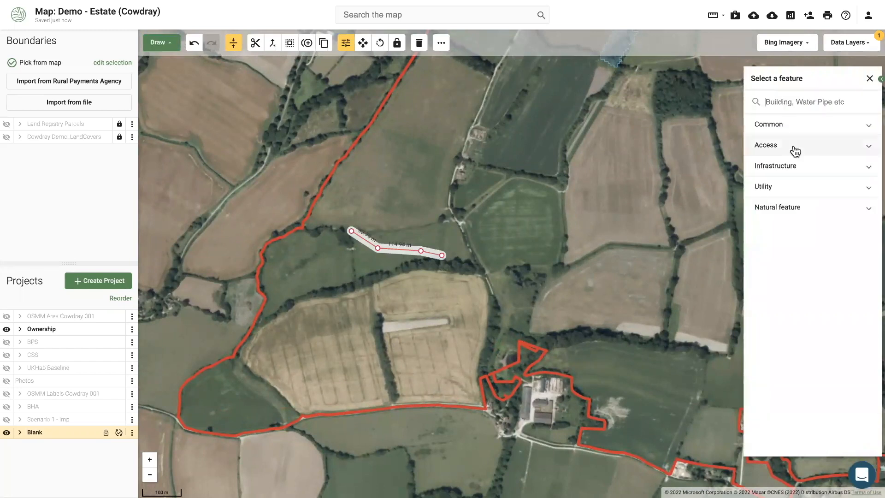
left_click(782, 196)
left_click(790, 245)
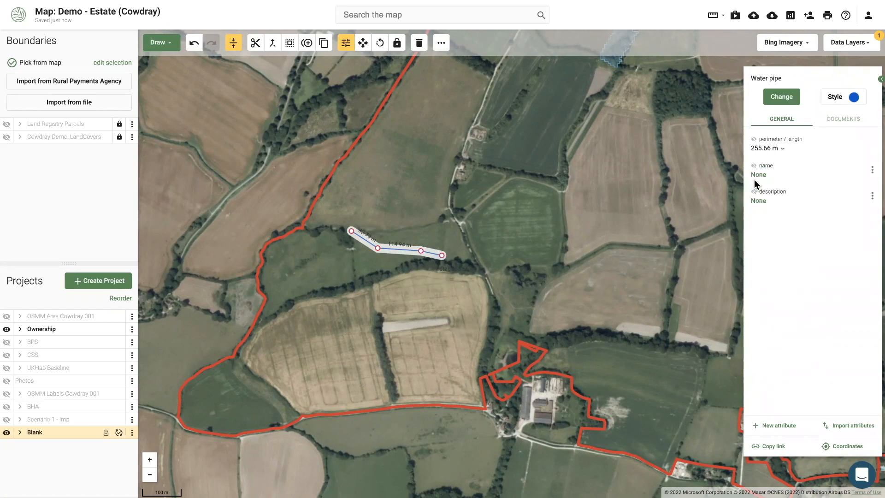
left_click(400, 298)
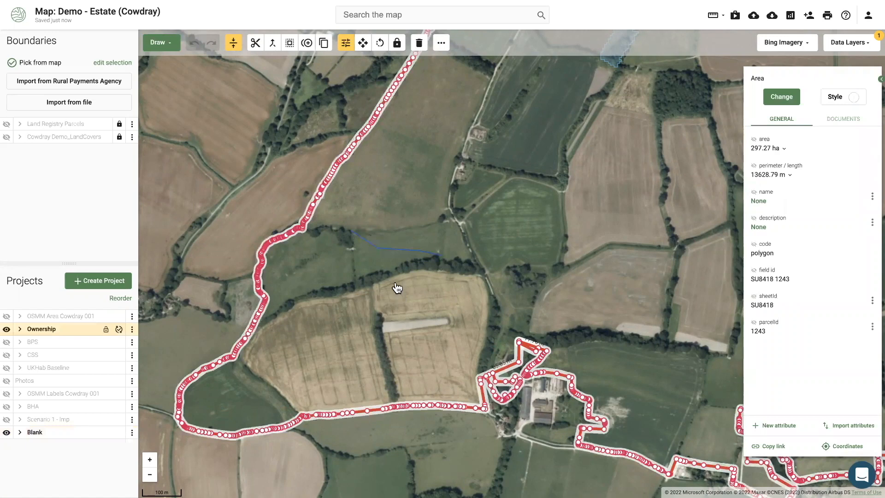
Select the 255.66 m water pipe line and list its Utility feature types
left_click(225, 200)
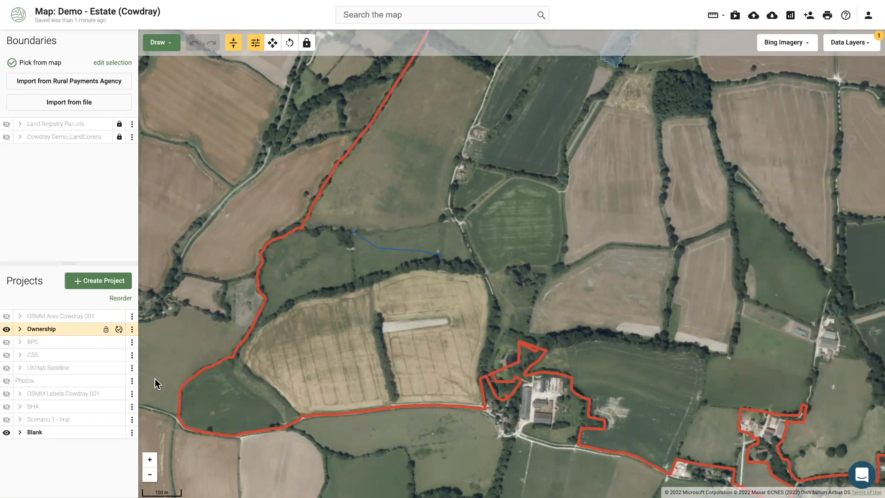
left_click_drag(210, 284, 220, 264)
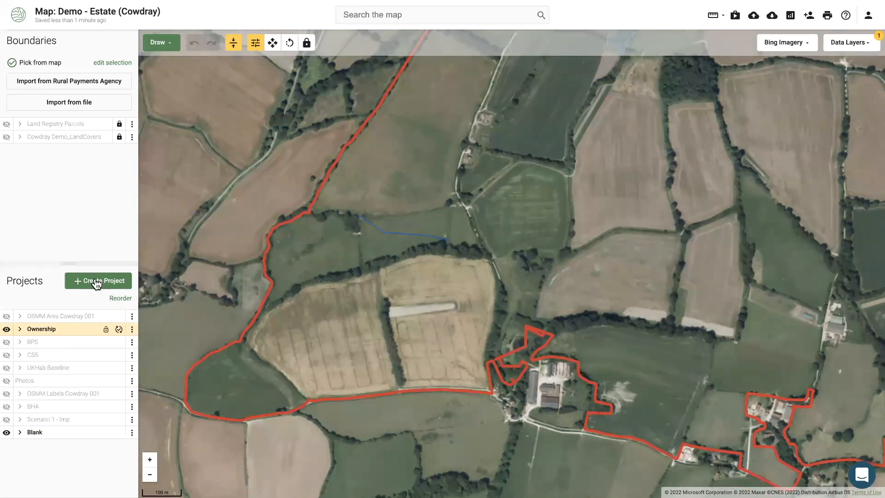
left_click(396, 234)
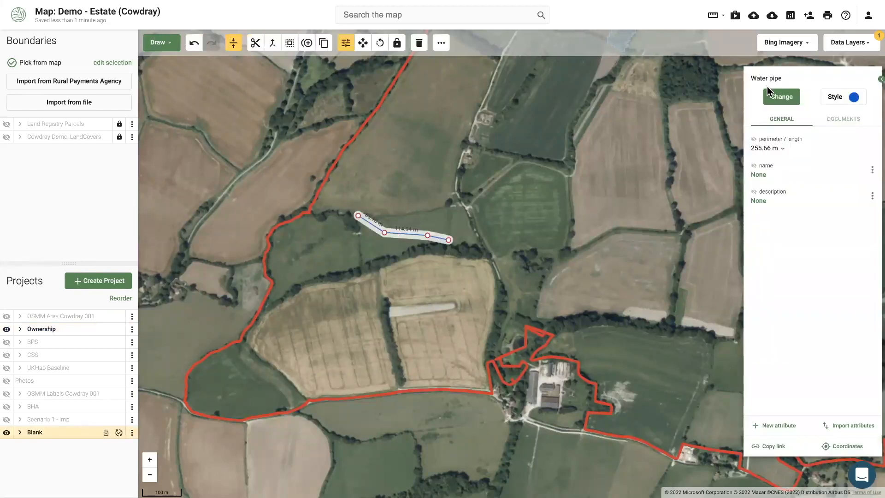
left_click(783, 96)
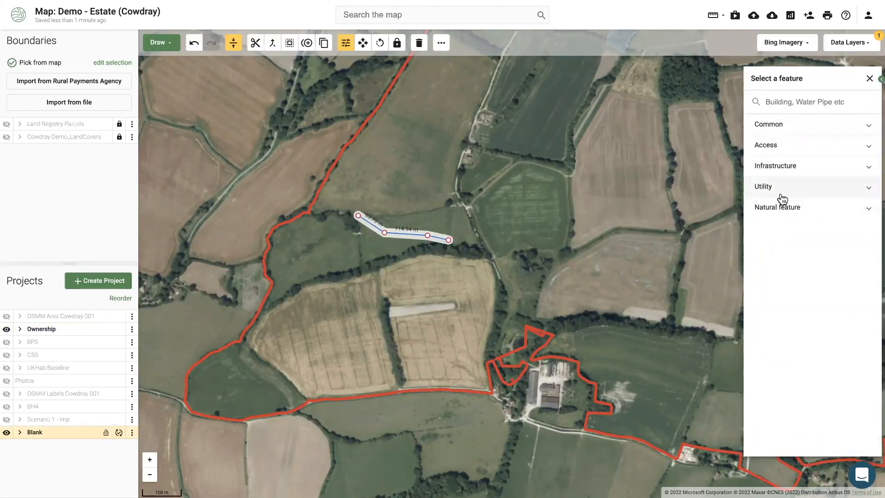
left_click(773, 210)
left_click(777, 192)
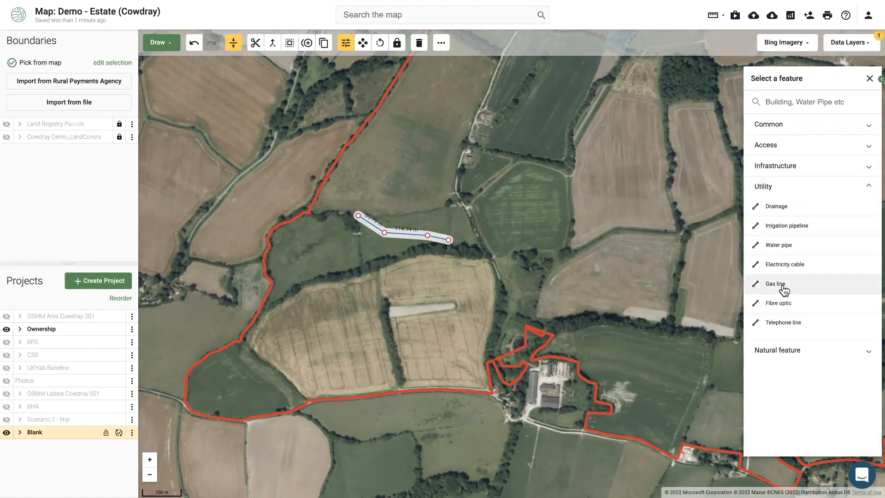
Draw a triangular area with three corners in the field
left_click(160, 48)
left_click(172, 112)
left_click(307, 235)
left_click(365, 273)
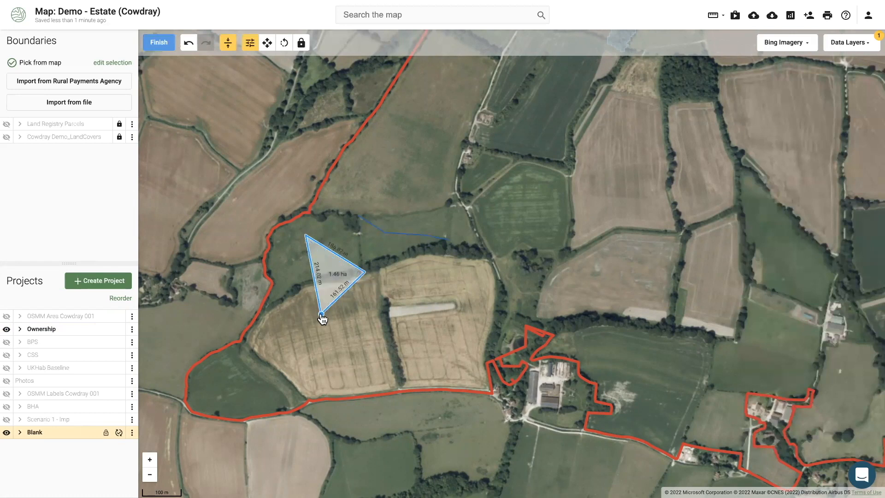
left_click(322, 317)
left_click(158, 42)
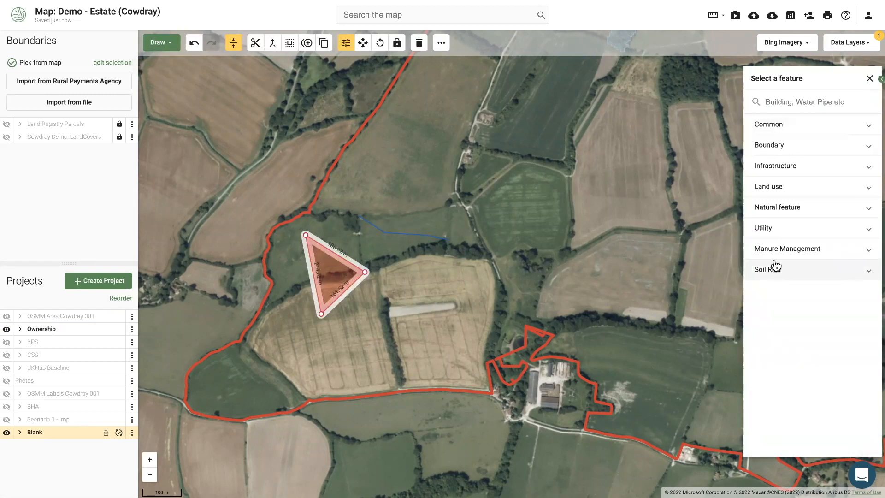
Dismiss the feature list and bring up the 255.66 m water pipe's details
left_click(781, 170)
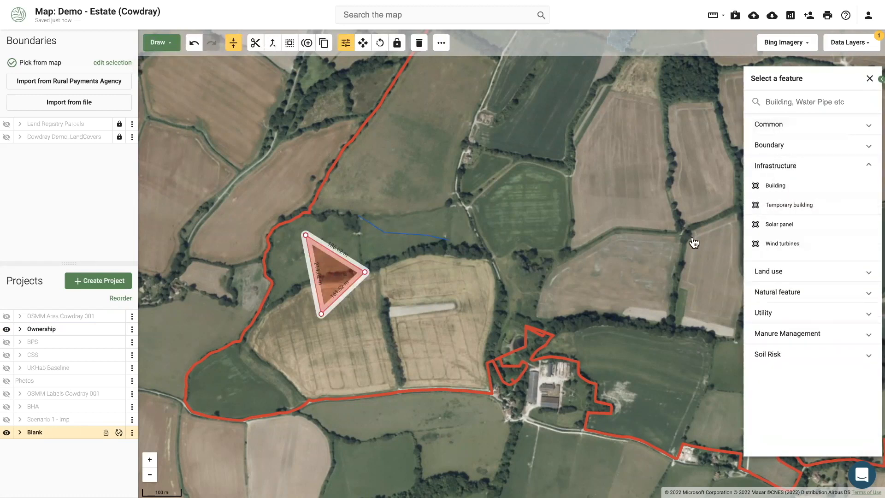
left_click(272, 179)
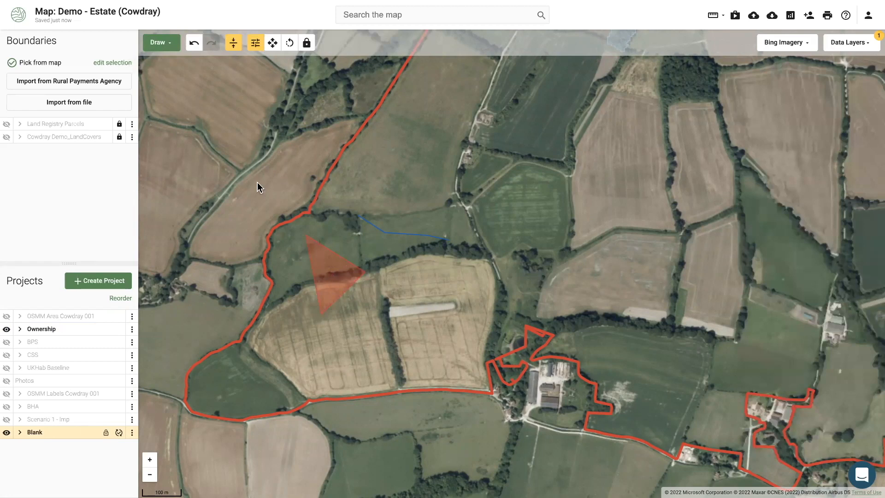
left_click_drag(254, 196, 246, 171)
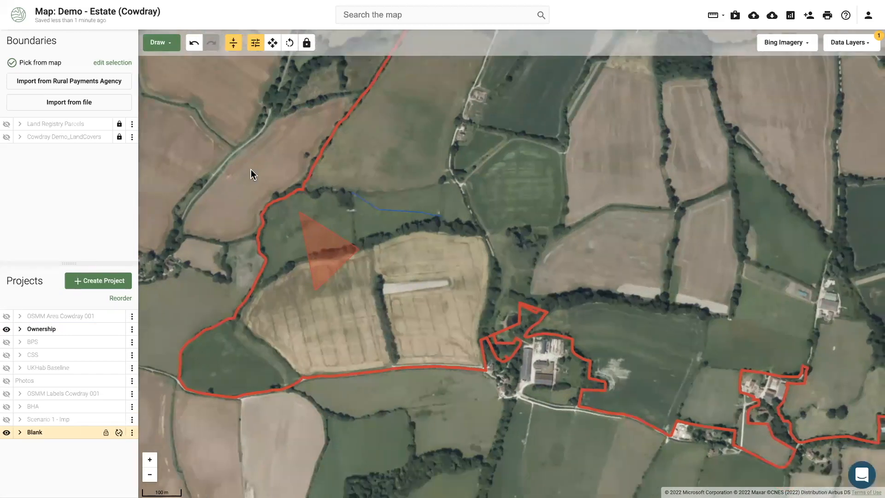
left_click(377, 211)
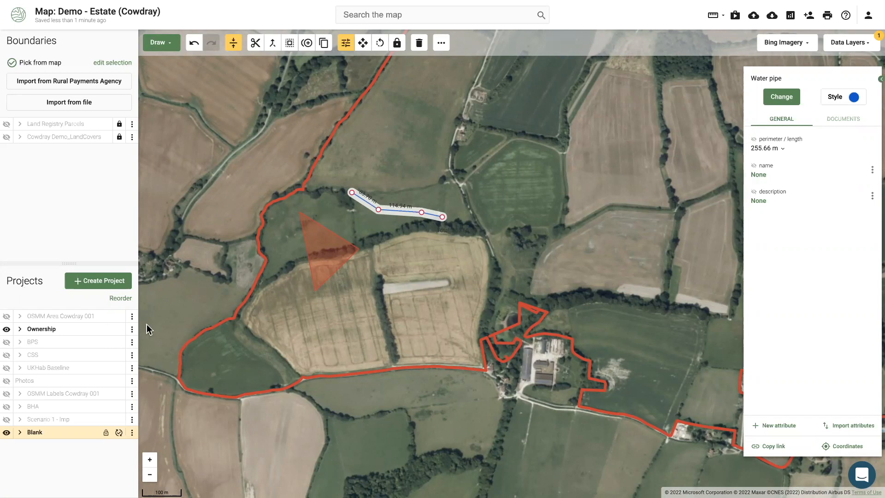
Turn on the National Grid Gas Pipes and Overhead Lines utility data layers
left_click(832, 46)
scroll(814, 162, "down", 5)
left_click(804, 174)
left_click(803, 171)
left_click(789, 249)
scroll(798, 226, "down", 2)
left_click(803, 210)
left_click(804, 233)
scroll(806, 256, "down", 3)
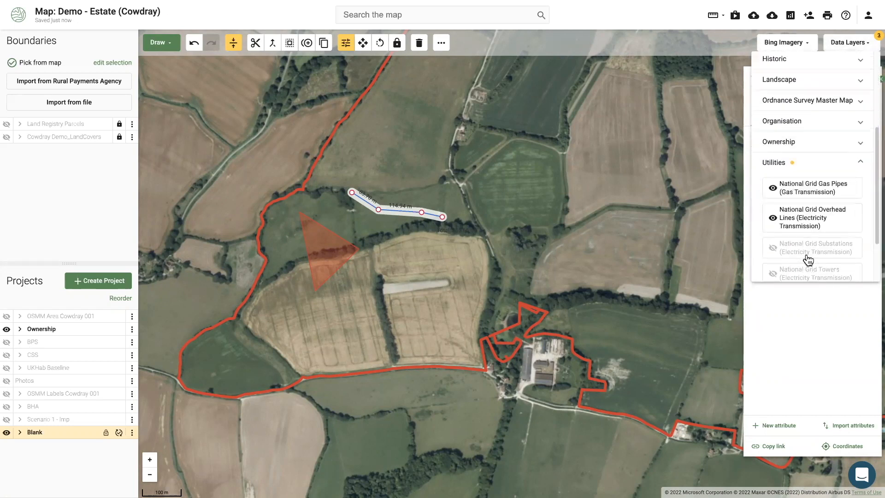
Turn on National Grid Towers, Substations and Underground Cables, then zoom out over the region
left_click(793, 210)
left_click(792, 190)
left_click(798, 241)
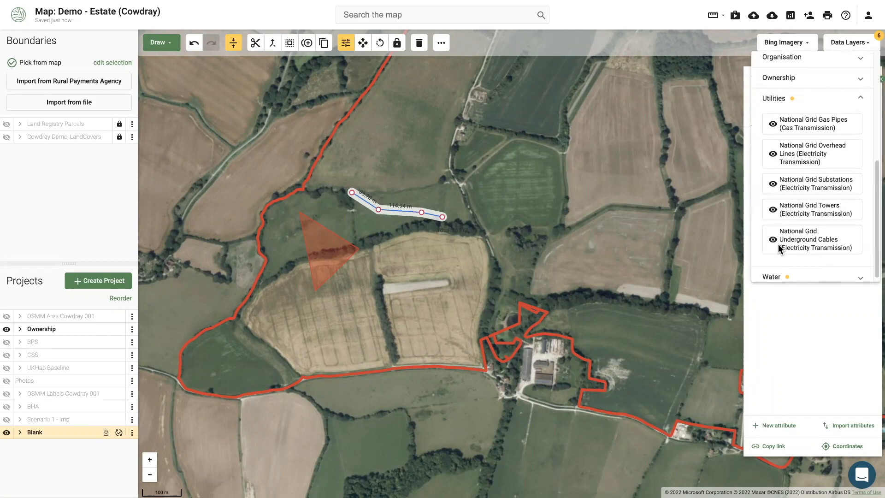
left_click(420, 404)
scroll(419, 400, "down", 5)
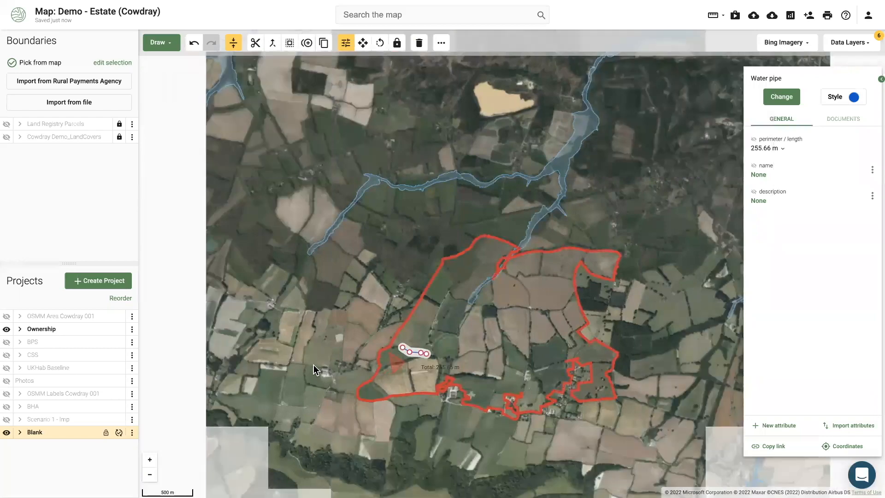
scroll(314, 365, "down", 5)
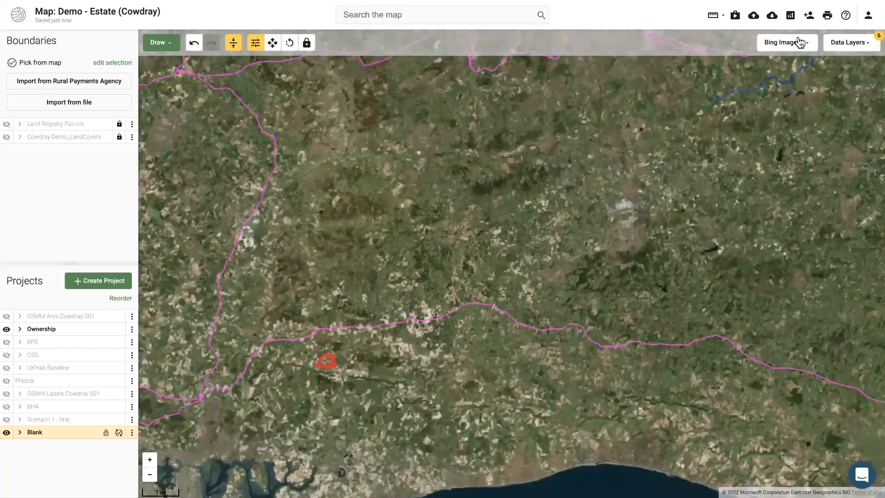
Switch the basemap to Ordnance Survey Light and show the BOLNEY - LOVEDEAN overhead line's details
left_click(795, 42)
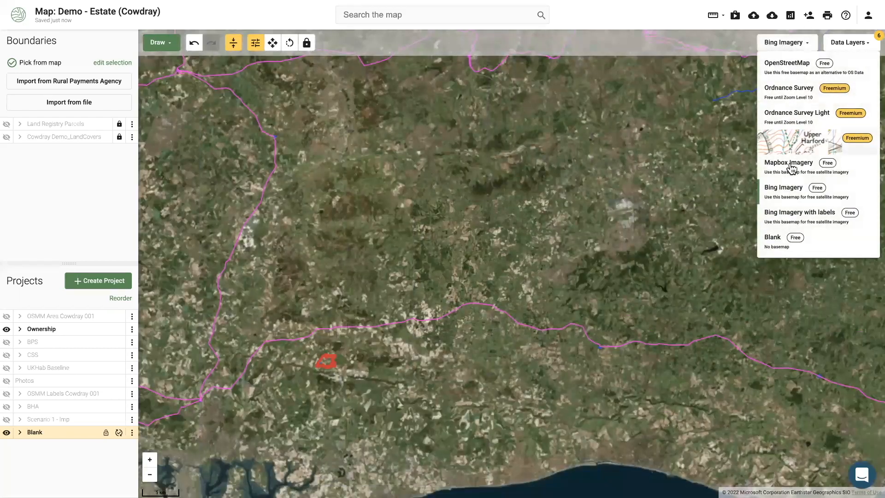
left_click(785, 123)
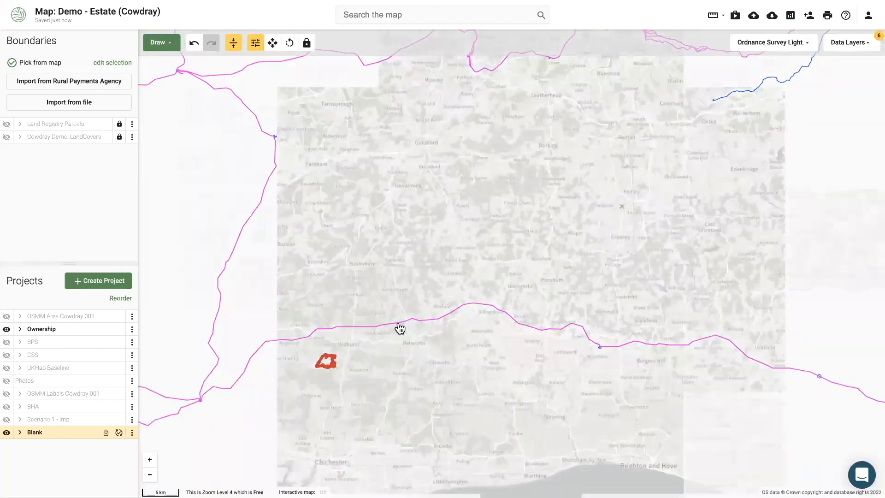
left_click(397, 325)
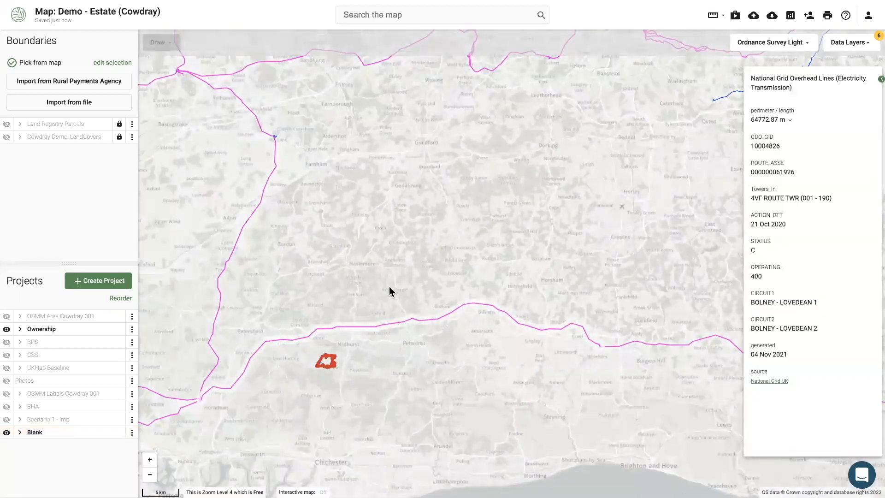
left_click_drag(340, 285, 431, 303)
scroll(432, 303, "down", 2)
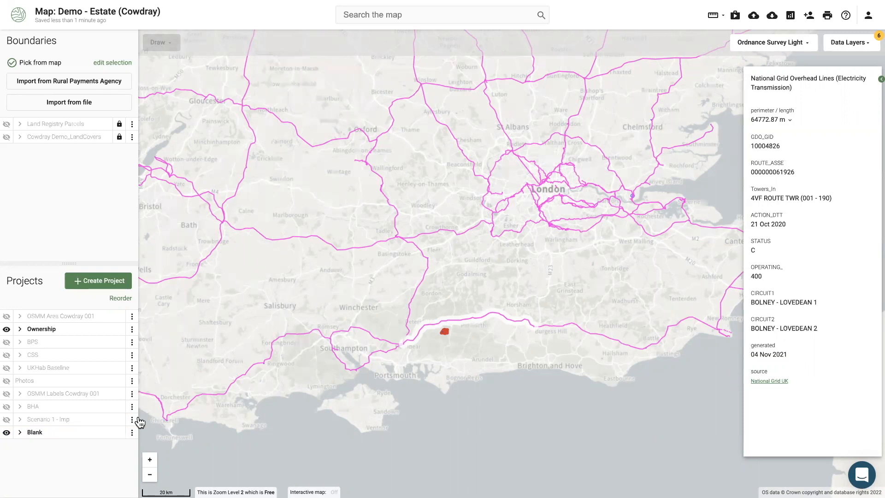
Zoom to the Ownership estate's extent and switch the basemap to Bing Imagery
left_click(132, 330)
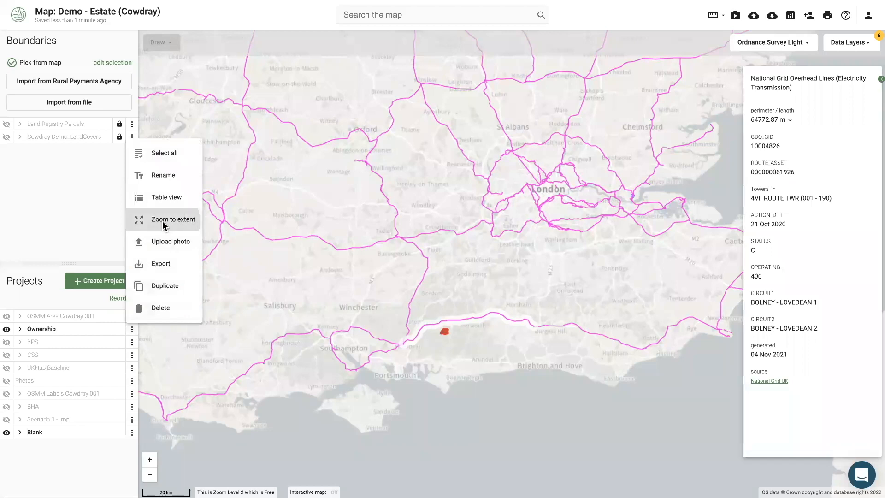
left_click(162, 219)
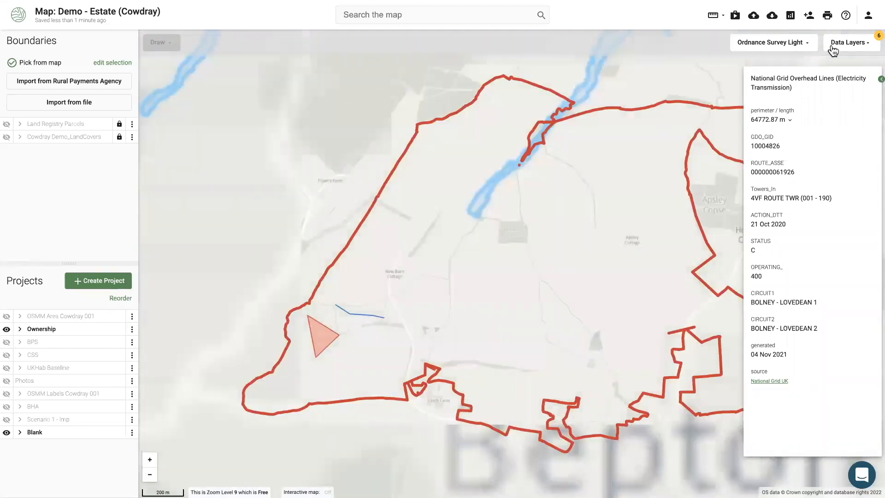
left_click(792, 44)
left_click(756, 187)
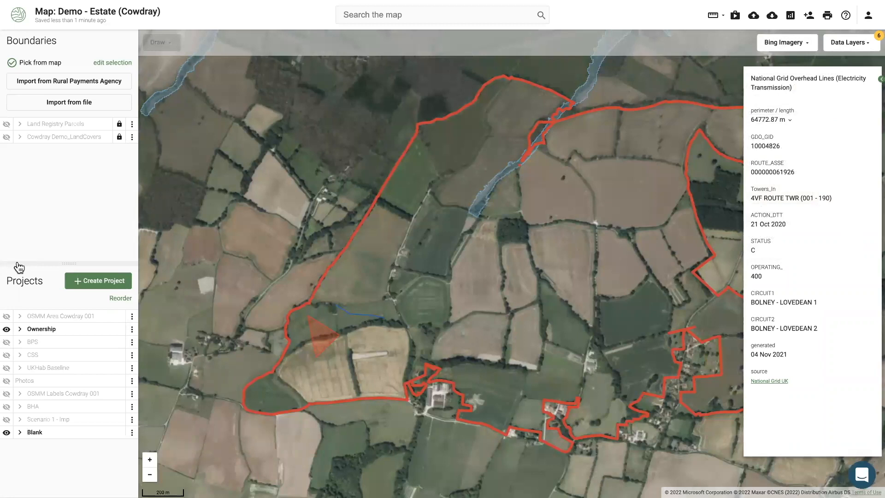
Show the Photos layer and hide the Blank project
left_click(7, 382)
left_click(6, 433)
left_click(131, 382)
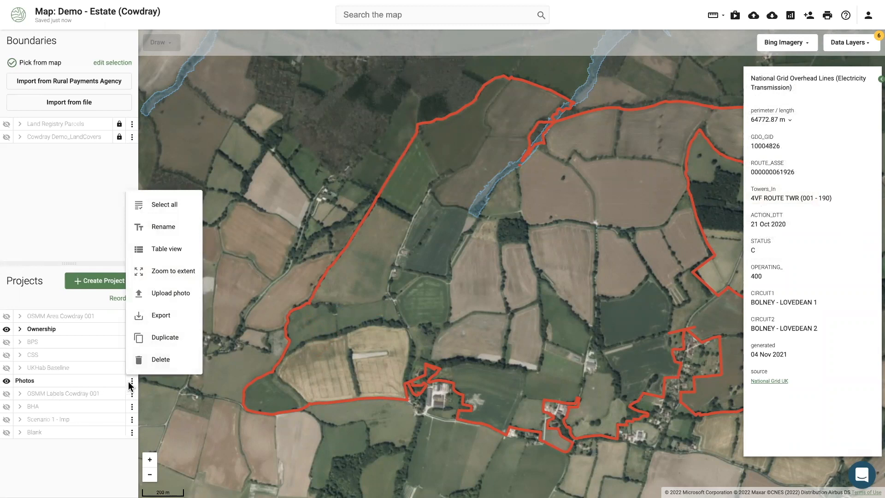
Show the UKHab Baseline habitat polygons across the Cowdray estate
left_click(56, 369)
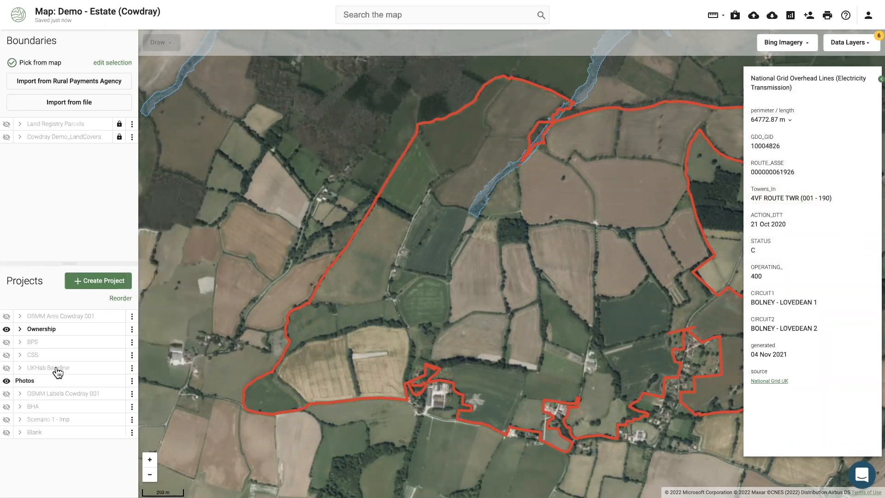
left_click(7, 368)
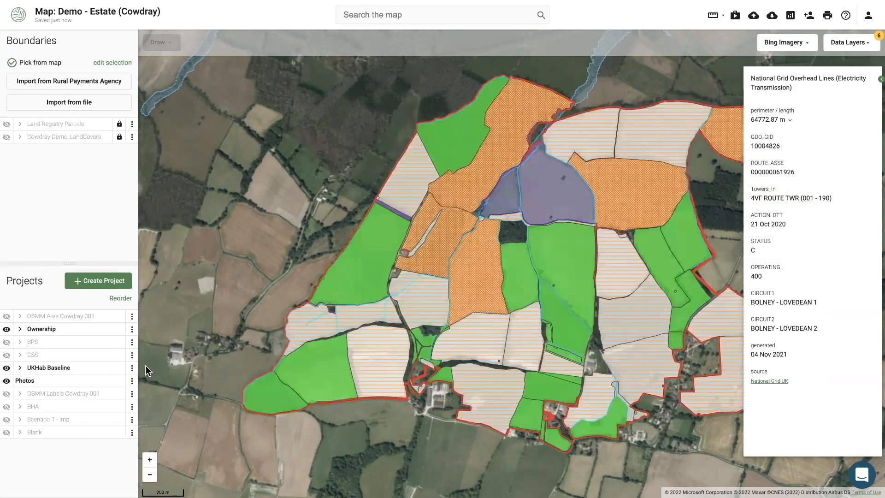
left_click(132, 368)
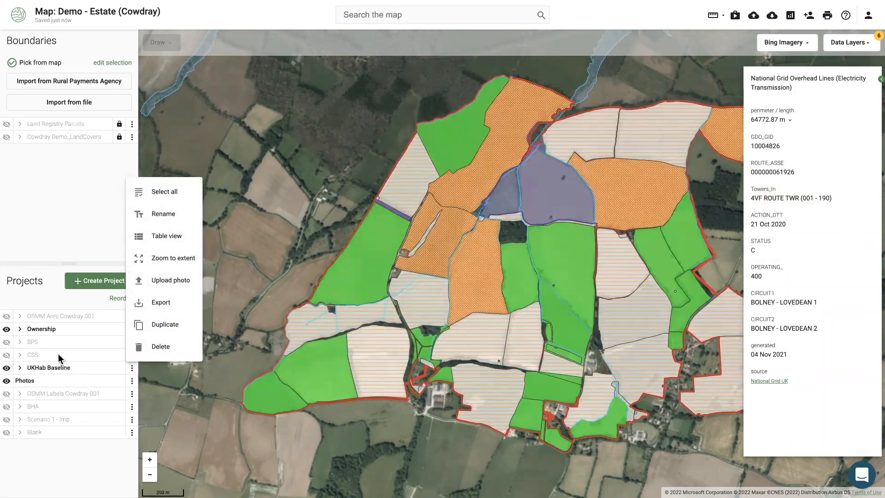
left_click(13, 372)
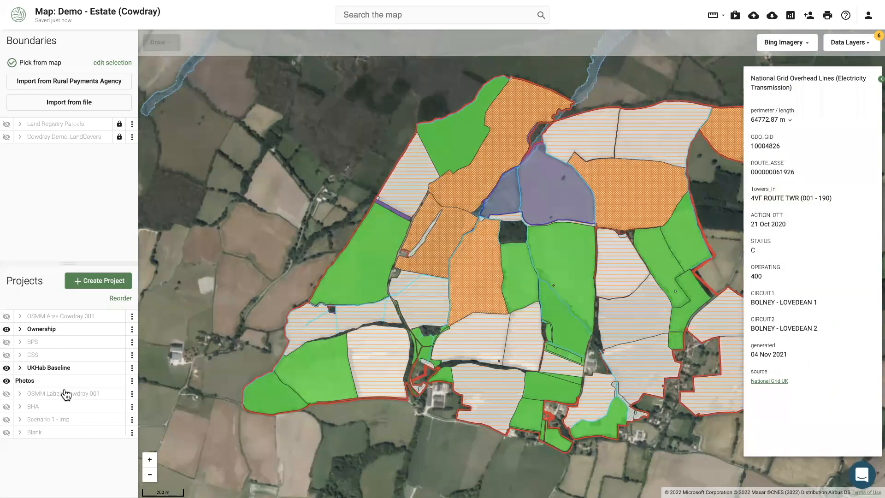
left_click(132, 381)
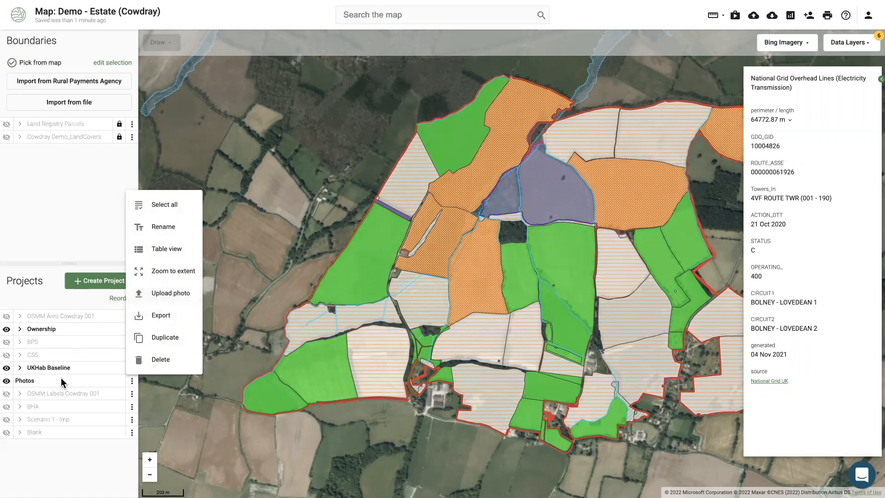
left_click(107, 444)
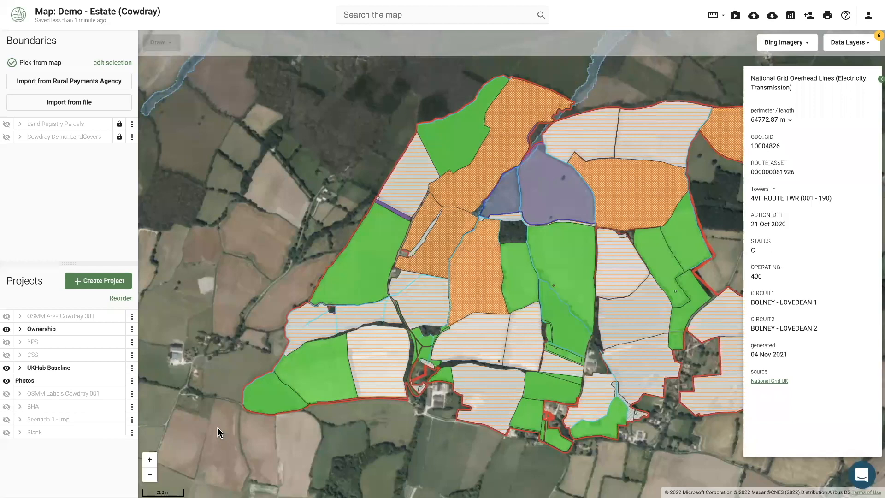
left_click_drag(218, 427, 214, 414)
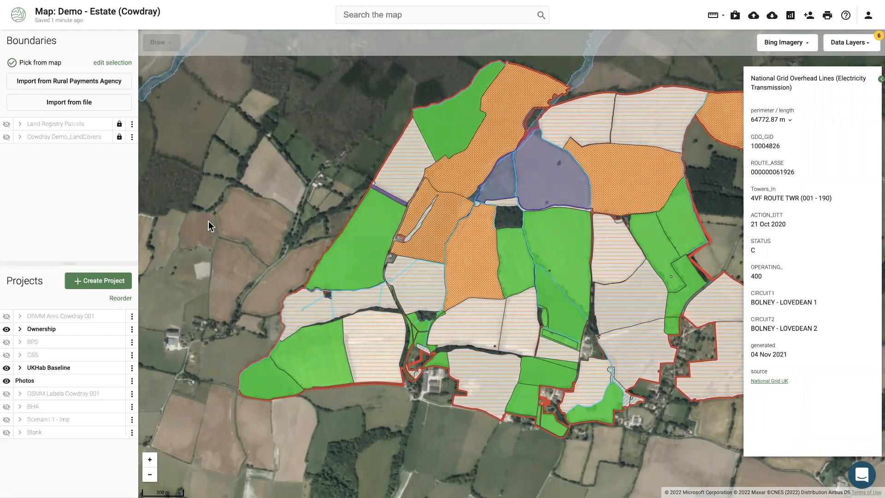
scroll(210, 226, "down", 3)
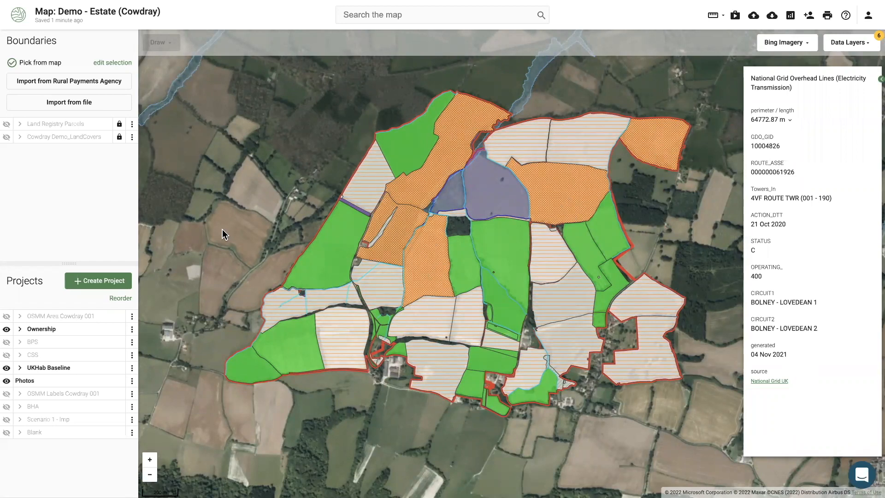
Close the power line details, exit full screen and go to the Walnut Tree Farm map
left_click(222, 229)
key("super+shift+f")
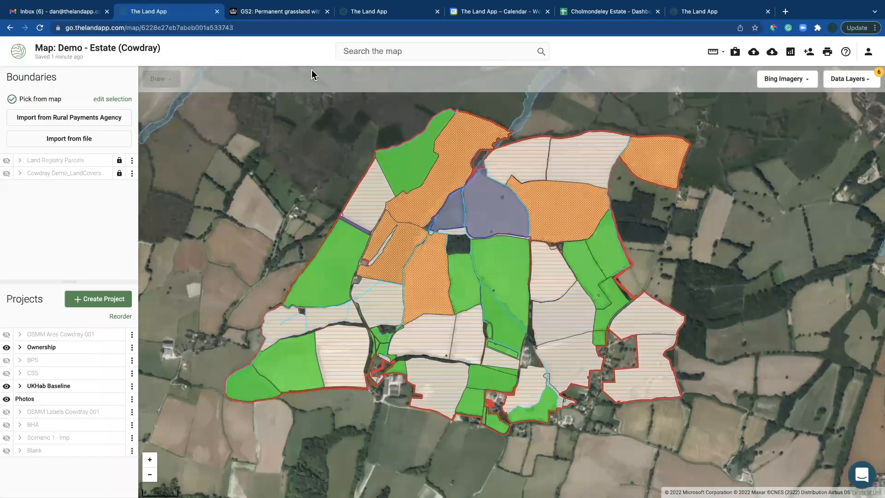
left_click(359, 11)
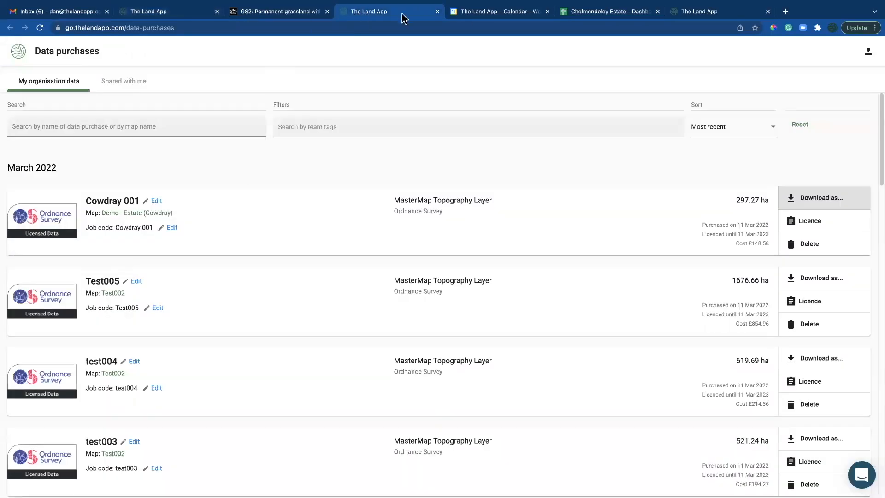
left_click(687, 12)
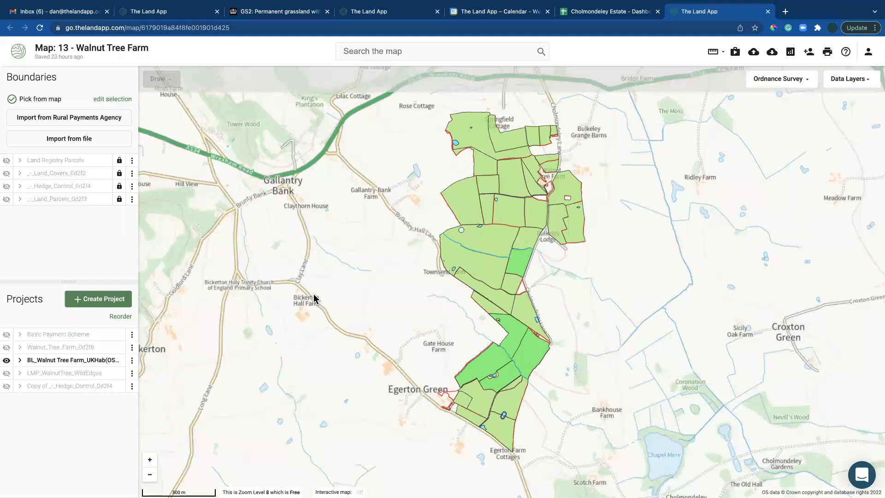
Show only the Basic Payment Scheme layer on Walnut Tree Farm and make it the active project
key("super+shift+f")
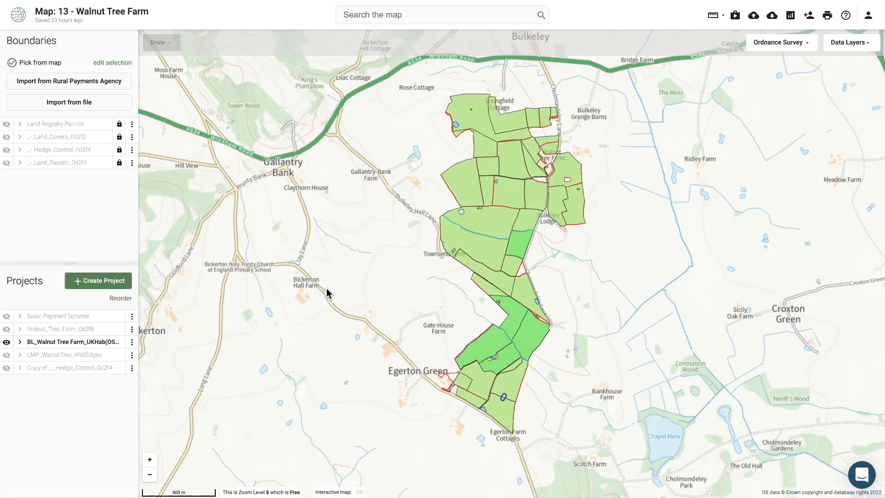
left_click_drag(328, 292, 317, 300)
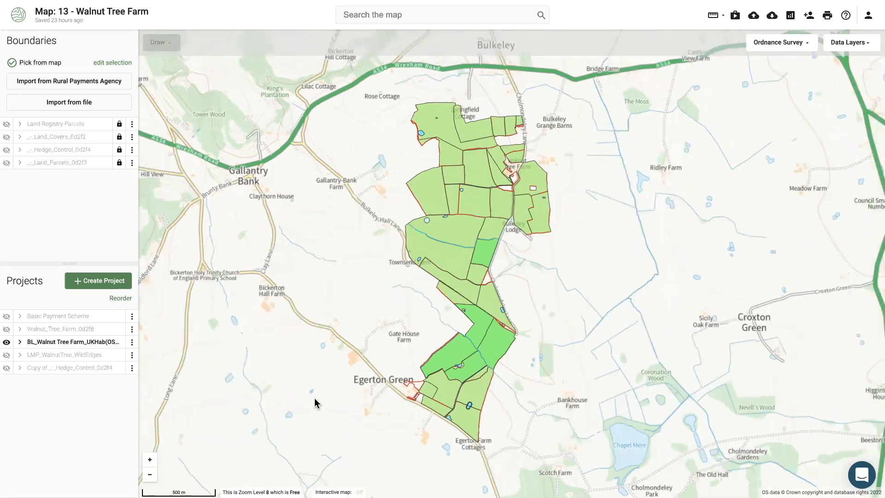
left_click(7, 355)
left_click(6, 342)
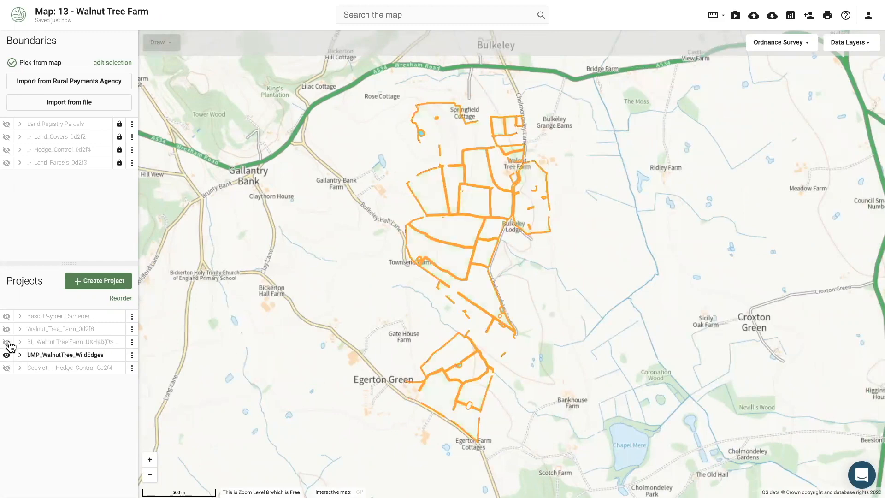
left_click(6, 342)
left_click(8, 317)
left_click(7, 342)
left_click(8, 355)
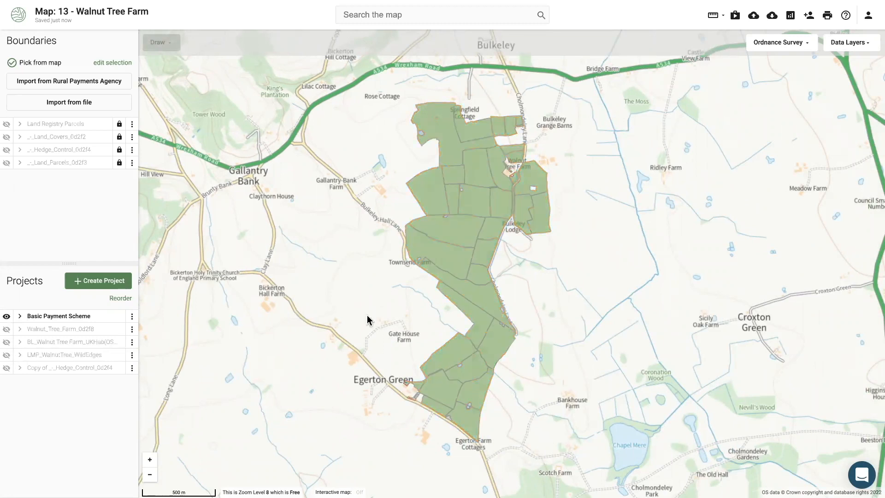
left_click_drag(369, 317, 363, 314)
scroll(285, 324, "down", 1)
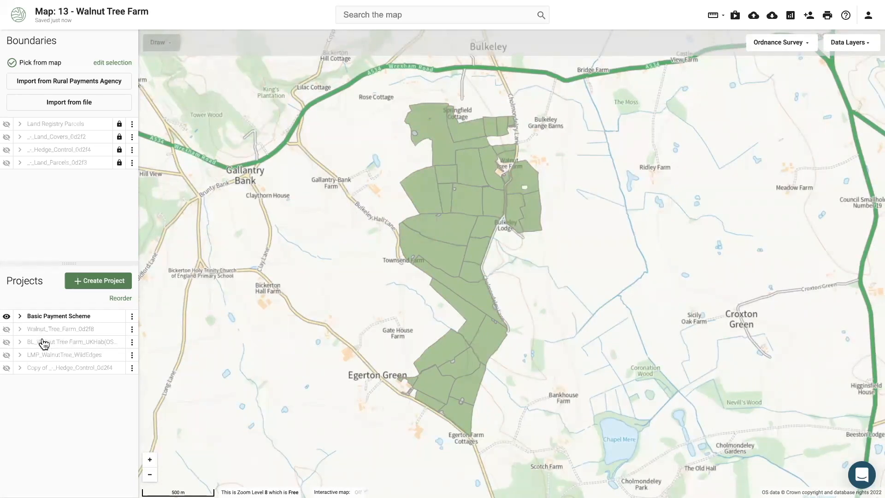
left_click(54, 318)
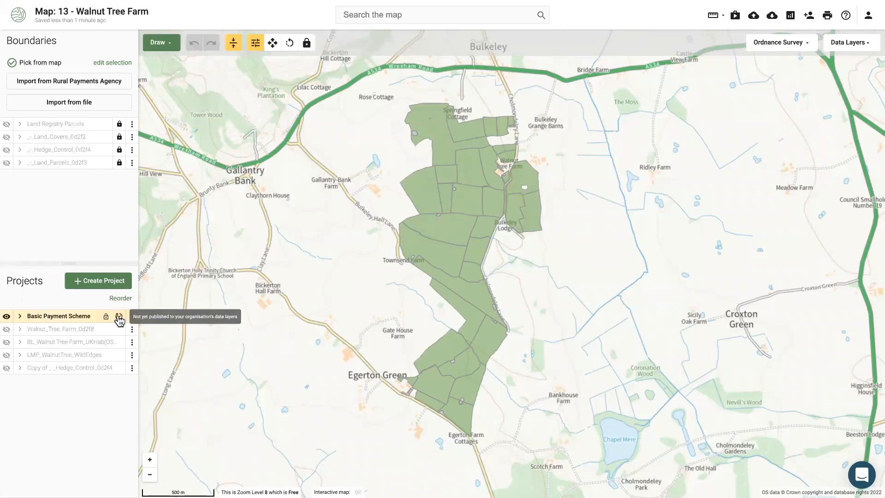
Display the BL_Walnut Tree Farm_UKHab project's habitat parcels alongside Basic Payment Scheme
left_click(8, 344)
left_click(108, 349)
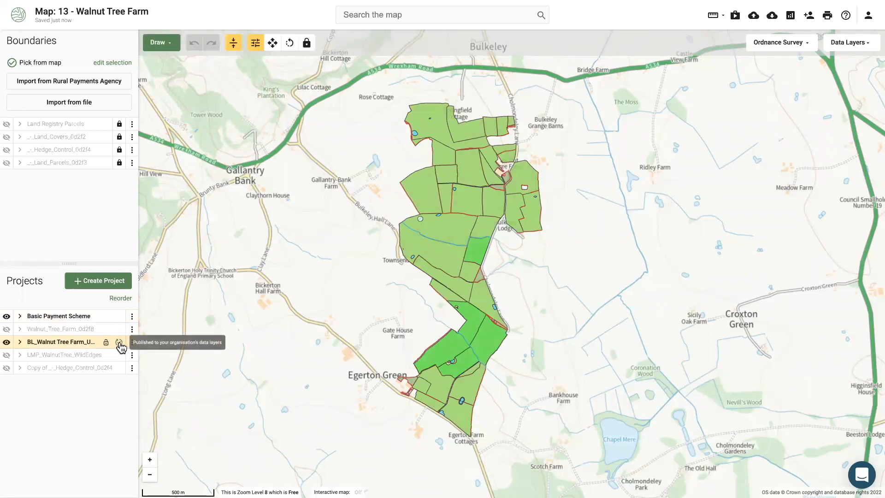
left_click(101, 319)
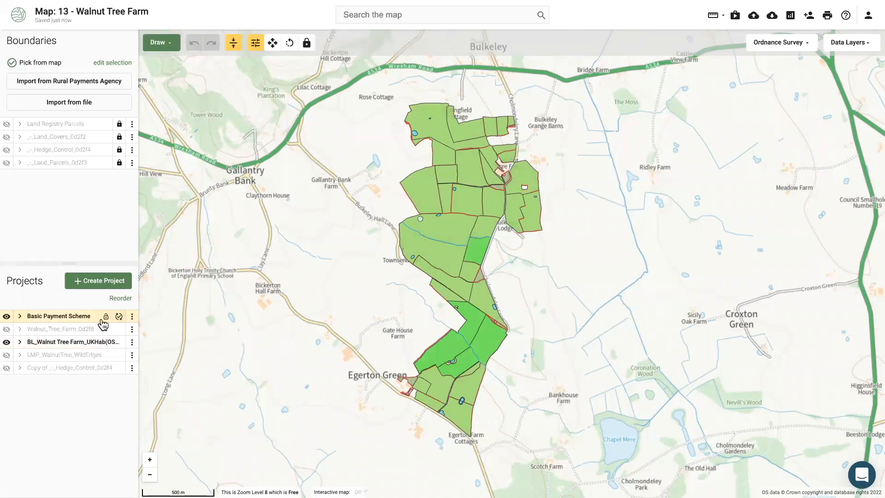
left_click(109, 344)
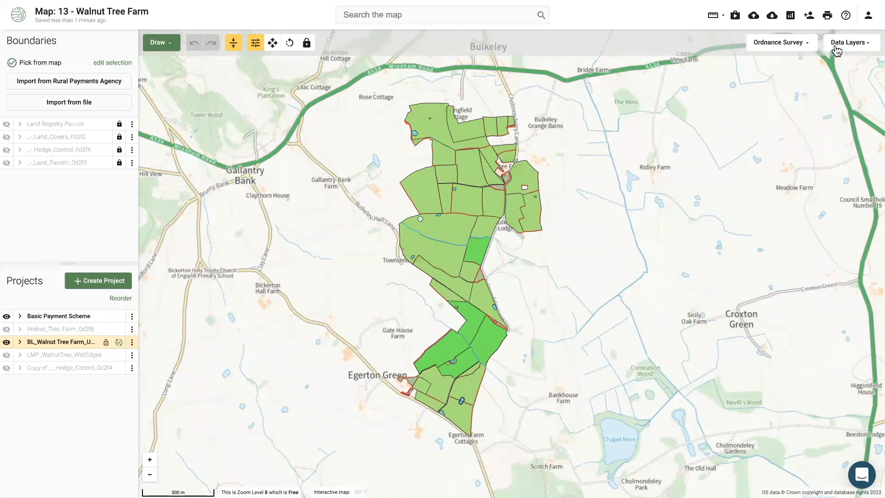
Turn on the organisation's Map Of Maps - Baseline Habitat Assessment layer and pan across the estate parcels
left_click(836, 46)
scroll(837, 201, "down", 2)
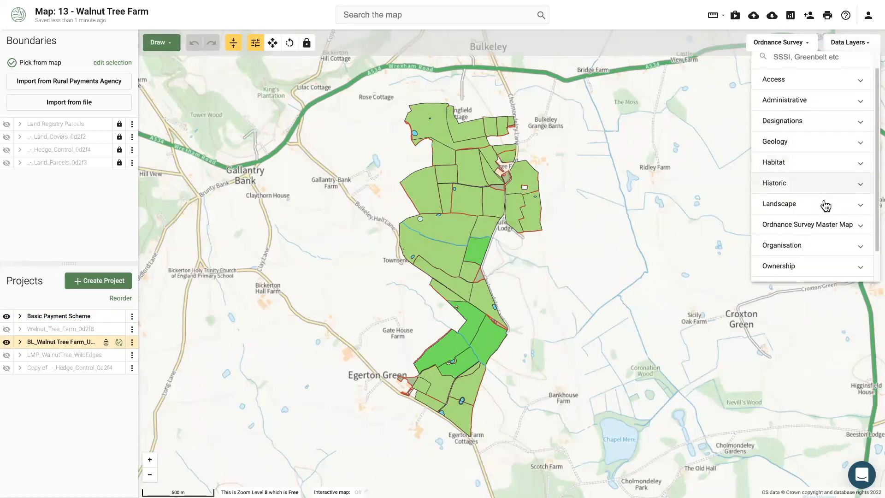
left_click(803, 222)
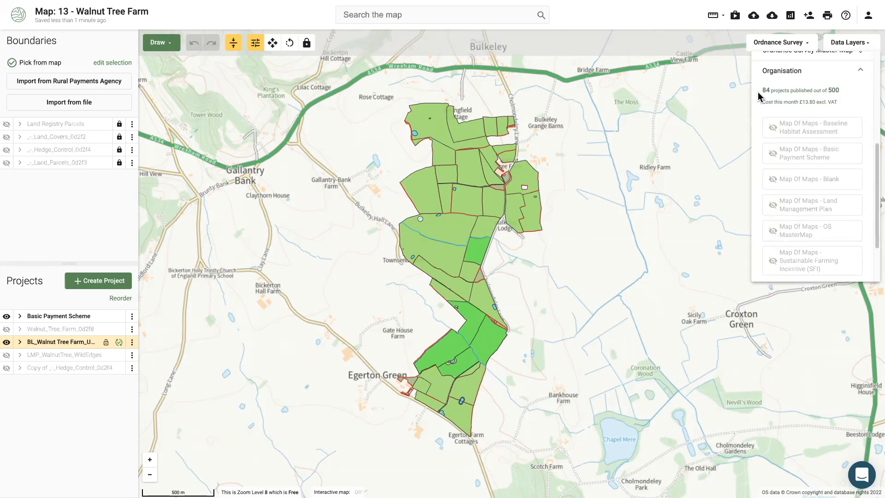
left_click(790, 132)
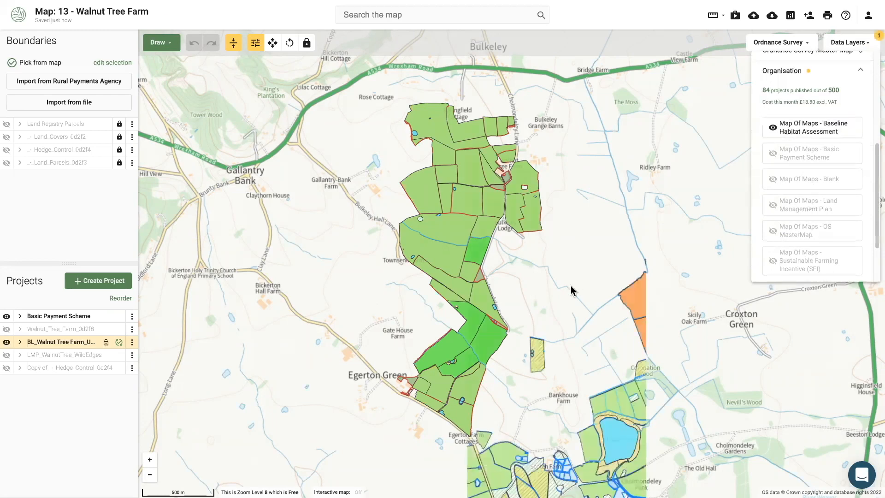
scroll(568, 286, "down", 2)
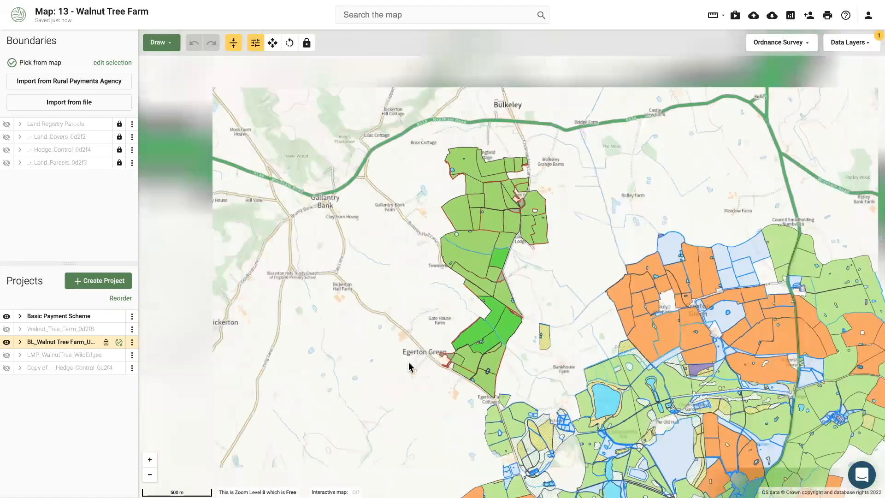
left_click_drag(378, 315, 339, 170)
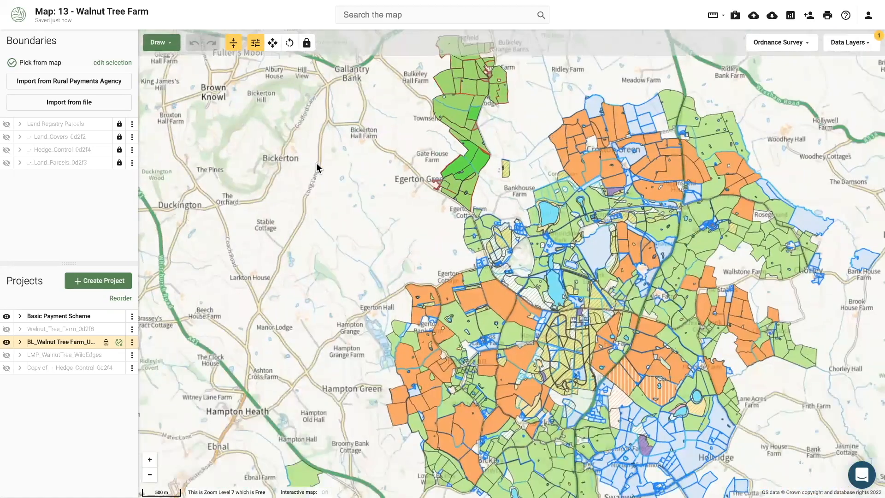
left_click_drag(350, 228, 327, 201)
scroll(327, 202, "down", 1)
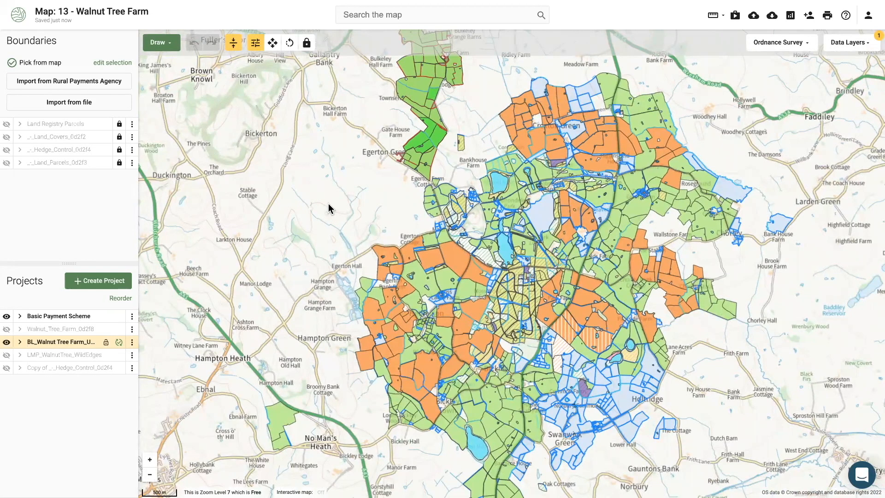
Replace the Baseline Habitat Assessment layer with the Map Of Maps - Land Management Plan layer
left_click(848, 42)
scroll(790, 212, "down", 2)
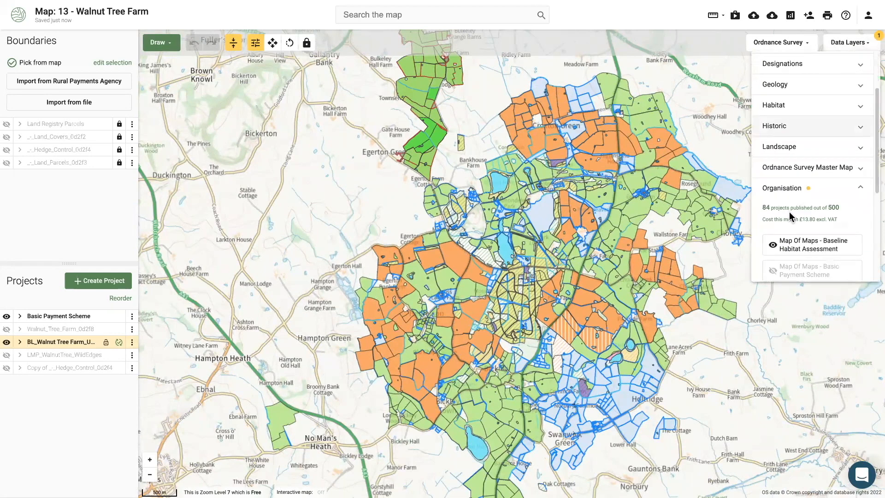
scroll(790, 217, "down", 1)
left_click(783, 215)
scroll(811, 241, "down", 1)
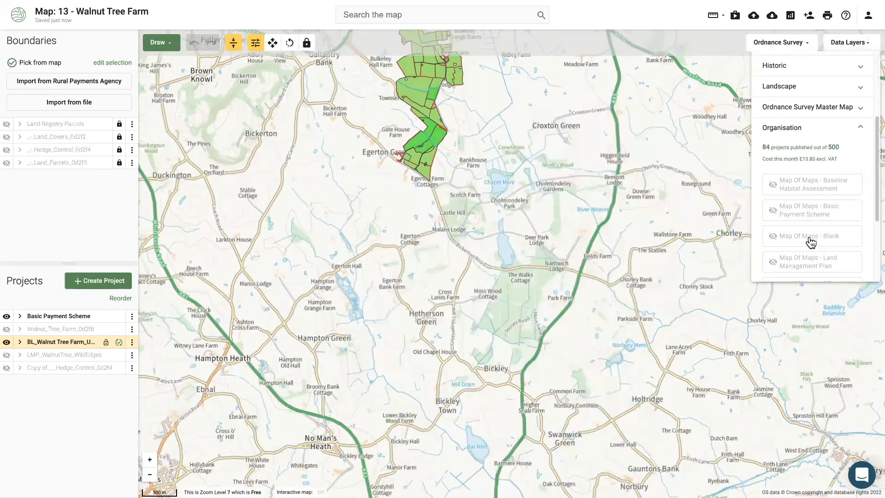
left_click(806, 266)
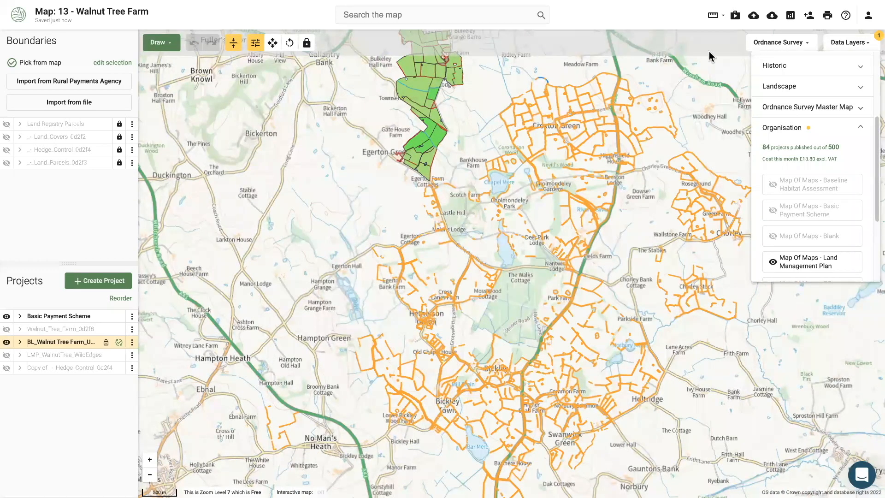
left_click(780, 41)
left_click(781, 42)
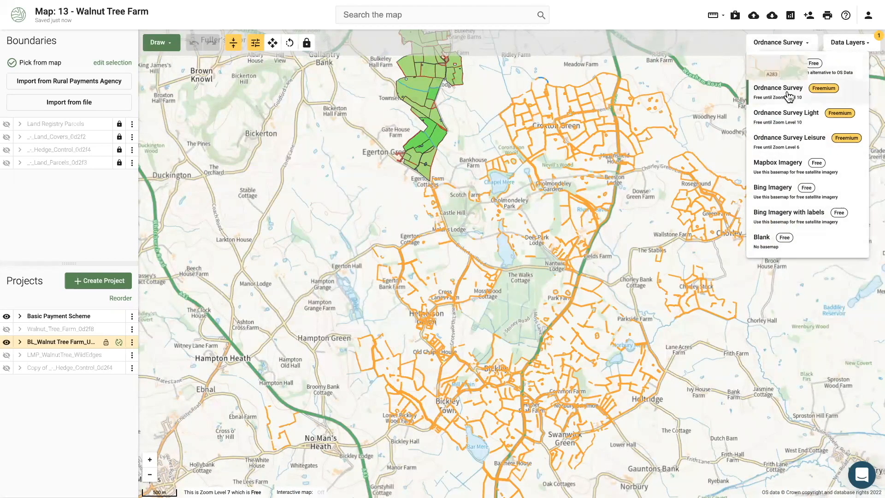
Switch to the Ordnance Survey Light basemap, recentre the estate boundaries, and leave full screen
left_click(794, 117)
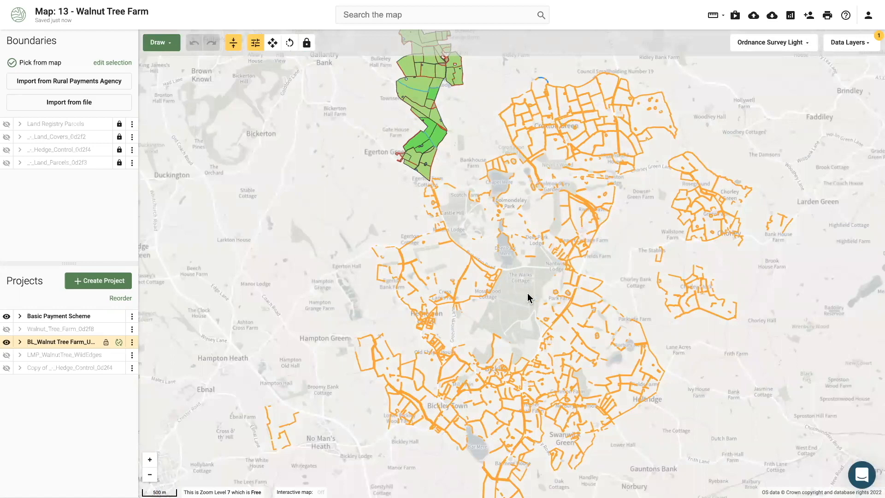
left_click_drag(528, 294, 510, 284)
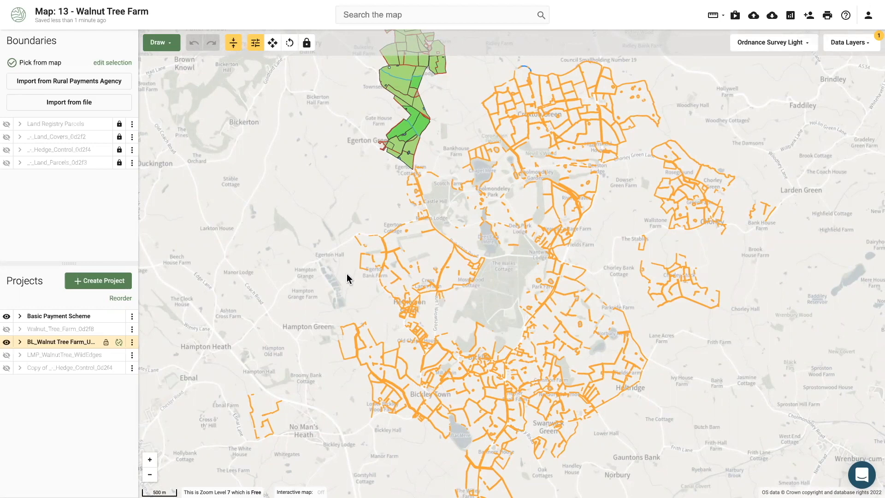
left_click_drag(328, 272, 321, 264)
key("super+shift+f")
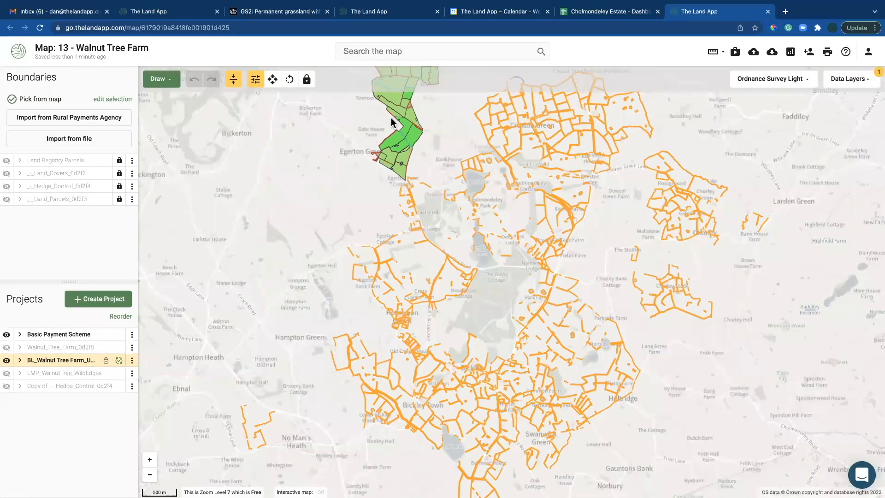
In the full-screen Cholmondeley Estate spreadsheet, check the F7 and F9 area formulas, then view LMP - Dashboard
left_click(602, 15)
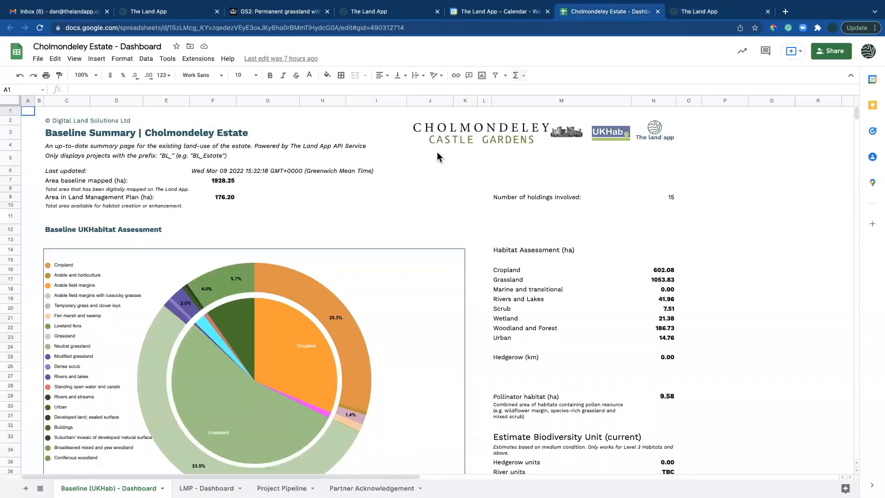
left_click(344, 215)
key("super+shift+f")
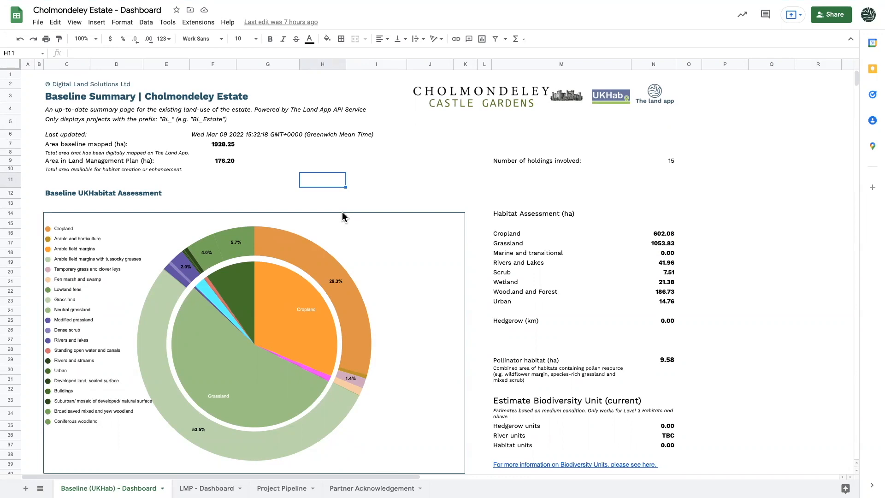
left_click(220, 146)
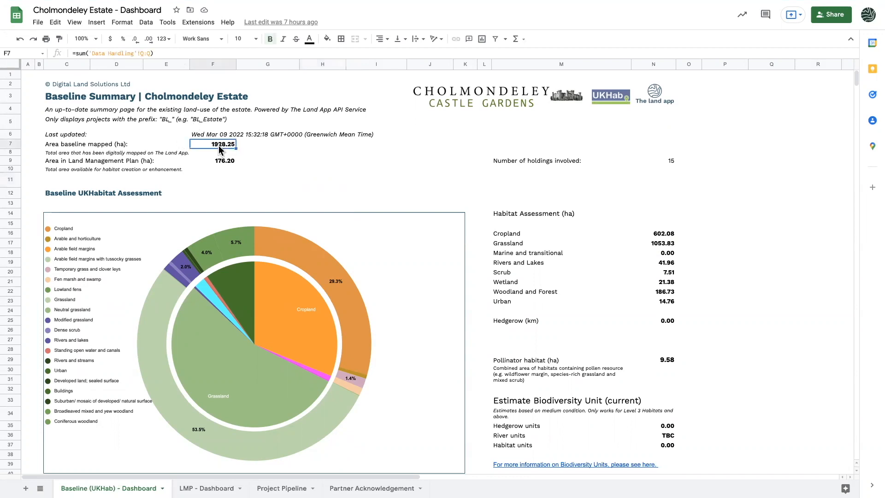
left_click(224, 162)
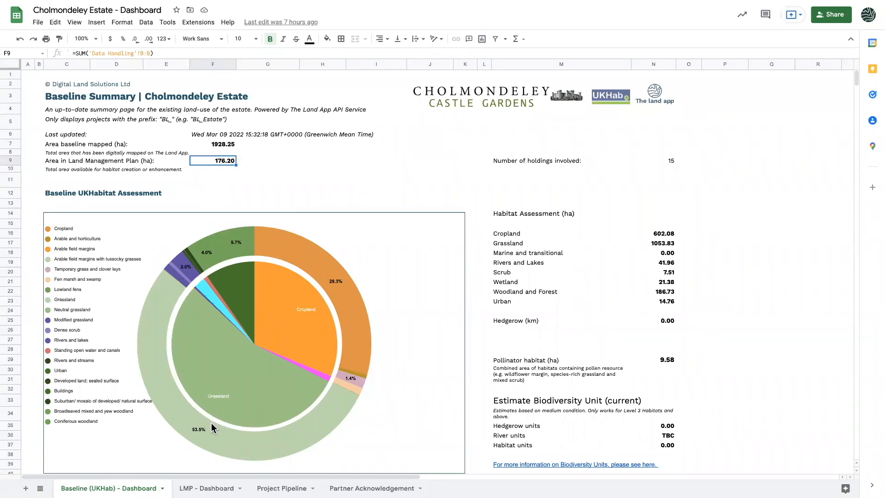
left_click(207, 489)
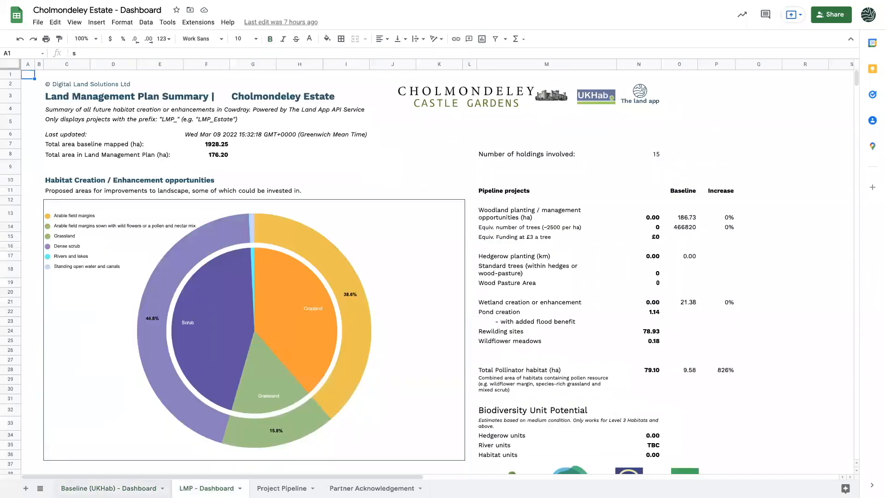
Return to the Baseline (UKHab) - Dashboard sheet showing 1928.25 ha and the habitat chart
left_click(109, 488)
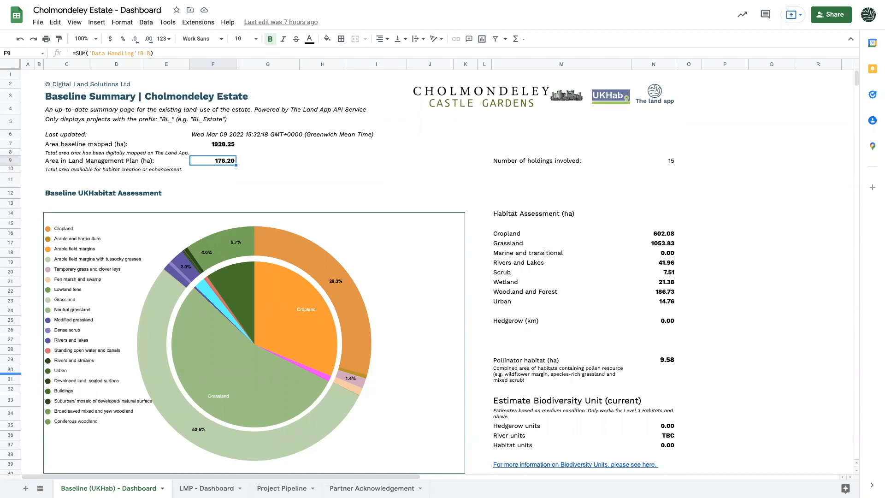
Review cell F9 on the LMP - Dashboard sheet, then return to the Demo - Estate (Cowdray) map
left_click(207, 489)
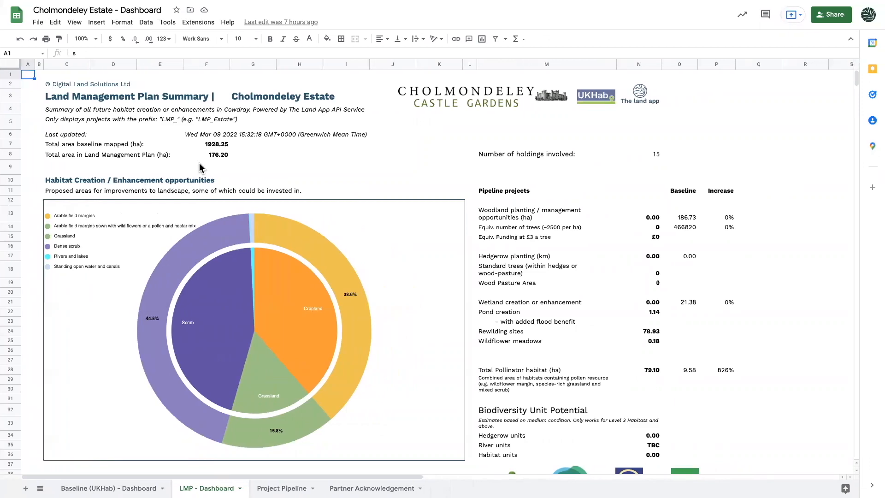
left_click(199, 167)
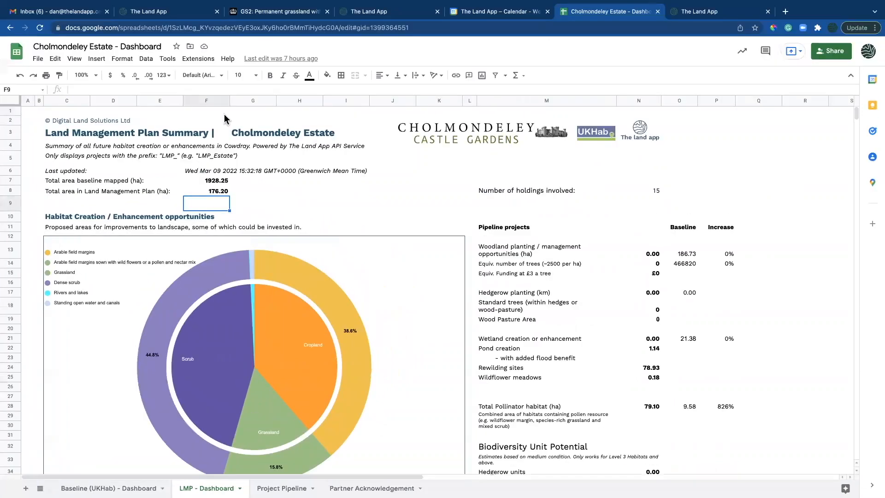
left_click(182, 12)
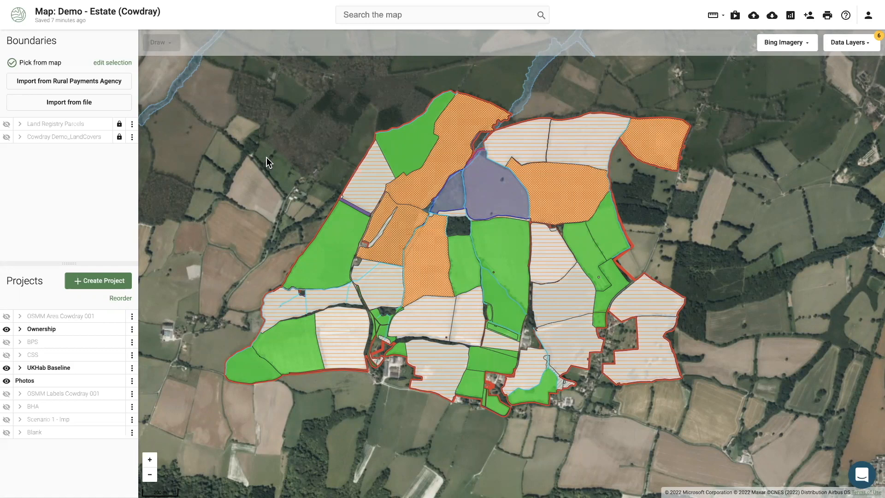
Go to the Maps Dashboard and search the organisation maps for 'demo'
left_click(19, 17)
left_click(101, 87)
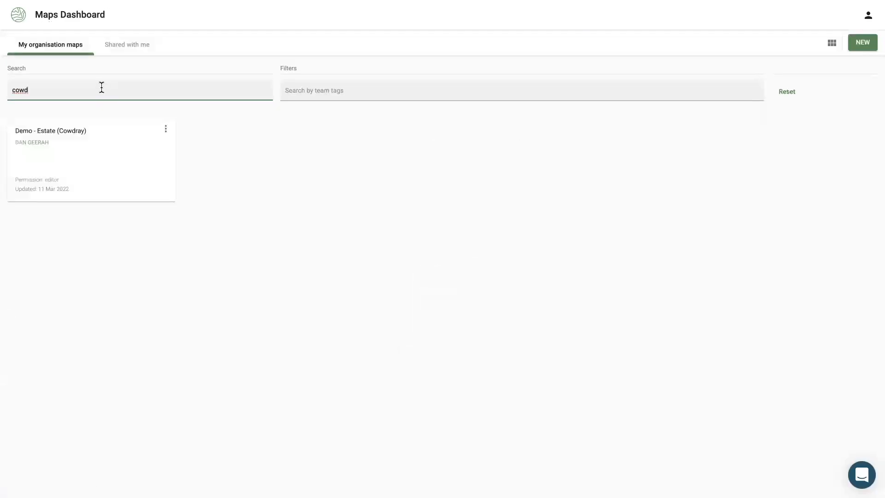
key("ctrl+a")
type("demo")
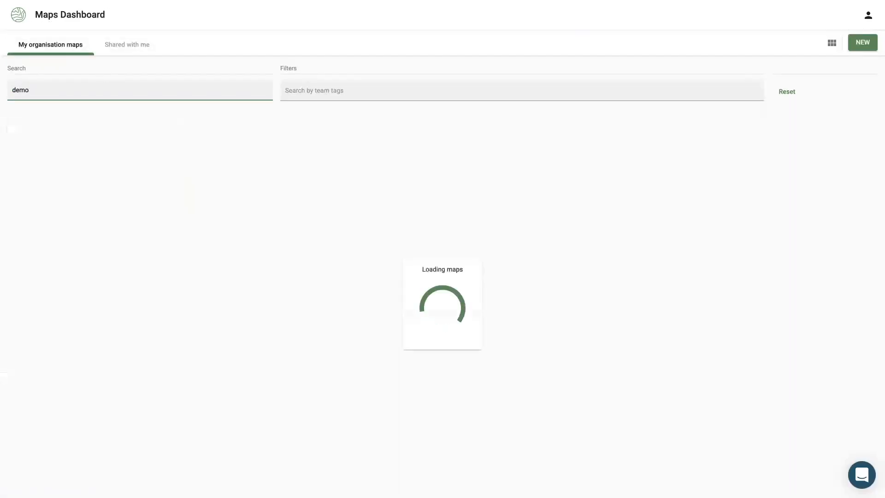